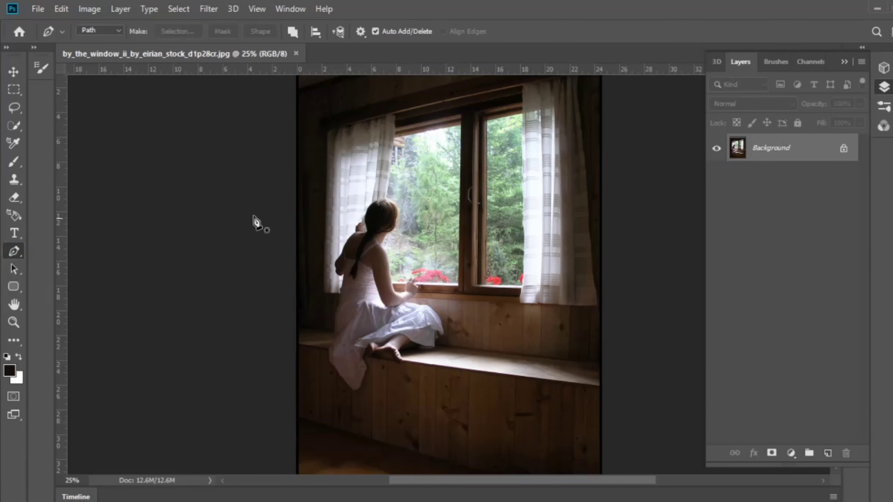
Start the left-pane path at its top-left corner and trace along the sill around the girl's hand
key("z")
left_click(410, 143)
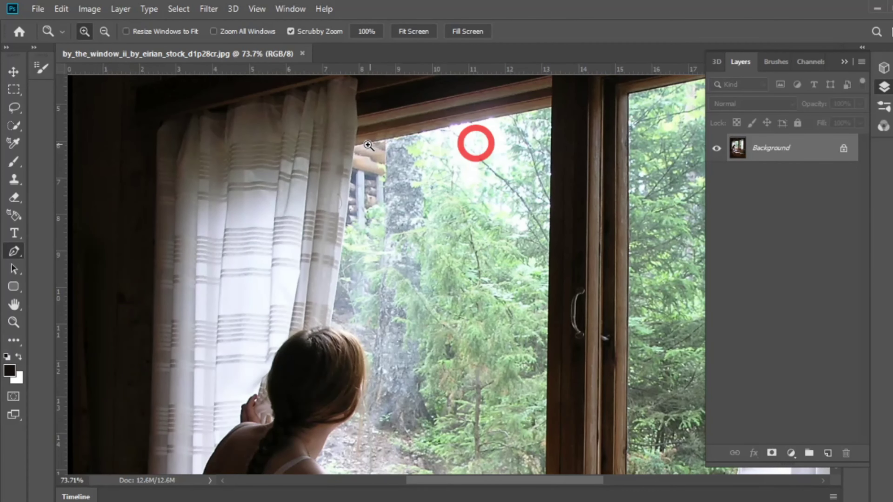
key("p")
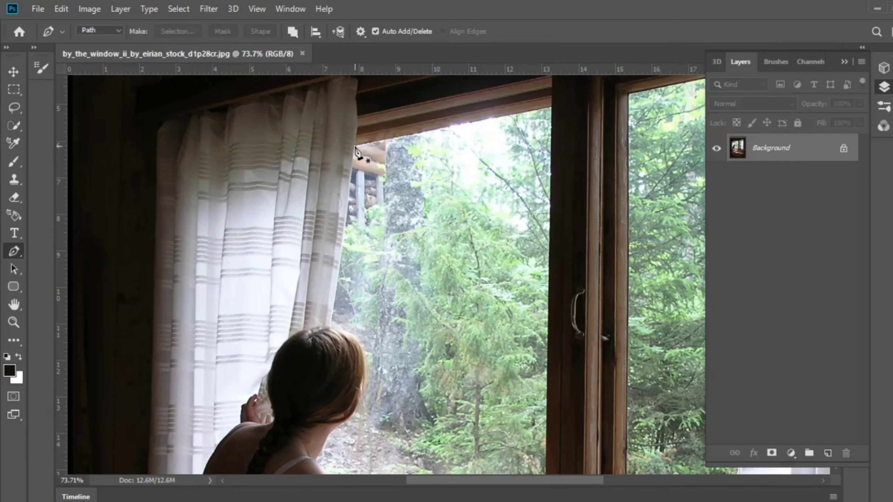
left_click(355, 146)
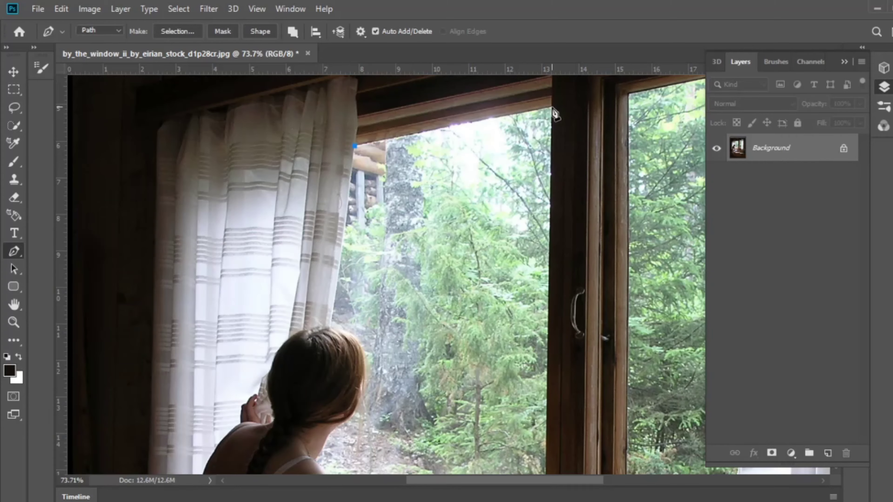
scroll(555, 317, "down", 3)
scroll(548, 334, "down", 3)
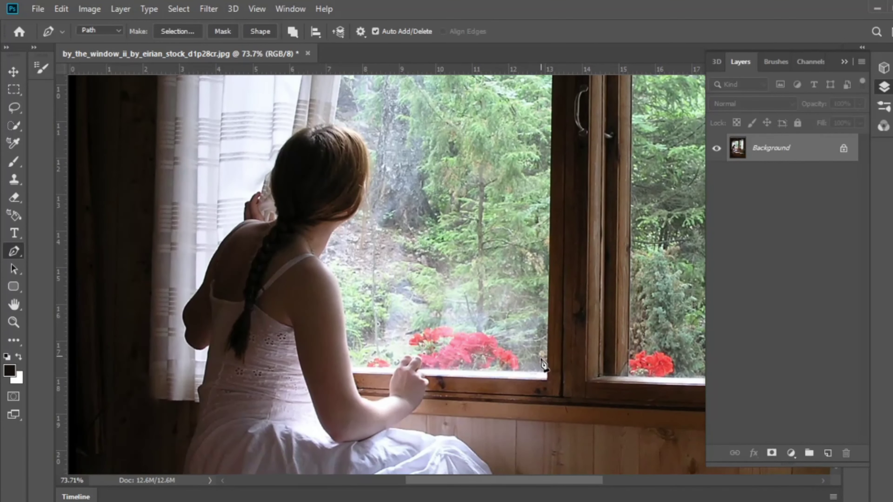
left_click(547, 371)
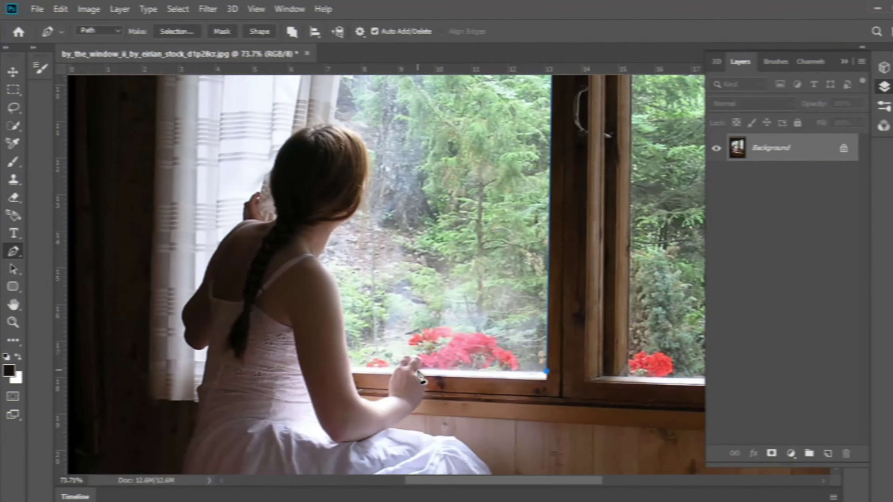
scroll(421, 378, "up", 3)
left_click(412, 381)
left_click_drag(398, 356, 400, 365)
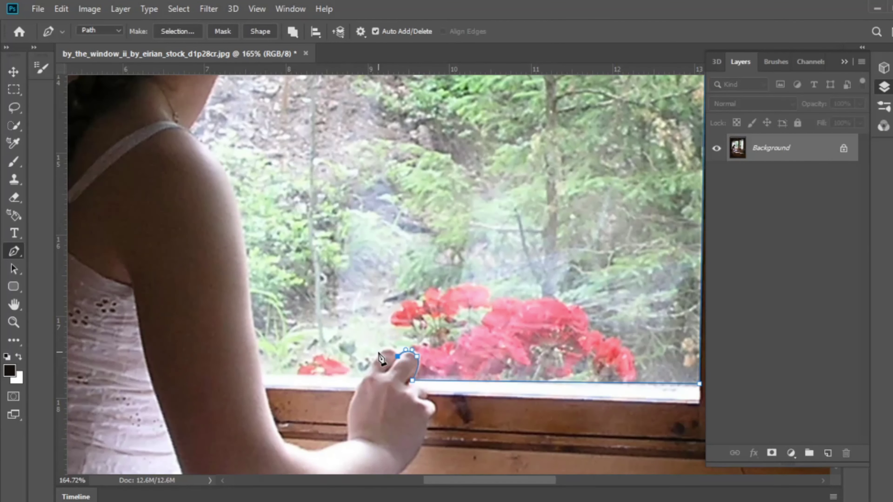
left_click(362, 379)
left_click(264, 374)
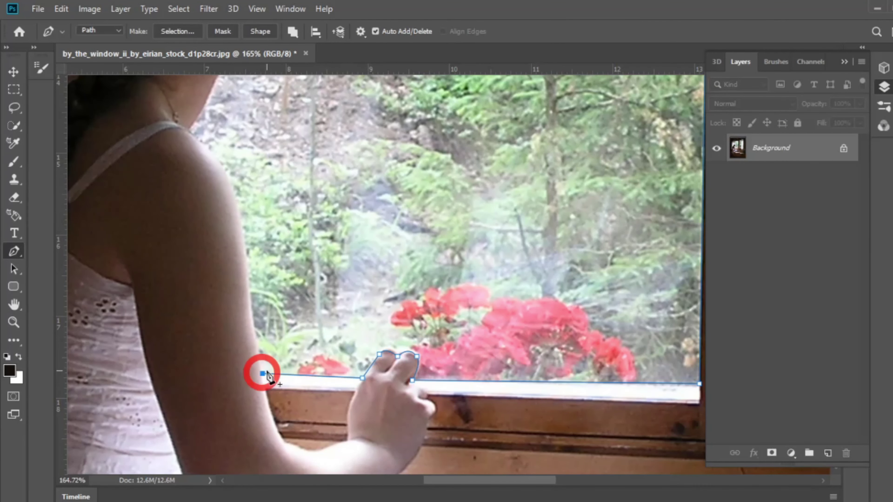
Continue the path up the girl's shoulder, neck and hair back to the window's top-left corner
mouse_move(227, 197)
left_mouse_down()
mouse_move(430, 233)
mouse_move(462, 364)
mouse_move(441, 319)
left_mouse_up()
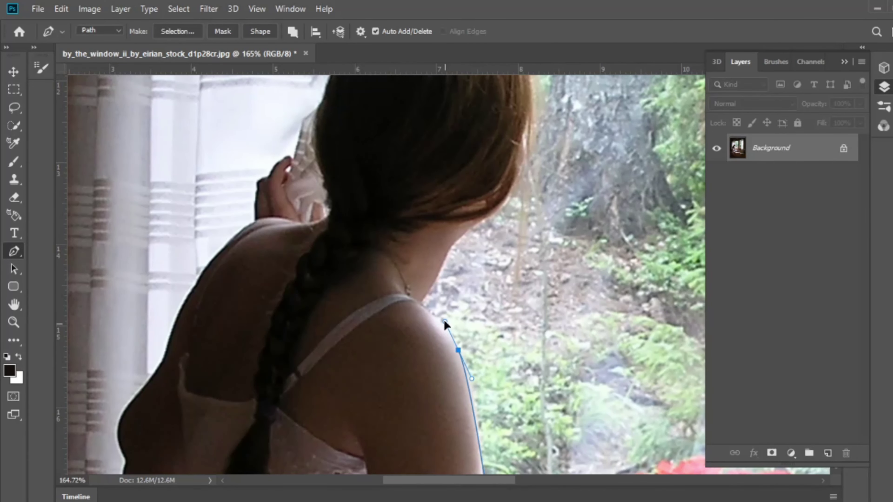
left_click(418, 303)
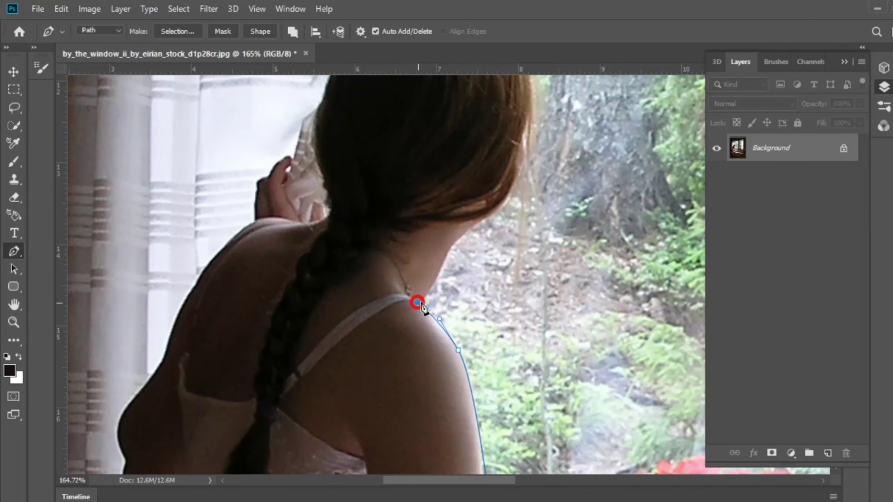
left_click_drag(456, 263, 448, 379)
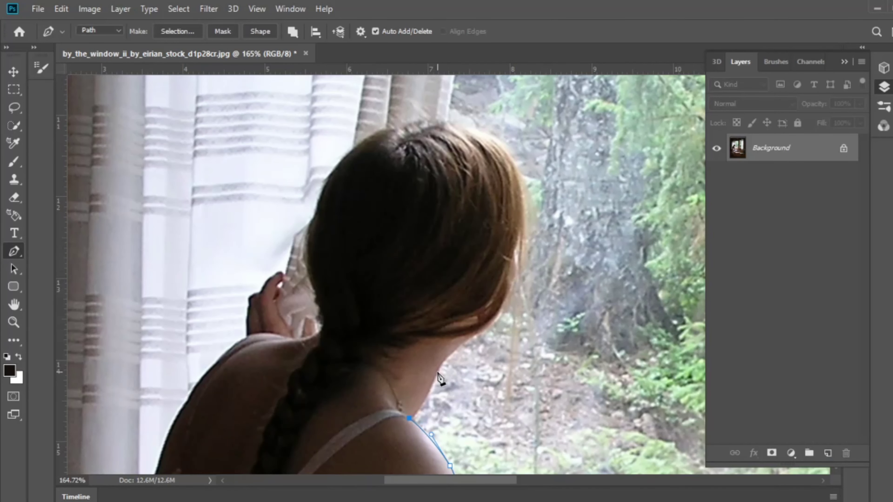
left_click(481, 329)
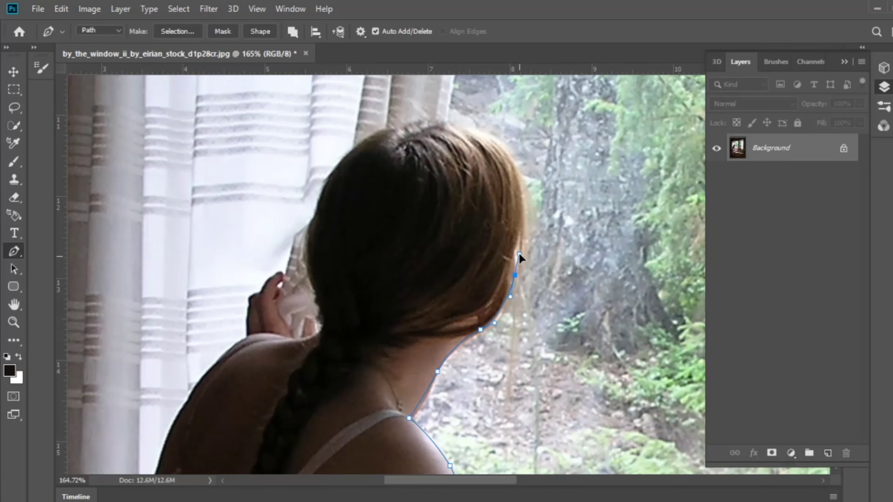
left_click_drag(521, 214, 521, 380)
left_click_drag(517, 338, 505, 306)
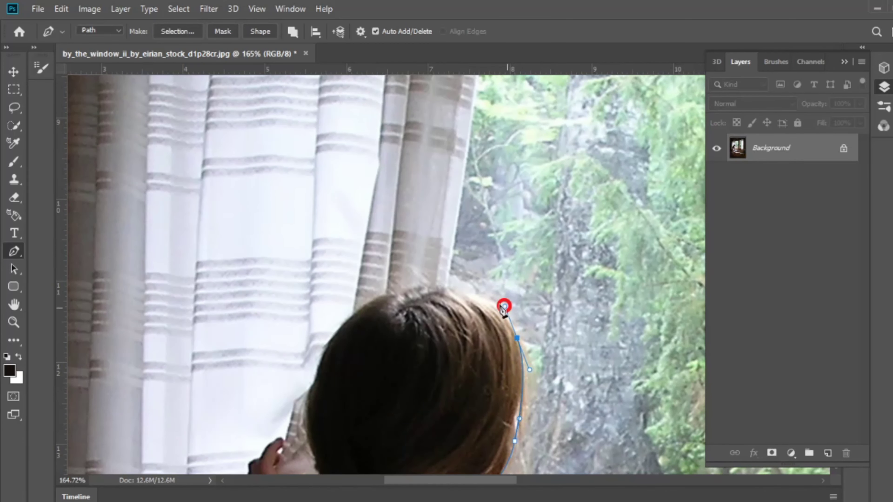
left_click(447, 288)
left_click_drag(484, 275, 448, 411)
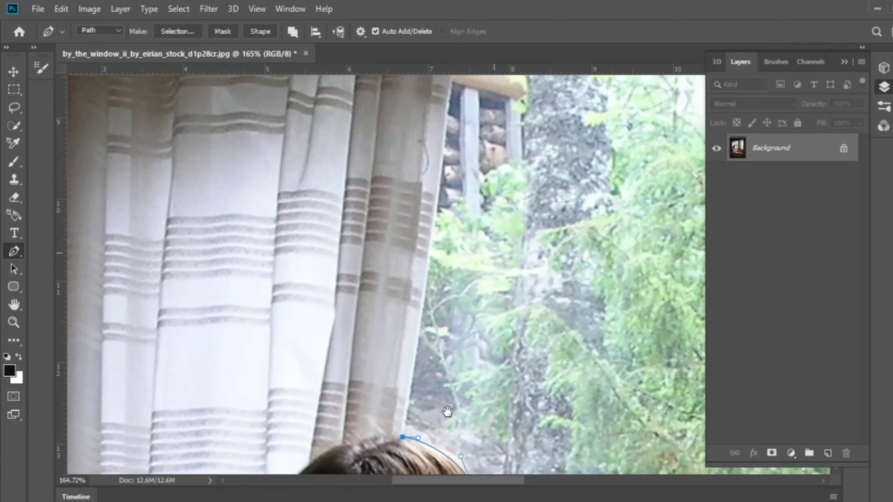
scroll(447, 411, "up", 10)
left_click(414, 315)
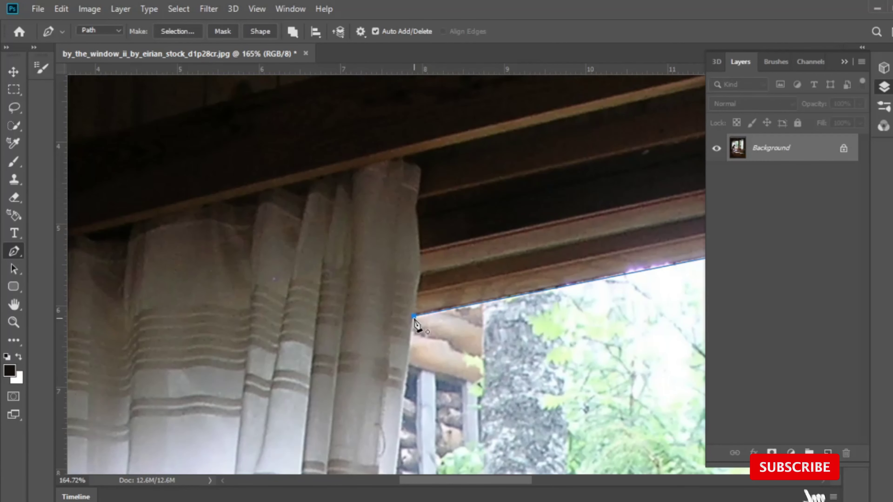
scroll(417, 324, "down", 5)
key("z")
mouse_move(542, 219)
left_mouse_down()
mouse_move(471, 253)
mouse_move(355, 274)
left_mouse_up()
key("p")
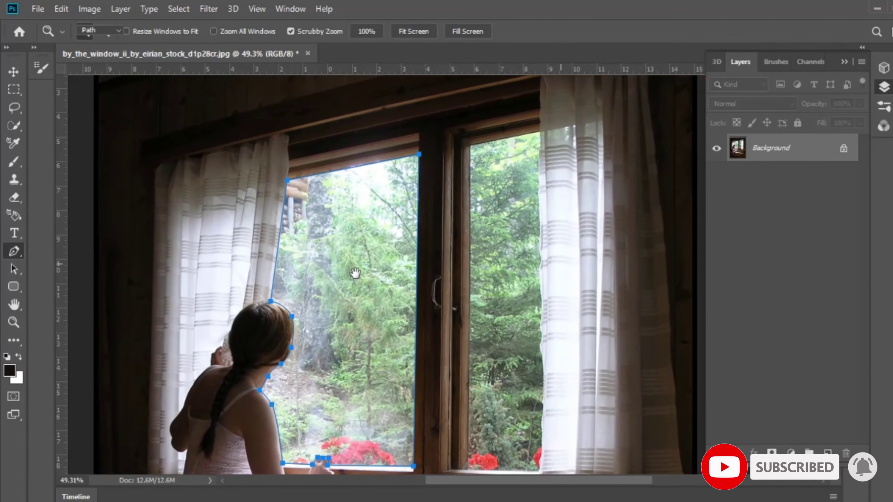
Start the right-pane outline at its top-left corner and add curved points down the curtain edge
key("z")
left_click_drag(485, 155, 549, 145)
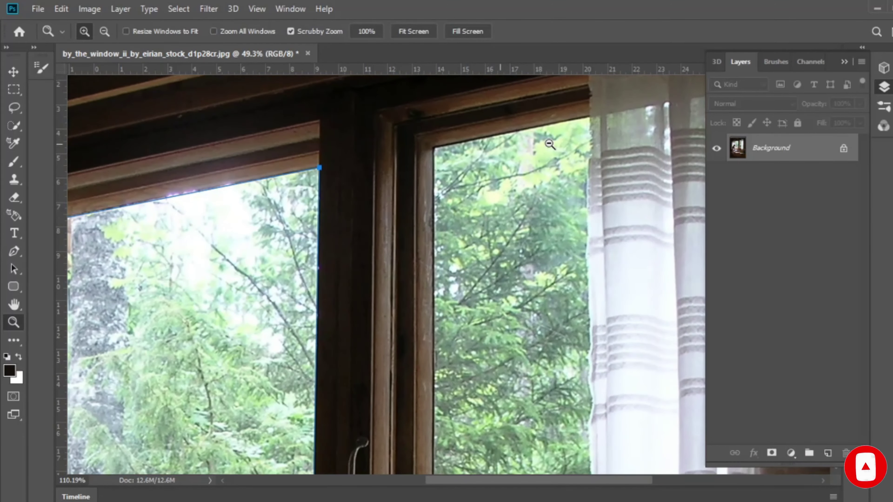
key("p")
left_click(435, 149)
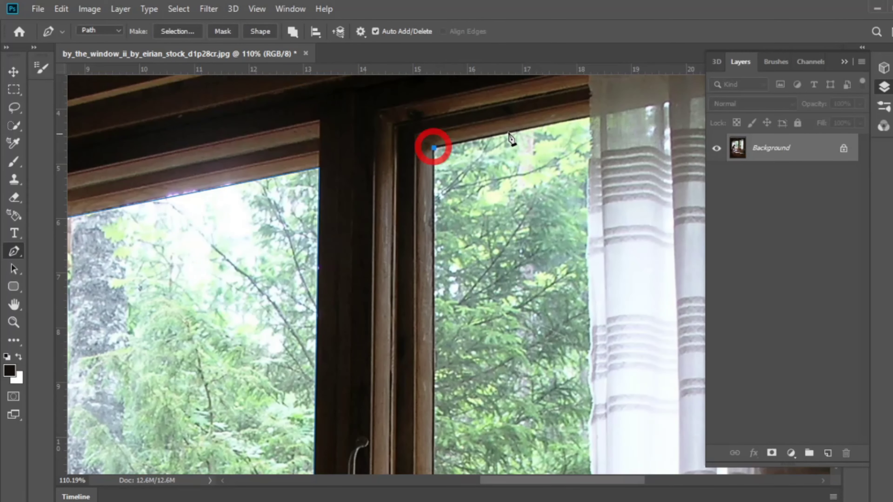
left_click_drag(594, 123, 542, 303)
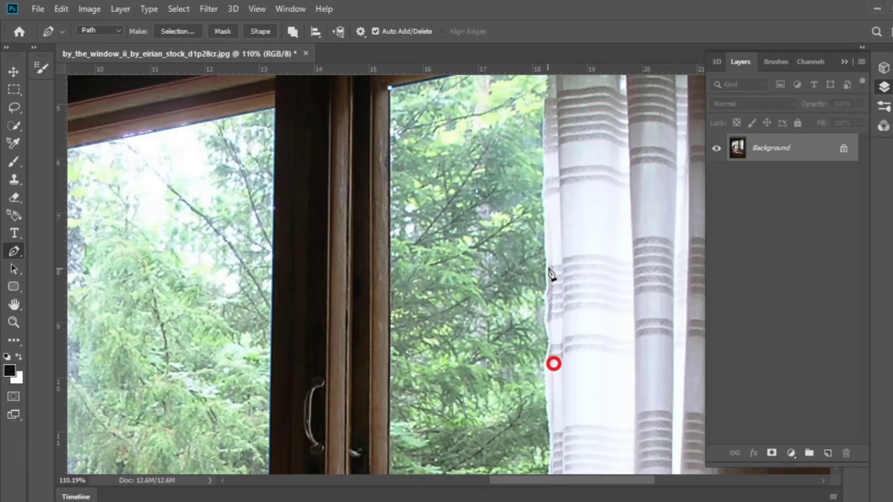
left_click_drag(547, 259, 549, 289)
left_click_drag(547, 327, 550, 361)
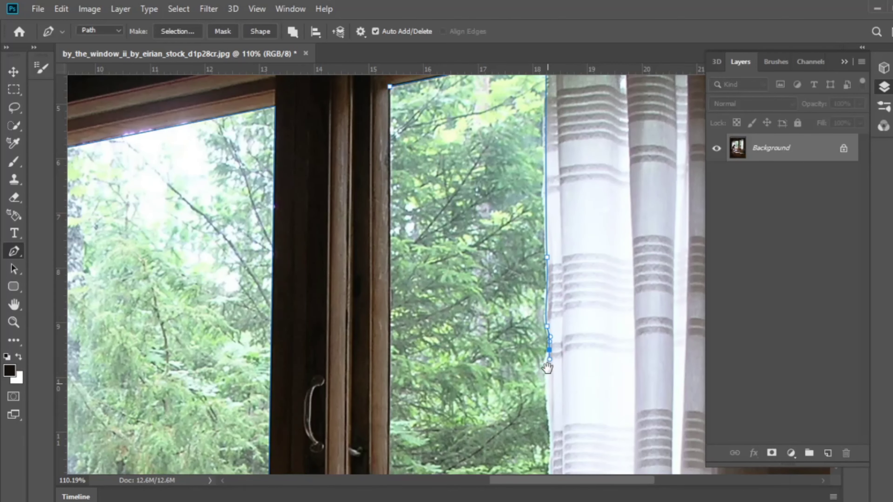
scroll(548, 359, "down", 5)
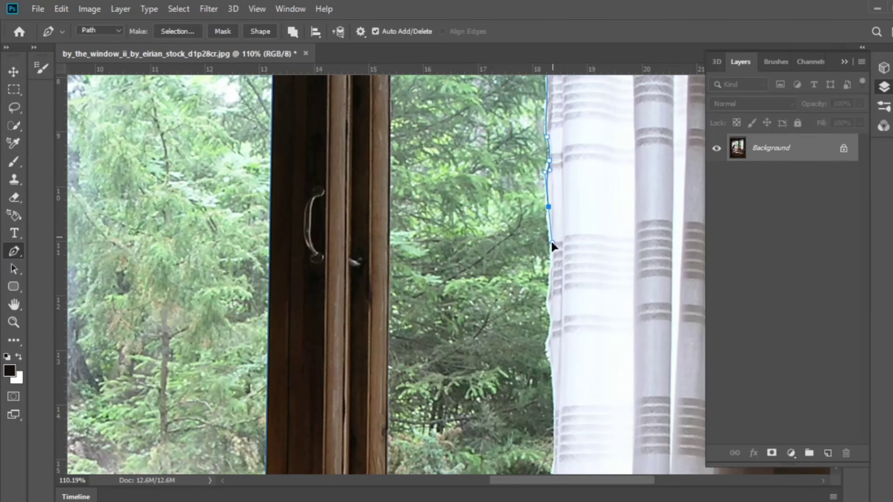
left_click_drag(547, 300, 553, 334)
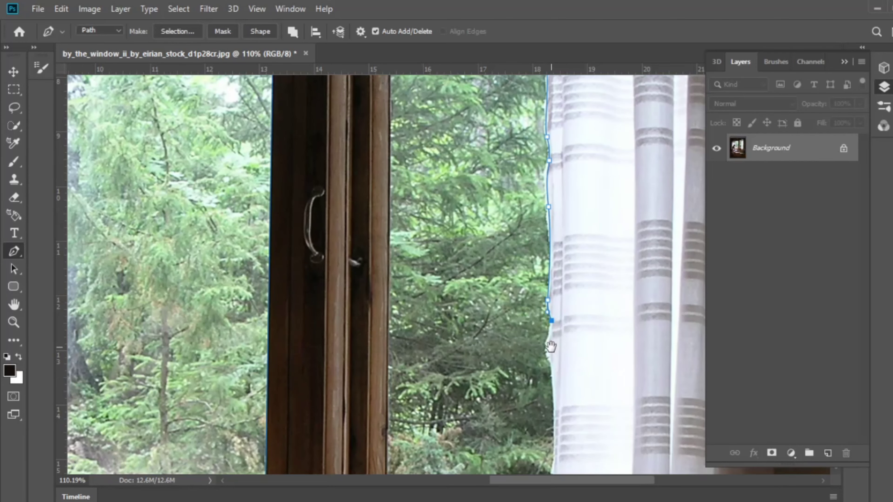
Finish the curtain edge down to the sill and close the outline at the pane's top-left corner
scroll(554, 328, "down", 5)
left_click_drag(554, 186, 555, 189)
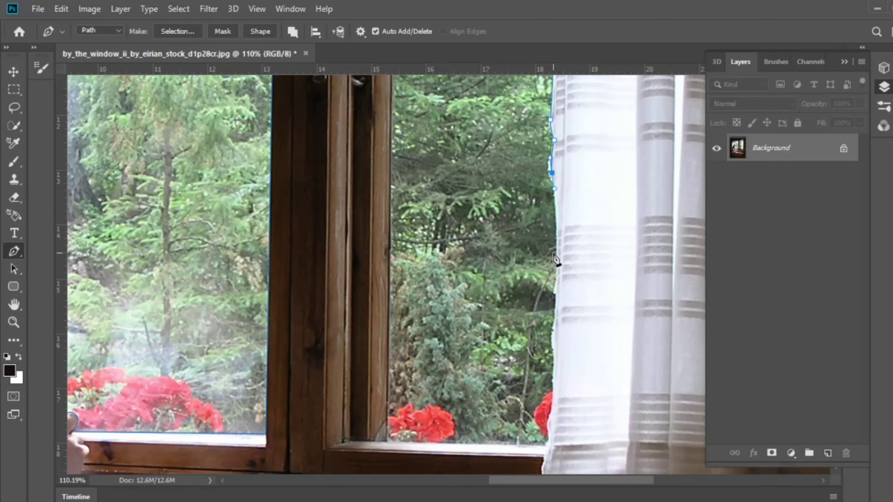
left_click_drag(557, 279, 559, 287)
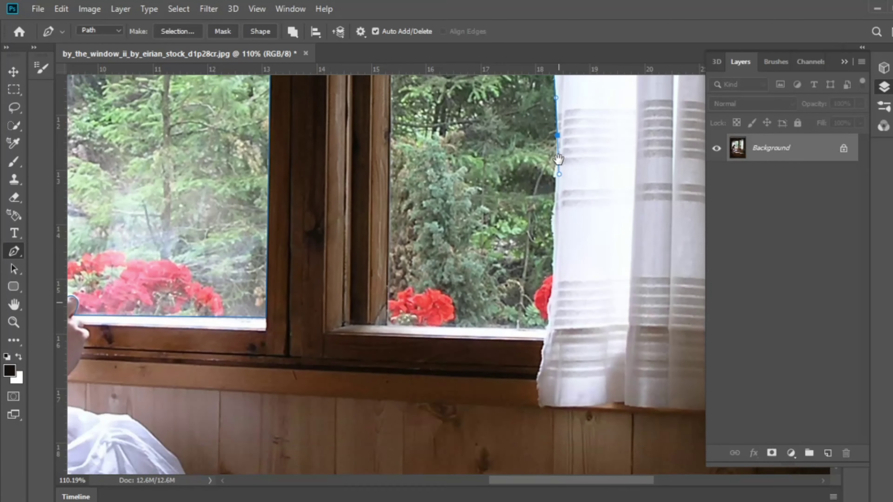
scroll(558, 287, "down", 5)
left_click_drag(554, 170, 553, 186)
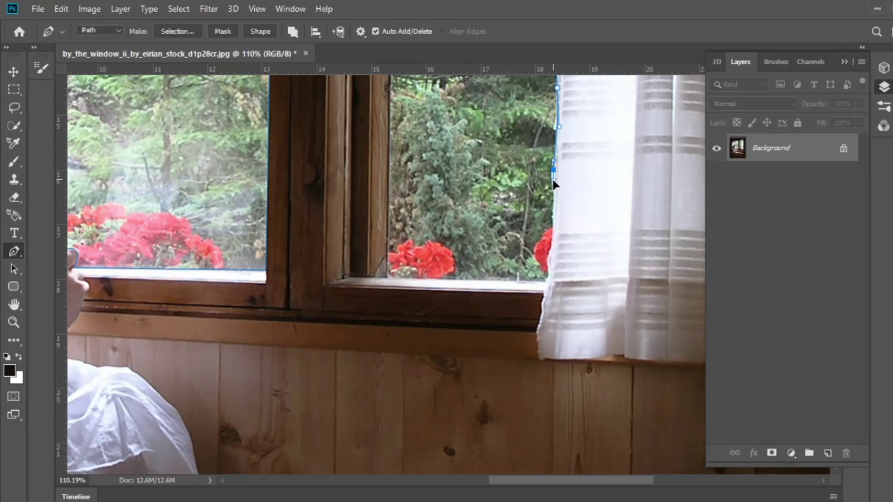
left_click(555, 223)
left_click_drag(550, 269, 551, 271)
left_click(548, 281)
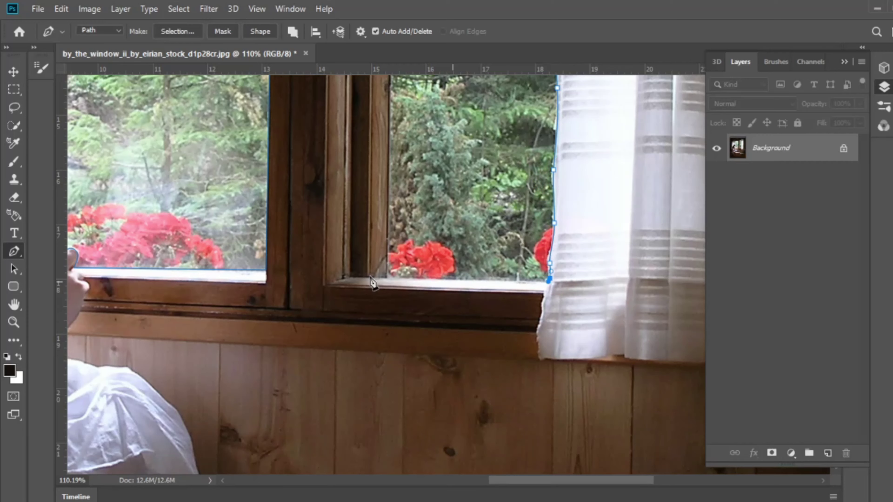
left_click(383, 278)
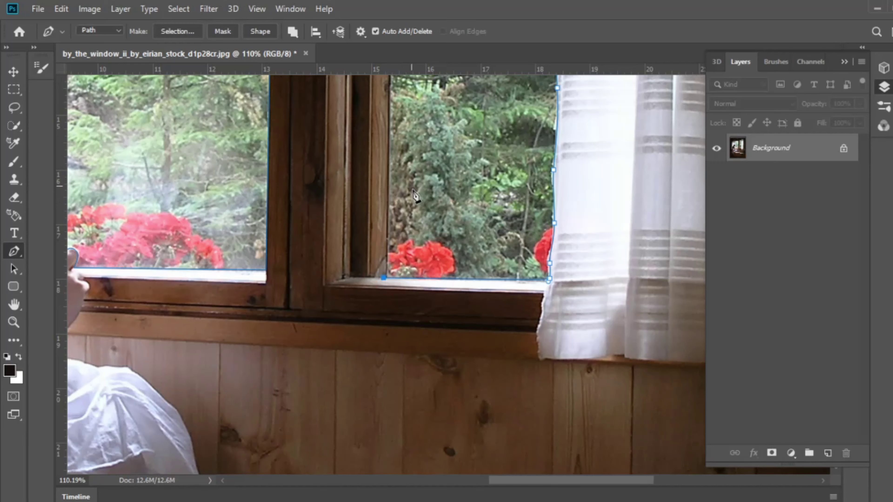
key("ctrl+z")
left_click(547, 283)
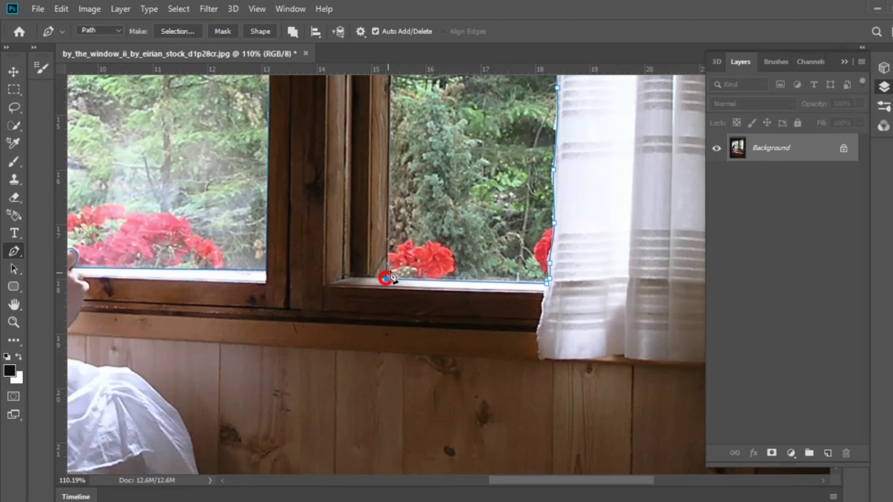
mouse_move(405, 105)
left_mouse_down()
mouse_move(459, 145)
mouse_move(469, 249)
left_mouse_up()
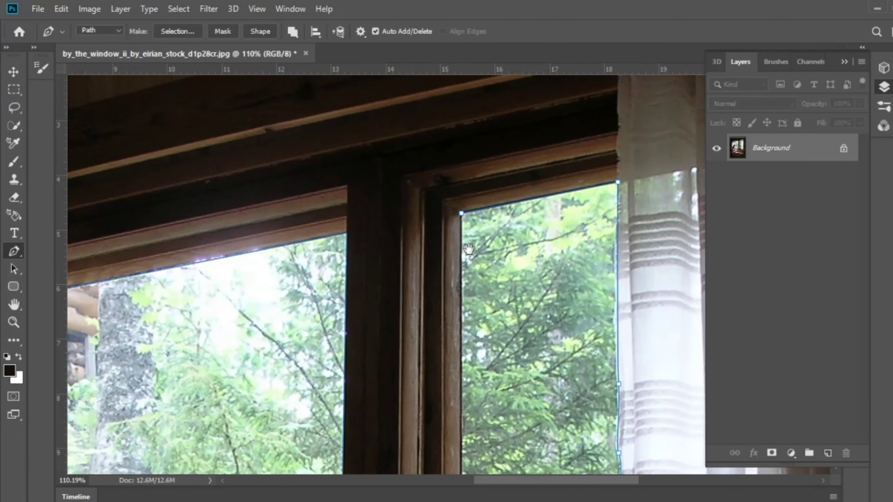
left_click(461, 213)
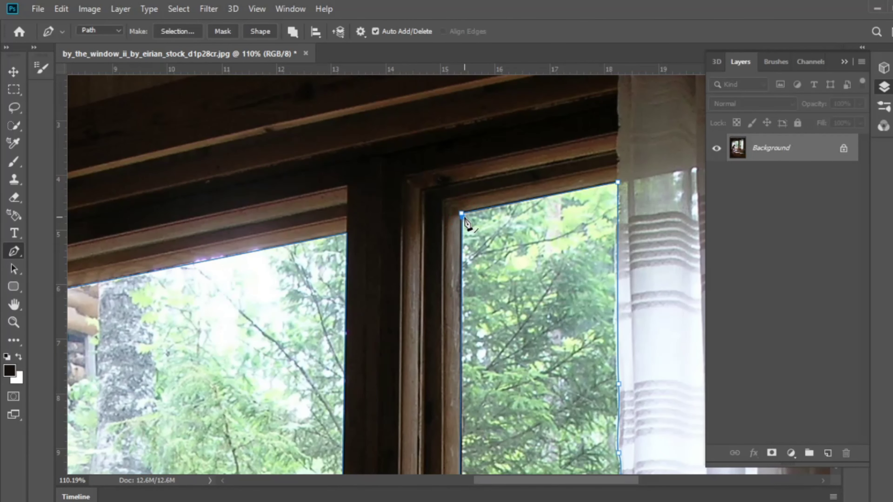
key("z")
mouse_move(443, 215)
left_mouse_down()
mouse_move(365, 286)
mouse_move(376, 307)
left_mouse_up()
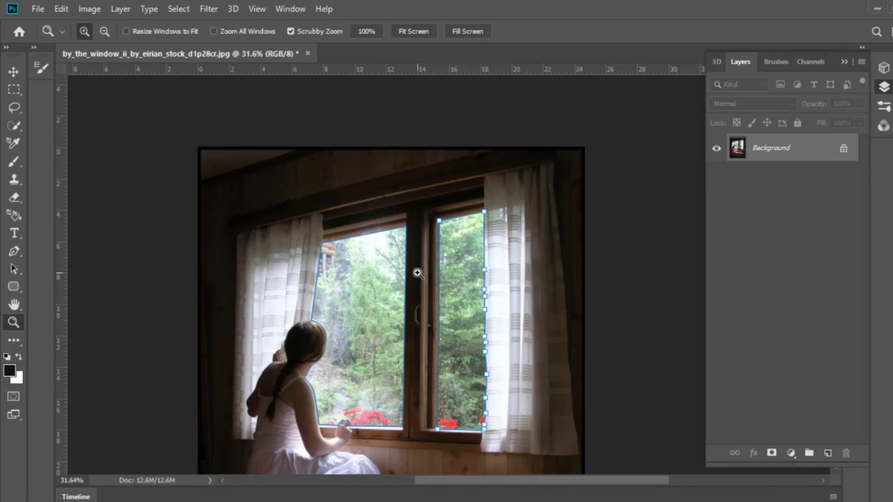
Convert the window path into a selection feathered by 1 pixel
key("p")
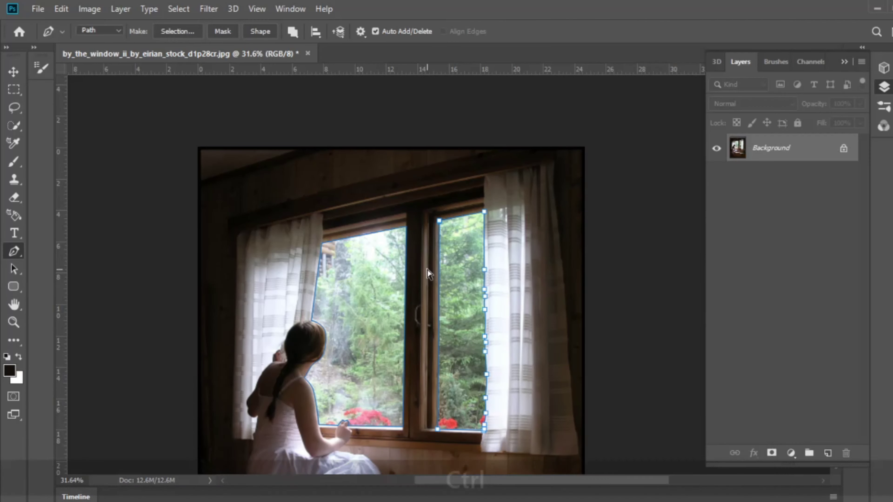
key("ctrl+Return")
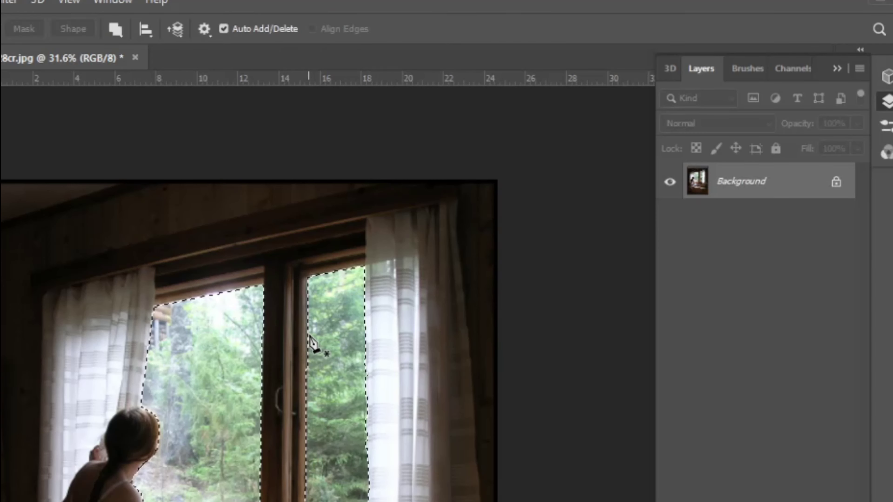
key("w")
right_click(442, 265)
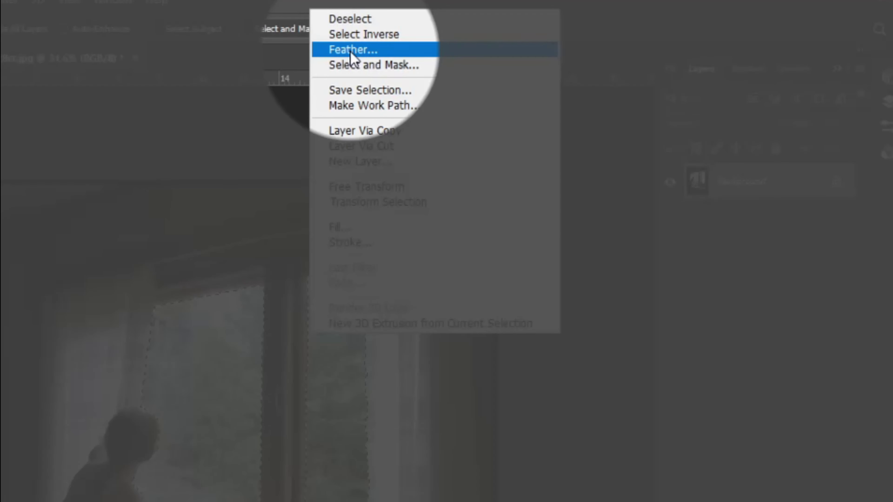
left_click(350, 53)
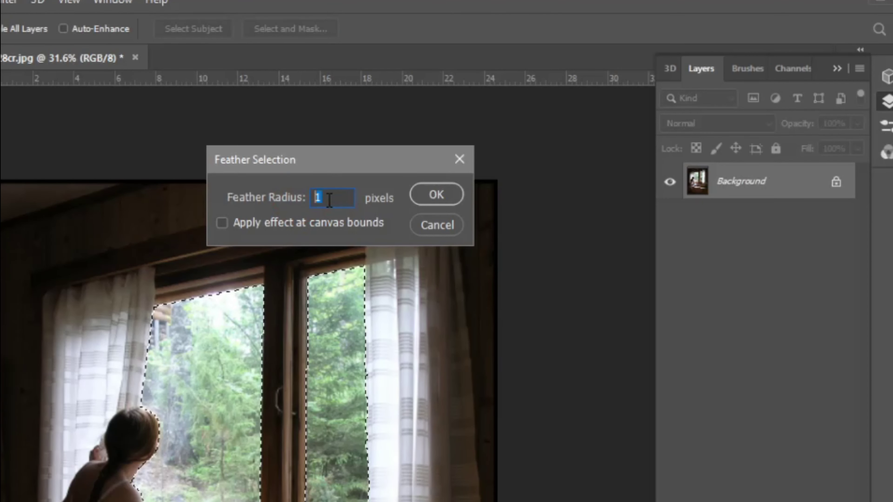
left_click(429, 192)
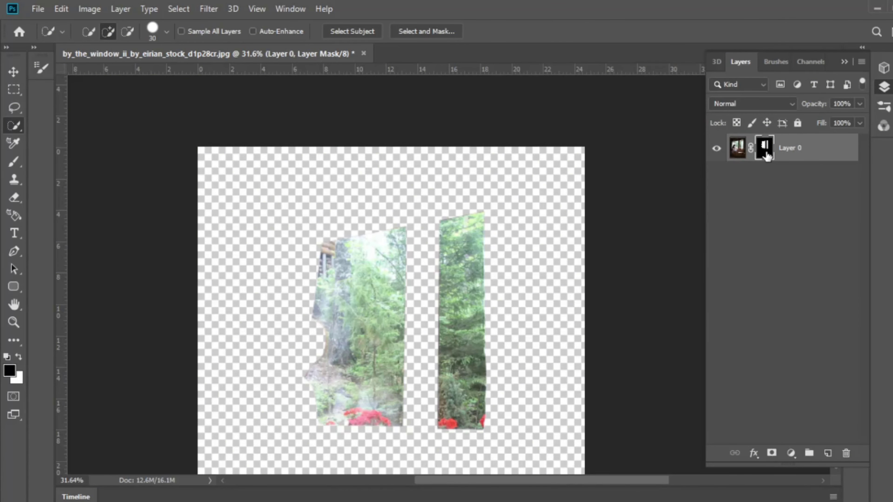
Invert the layer mask so both window panes become transparent
key("ctrl+i")
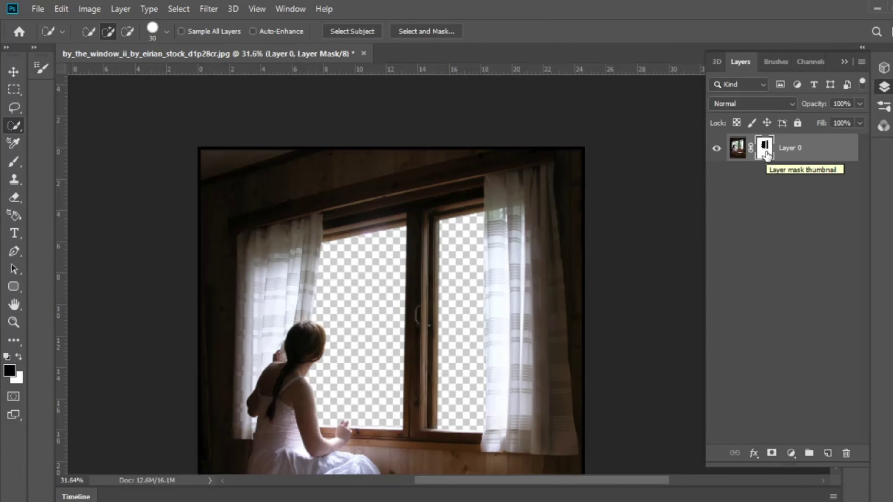
key("space")
left_click_drag(511, 332, 521, 283)
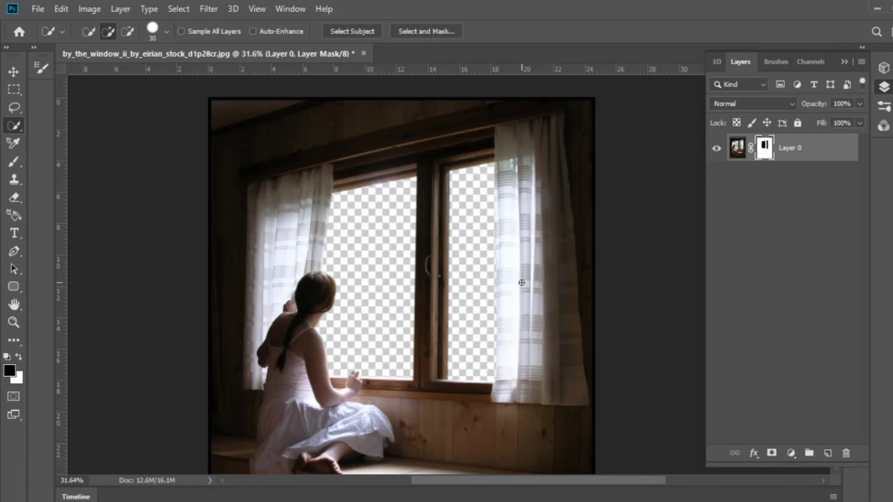
mouse_move(521, 281)
left_mouse_down()
mouse_move(542, 285)
mouse_move(497, 263)
left_mouse_up()
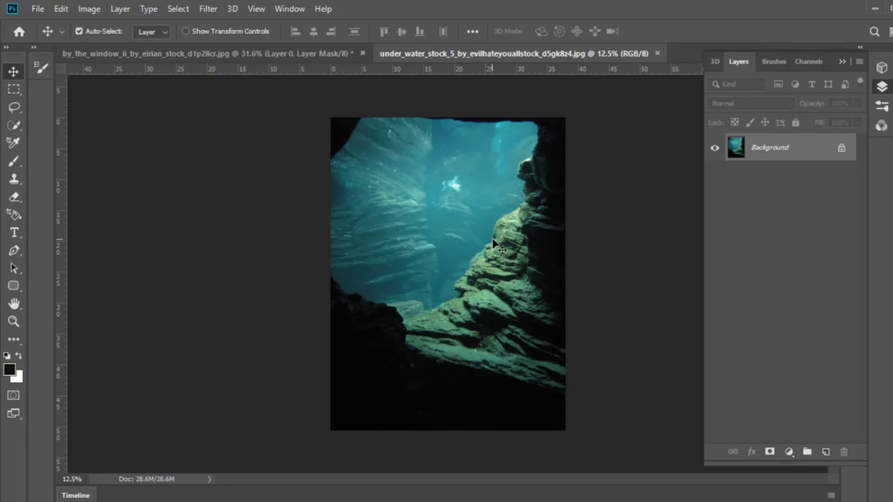
Bring the underwater photo into the window document and move it beneath the room layer
left_click_drag(532, 232, 426, 229)
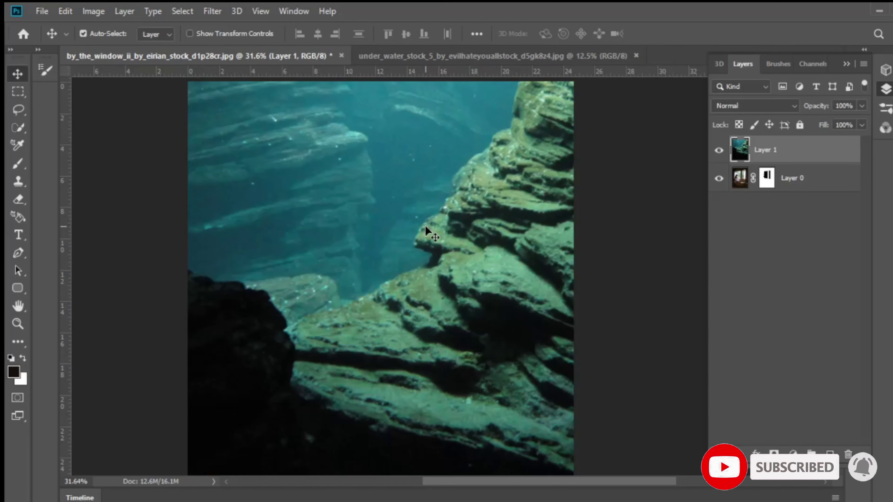
left_click(465, 208, "alt")
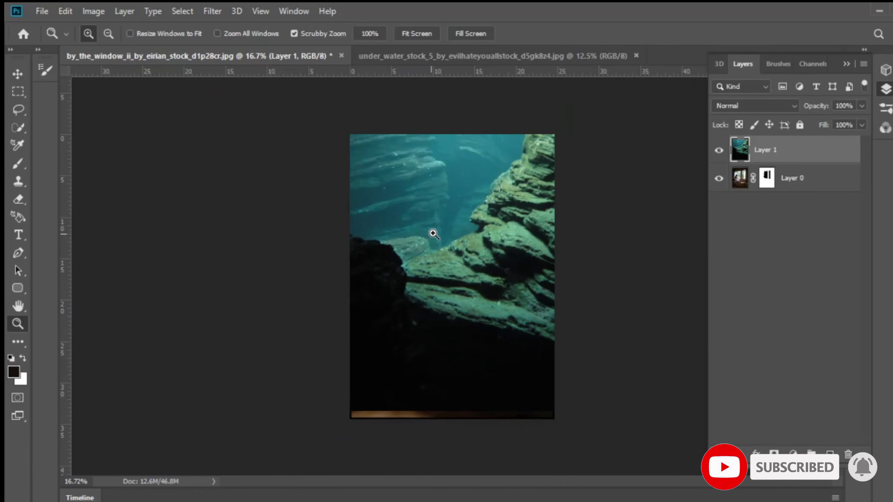
left_click_drag(801, 162, 798, 197)
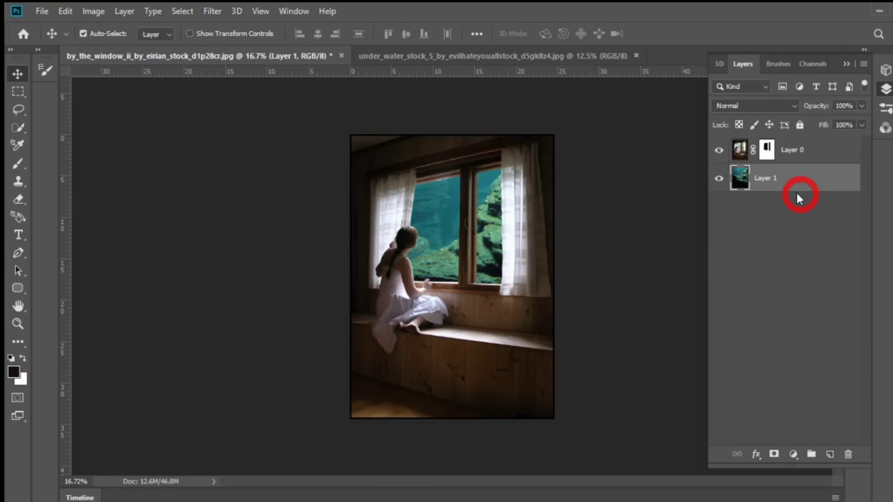
Scale the underwater layer to about 36.41% and position it behind the window panes
key("ctrl+t")
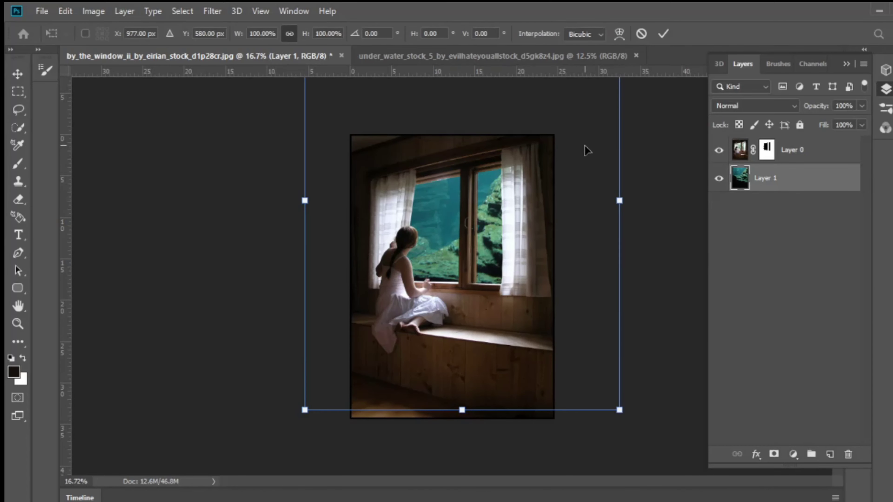
left_click_drag(619, 410, 538, 303)
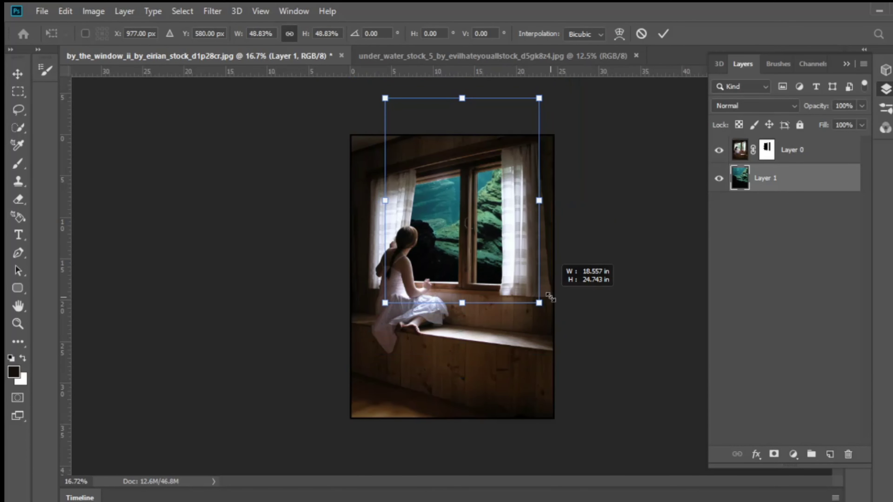
left_click_drag(469, 207, 473, 228)
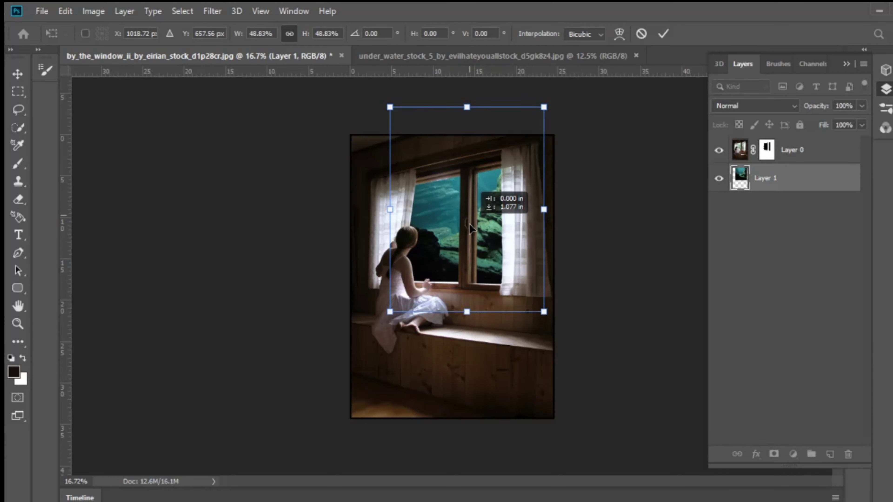
key("ctrl+plus")
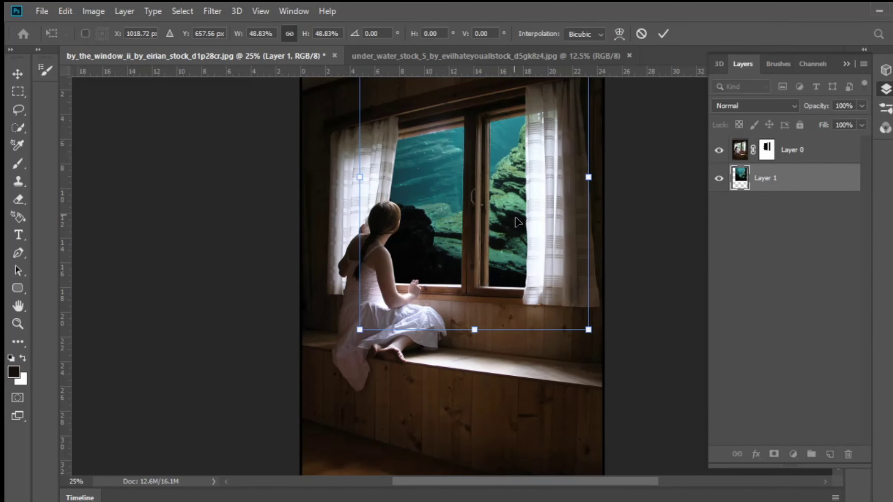
scroll(508, 279, "up", 2)
scroll(508, 279, "up", 1)
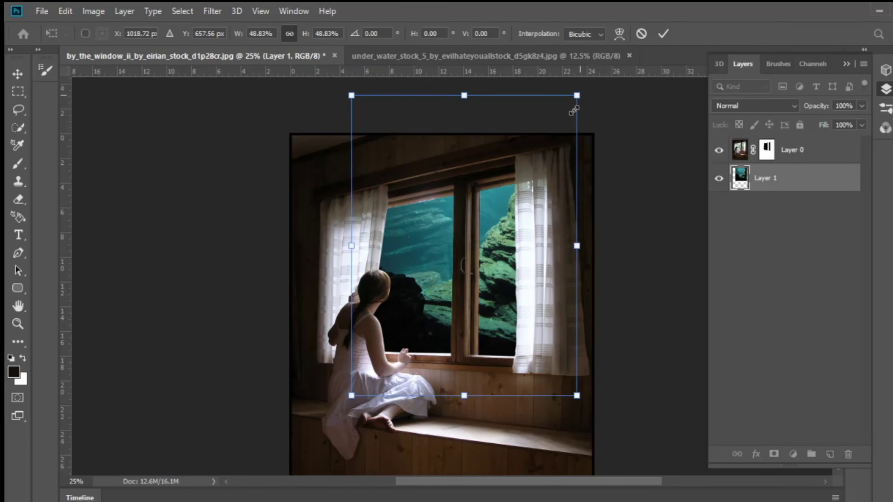
left_click_drag(574, 110, 562, 143)
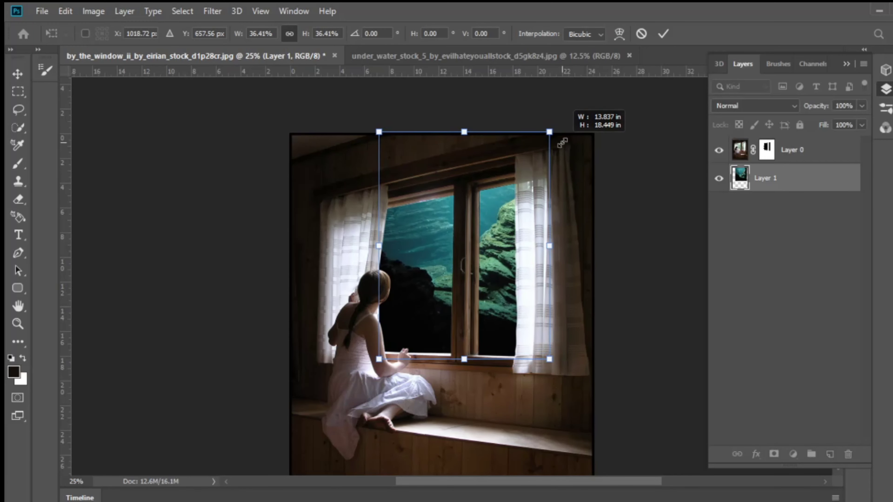
left_click_drag(498, 188, 500, 232)
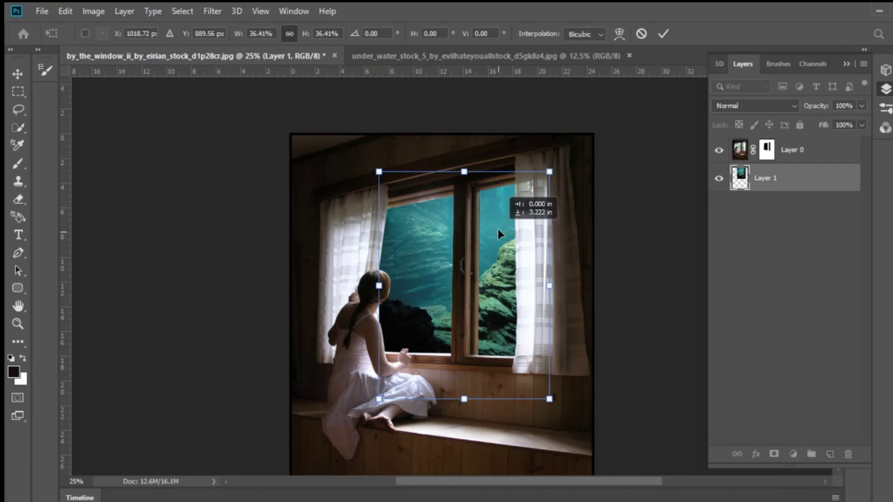
left_click_drag(499, 231, 494, 217)
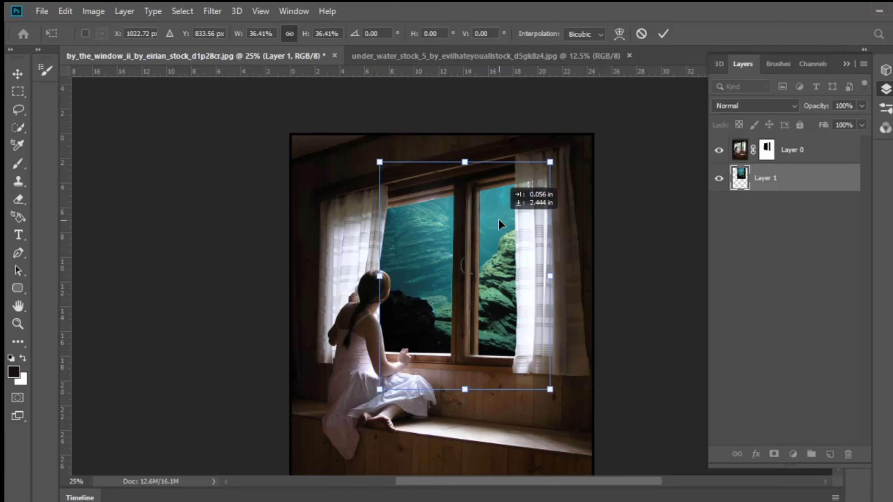
key("Return")
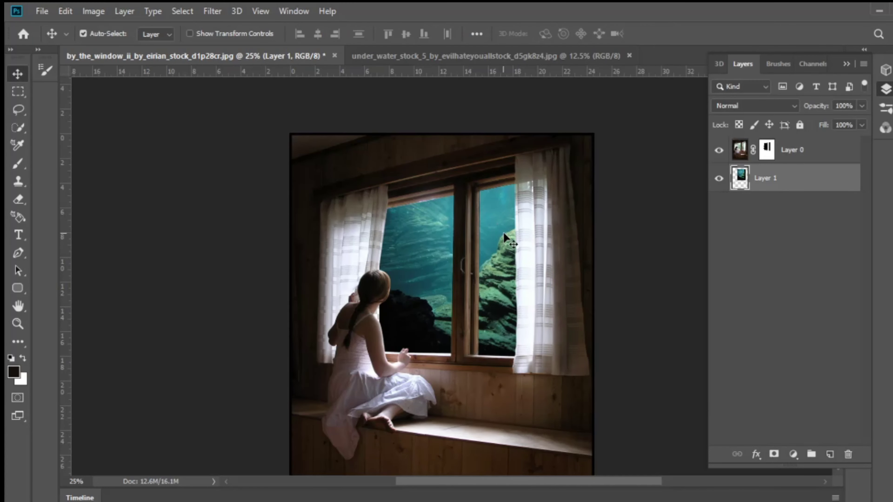
Add a Curves adjustment above Layer 0 and lower its top-right highlight point to darken everything
key("z")
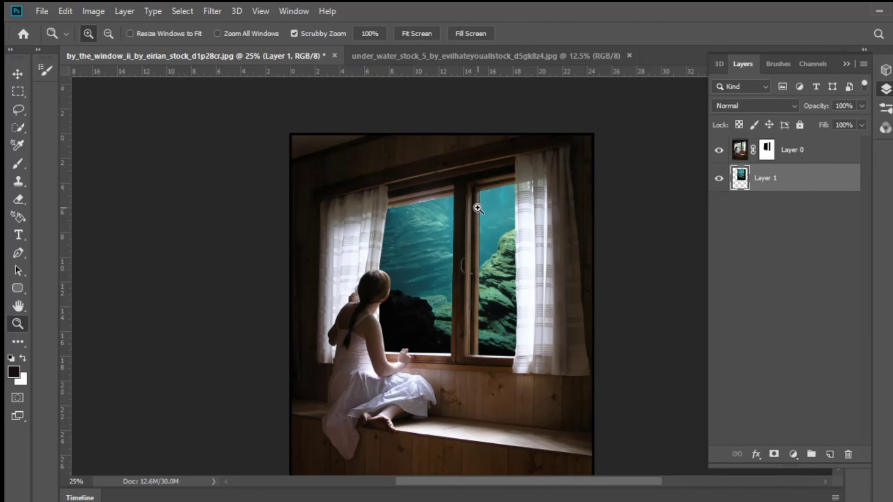
mouse_move(475, 200)
left_mouse_down()
mouse_move(506, 222)
mouse_move(490, 230)
left_mouse_up()
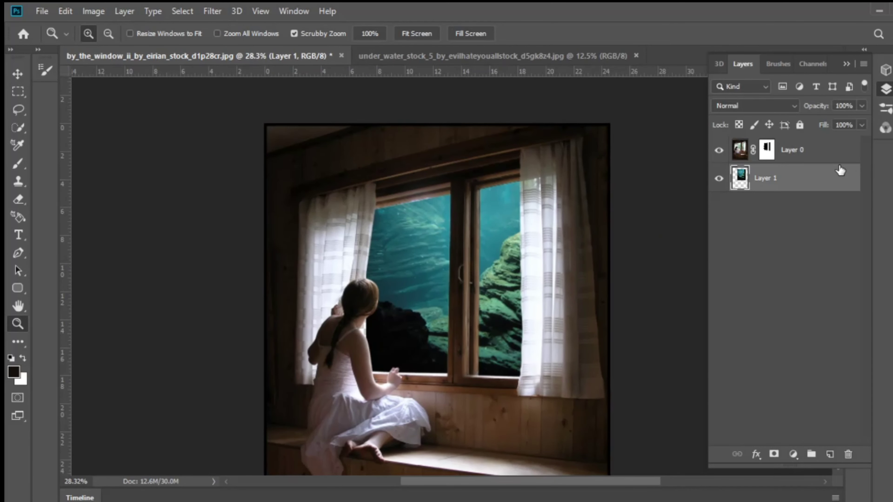
left_click(820, 154)
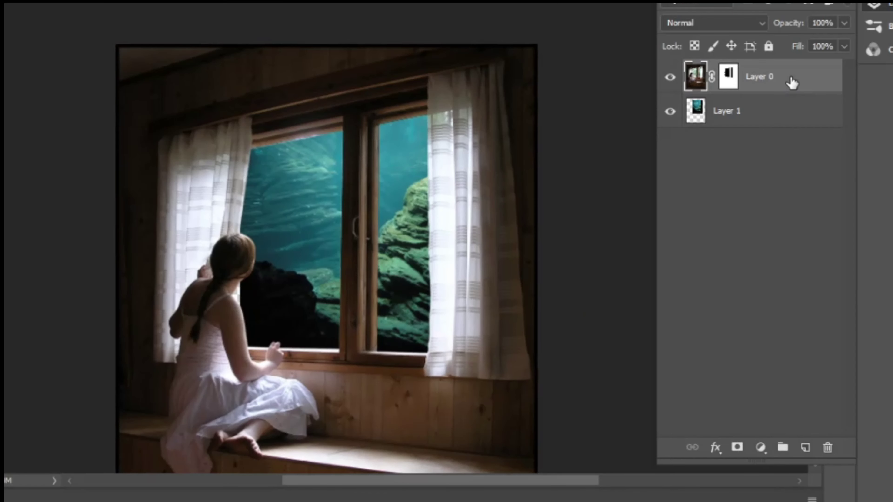
left_click(760, 447)
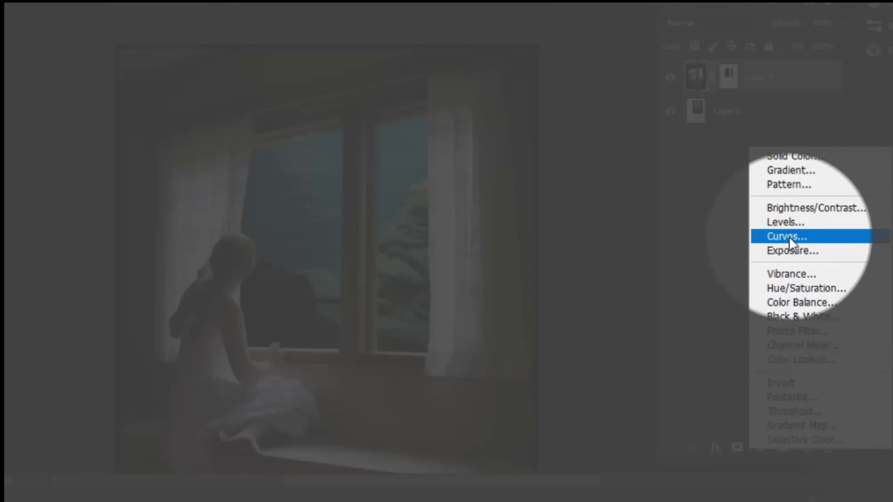
left_click(789, 238)
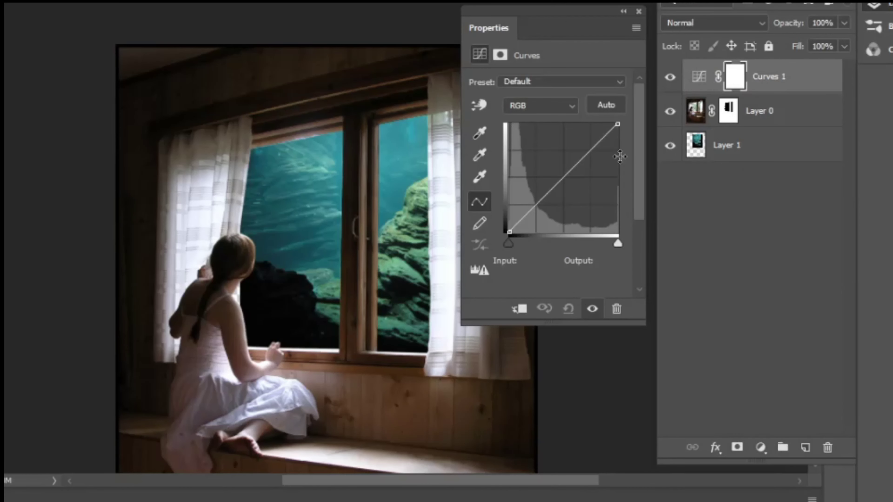
left_click_drag(619, 123, 618, 144)
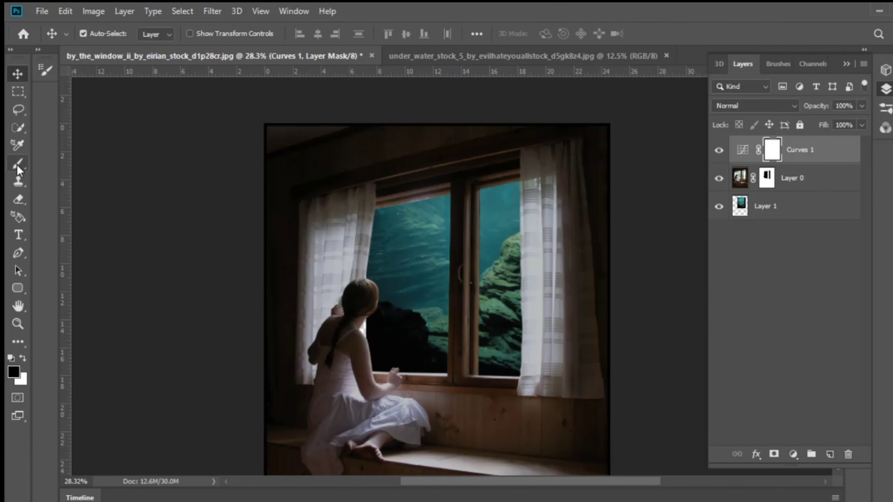
With a smaller white brush, paint the curtain edge and the girl's arm edge into the Curves mask
left_click(18, 163)
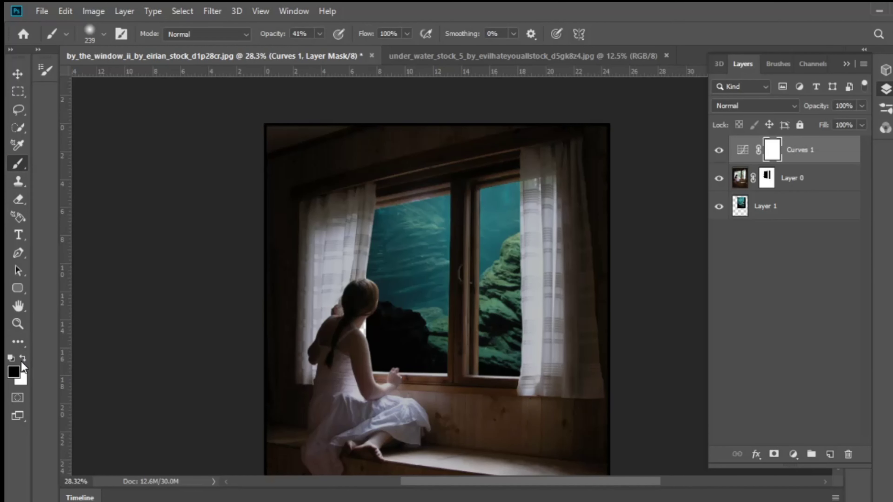
left_click(22, 359)
key("z")
left_click_drag(362, 300, 407, 313)
key("b")
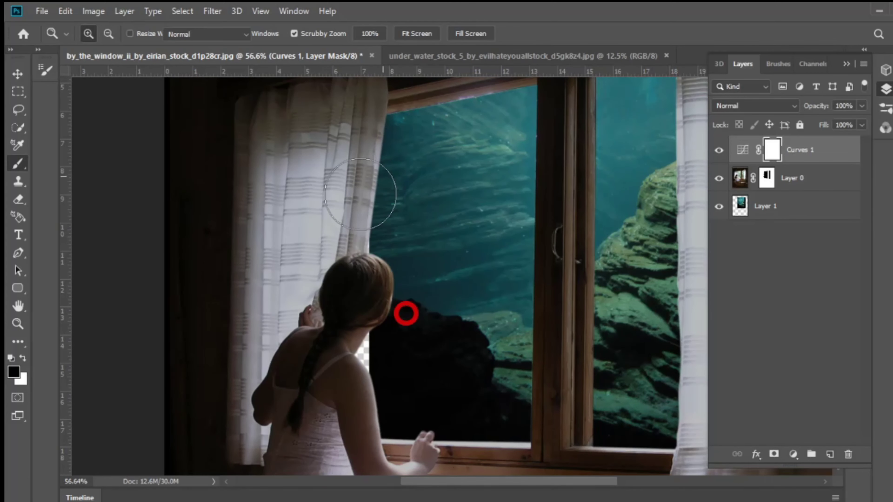
left_click_drag(379, 161, 383, 131)
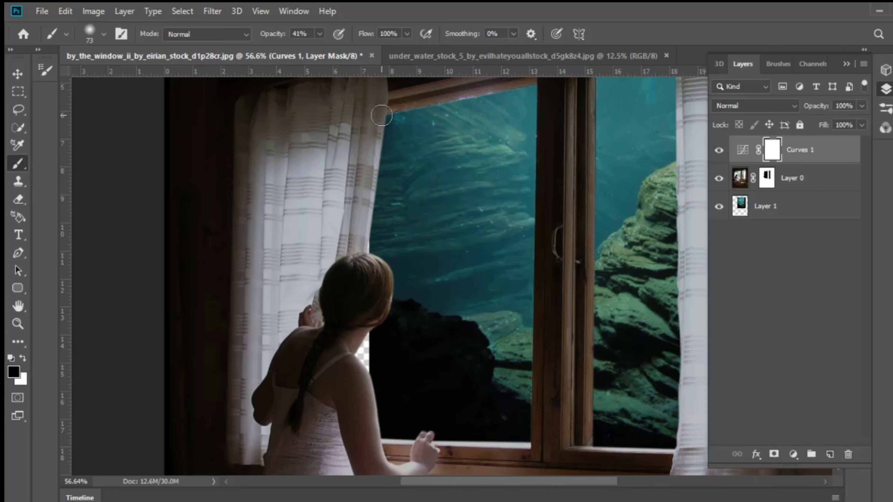
mouse_move(382, 116)
left_mouse_down()
mouse_move(367, 232)
mouse_move(371, 210)
left_mouse_up()
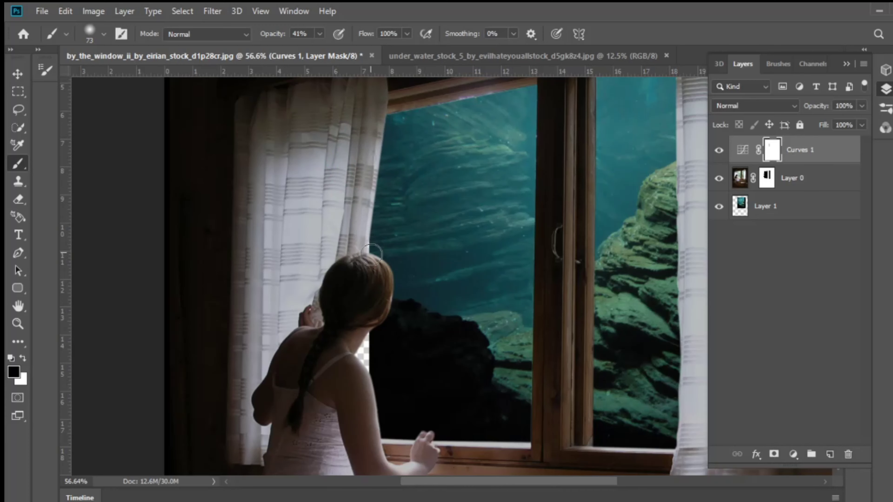
left_click_drag(375, 282, 381, 145)
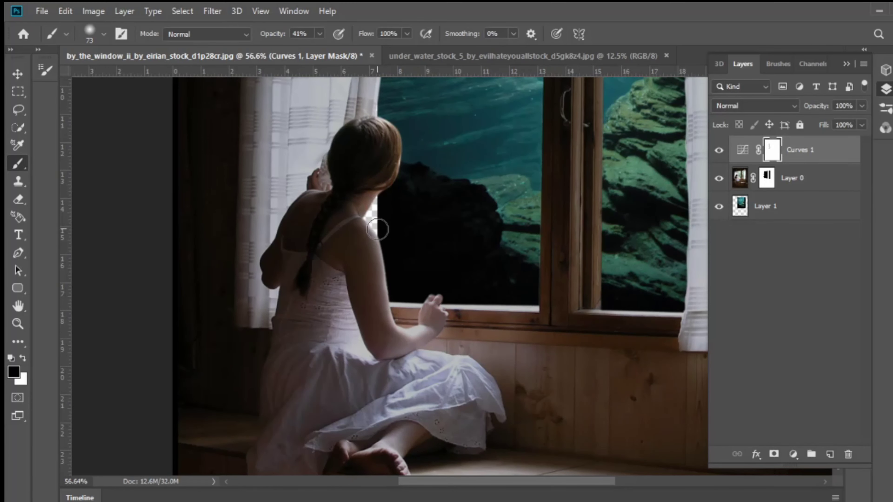
mouse_move(377, 230)
left_mouse_down()
mouse_move(397, 334)
mouse_move(433, 324)
mouse_move(389, 299)
mouse_move(367, 225)
left_mouse_up()
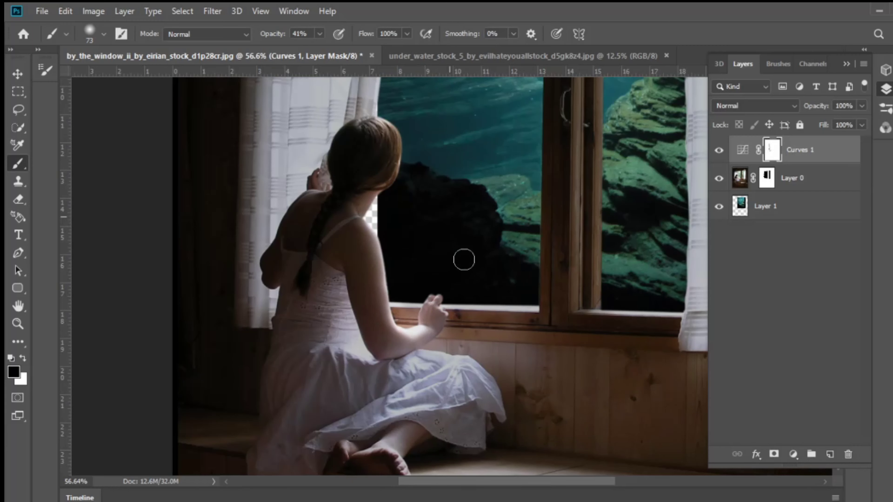
Adjust the brush flow and paint along the edge of the girl's dress
left_click(407, 34)
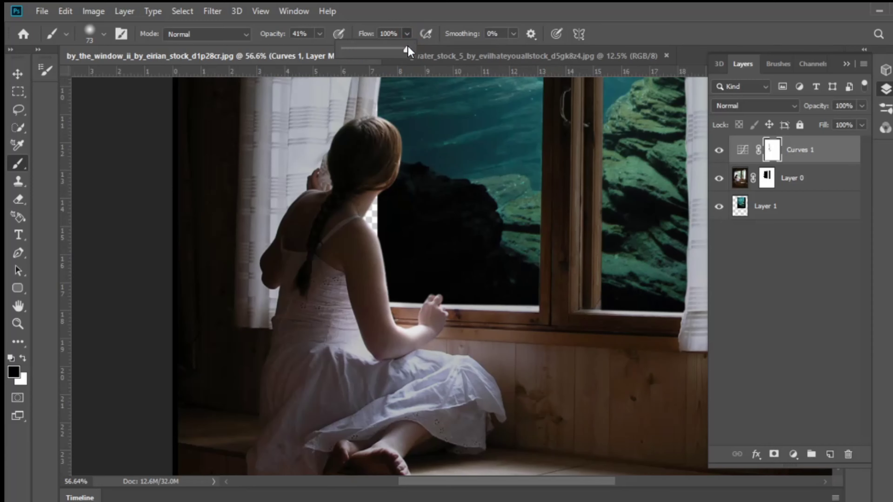
left_click(430, 336)
left_click_drag(446, 355, 507, 411)
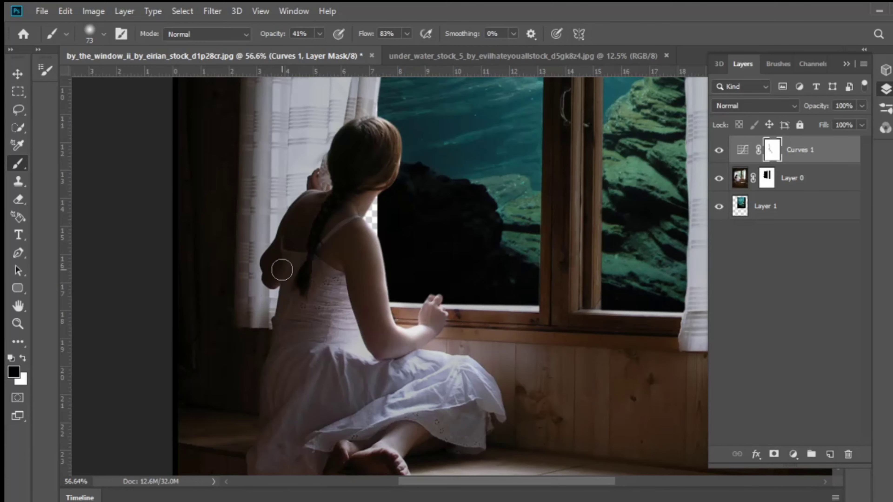
left_click_drag(317, 192, 358, 373)
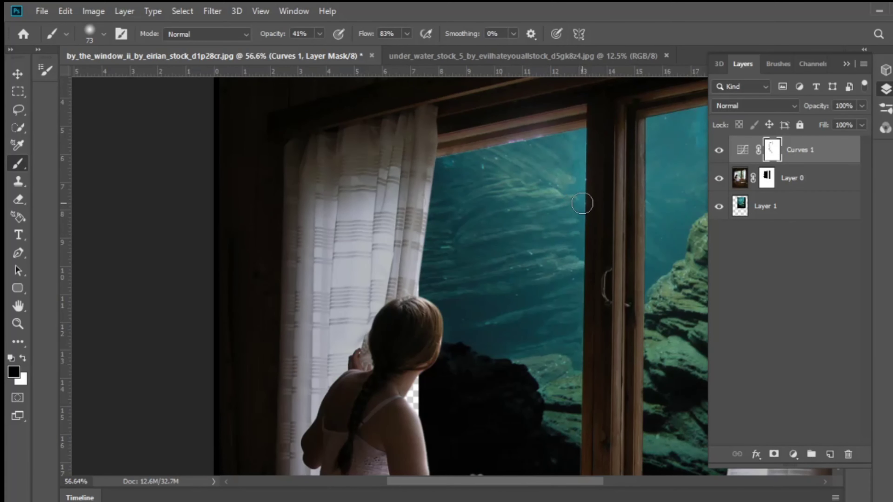
left_click_drag(588, 355, 563, 168)
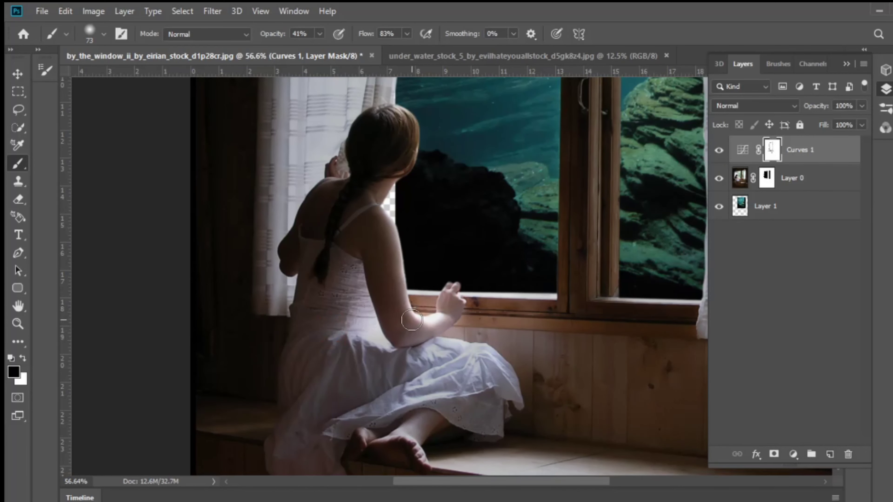
key("z")
mouse_move(434, 328)
left_mouse_down()
mouse_move(411, 337)
mouse_move(576, 319)
mouse_move(463, 374)
mouse_move(550, 359)
left_mouse_up()
key("b")
left_click_drag(574, 319, 509, 312)
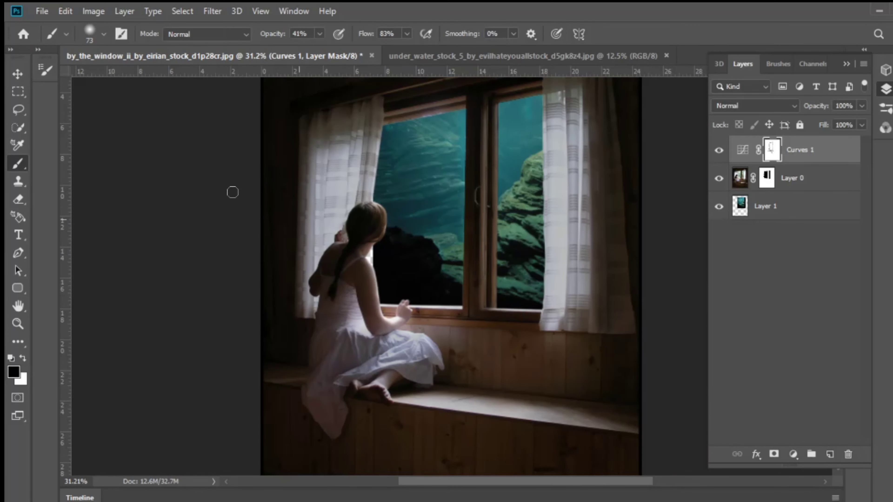
Paint the right window corner, the window sill, and the girl's dress and back with a larger brush
left_click(539, 307)
left_click(540, 307)
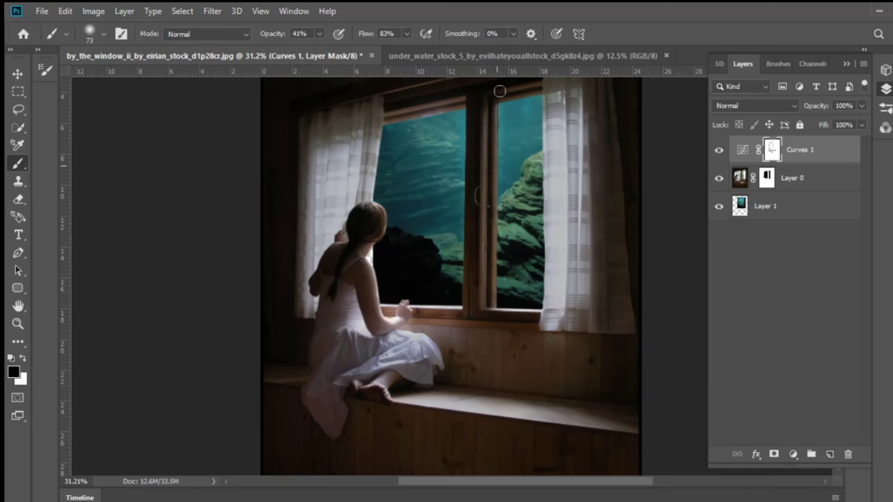
left_click(544, 319)
left_click(602, 353)
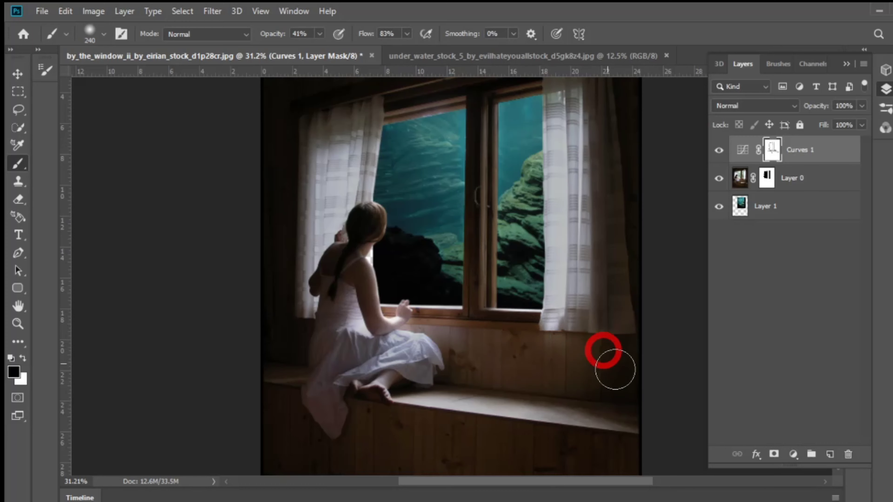
left_click_drag(625, 432, 379, 409)
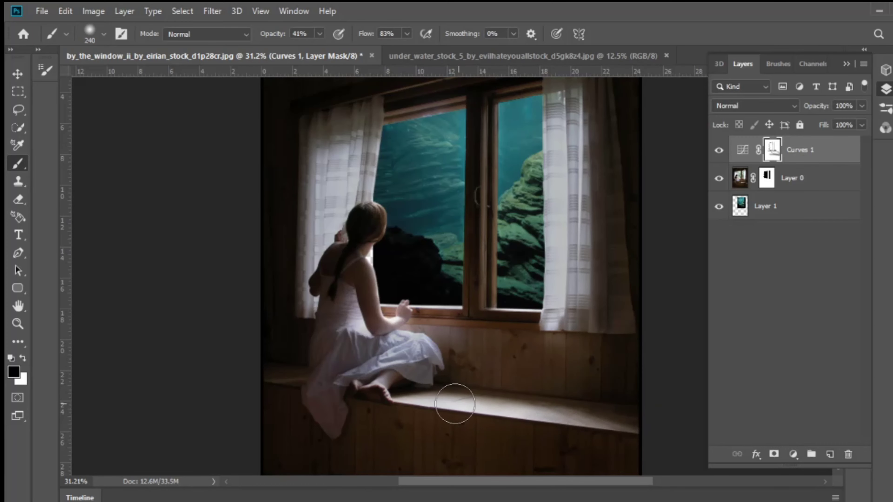
left_click(387, 346)
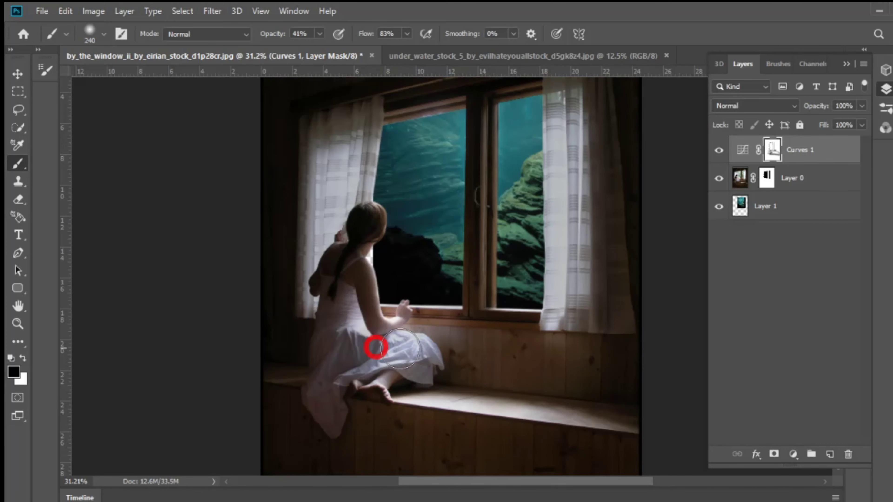
left_click(350, 300)
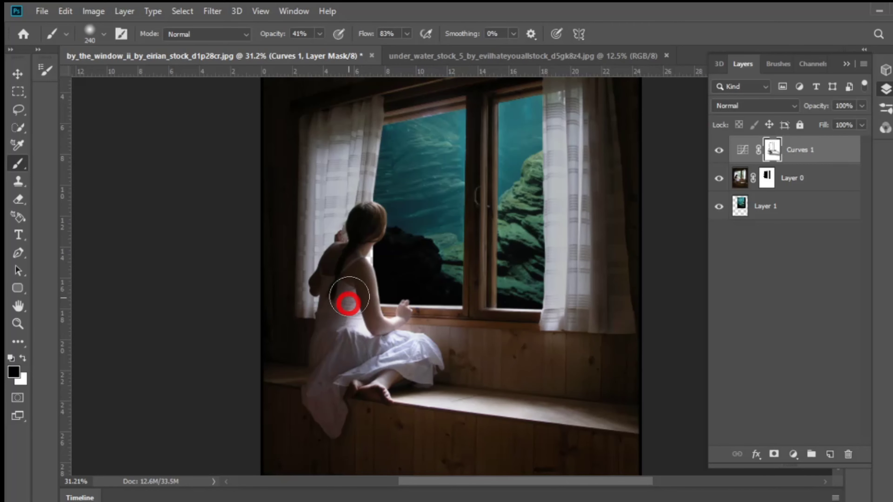
left_click(355, 255)
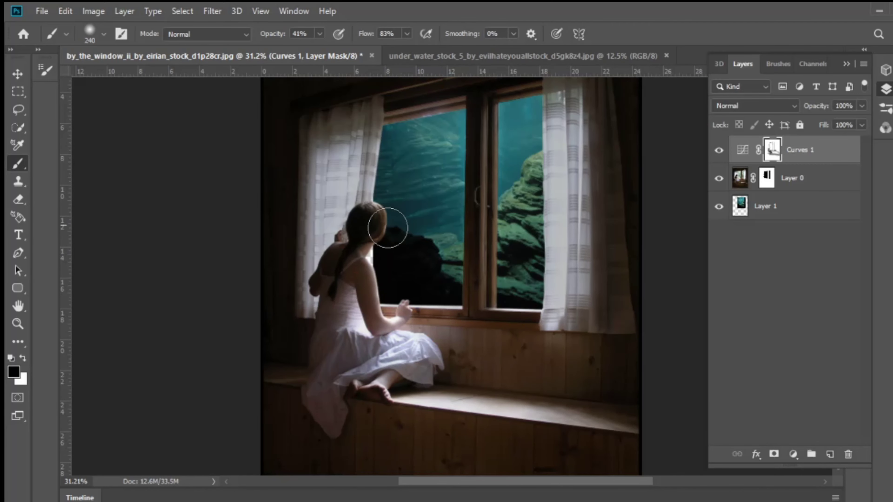
Paint the top of the girl's head and shoulder, then fit and recentre the whole image
key("z")
left_click(411, 234)
key("b")
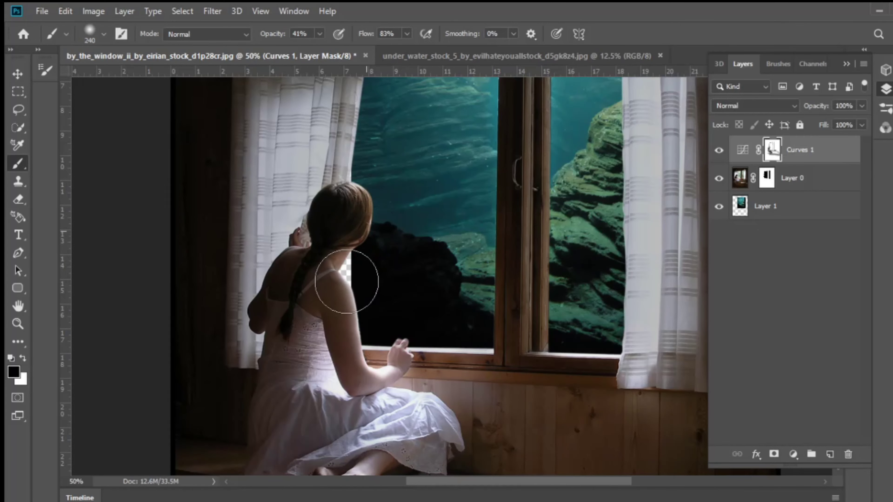
left_click(354, 182)
left_click(358, 261)
key("z")
left_click_drag(385, 199, 446, 213)
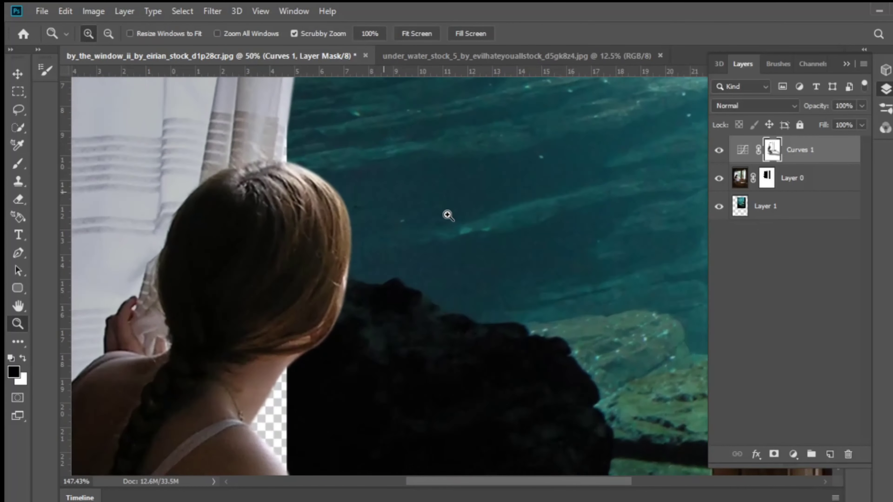
key("ctrl+0")
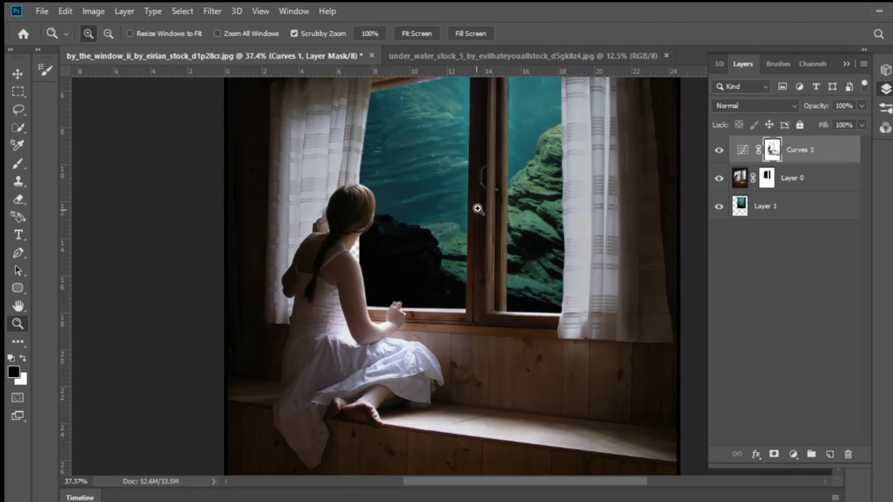
key("v")
left_click_drag(504, 219, 439, 281)
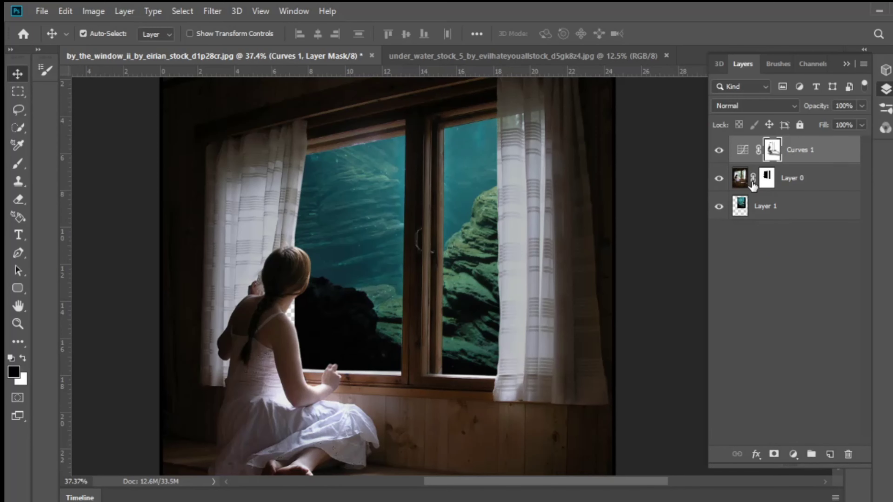
Scale the underwater Layer 1 up to about 109% so it fills both window panes
left_click(742, 179)
key("ctrl+t")
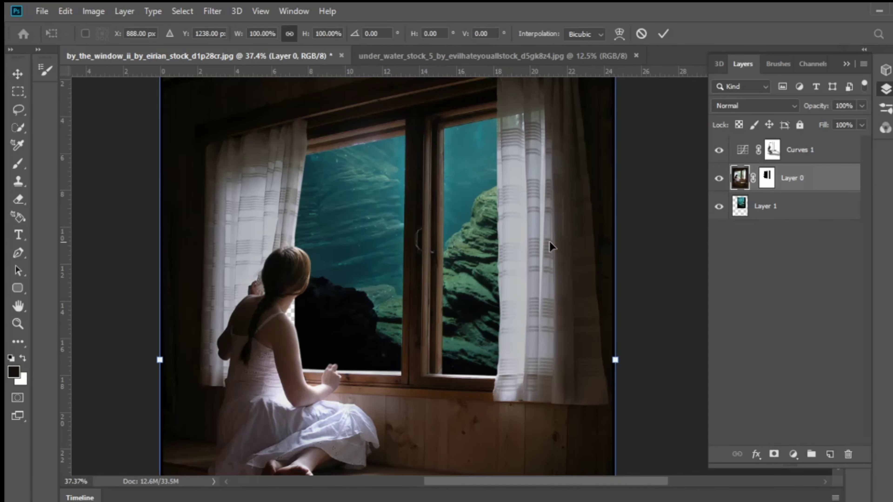
key("Return")
left_click(796, 207)
key("ctrl+t")
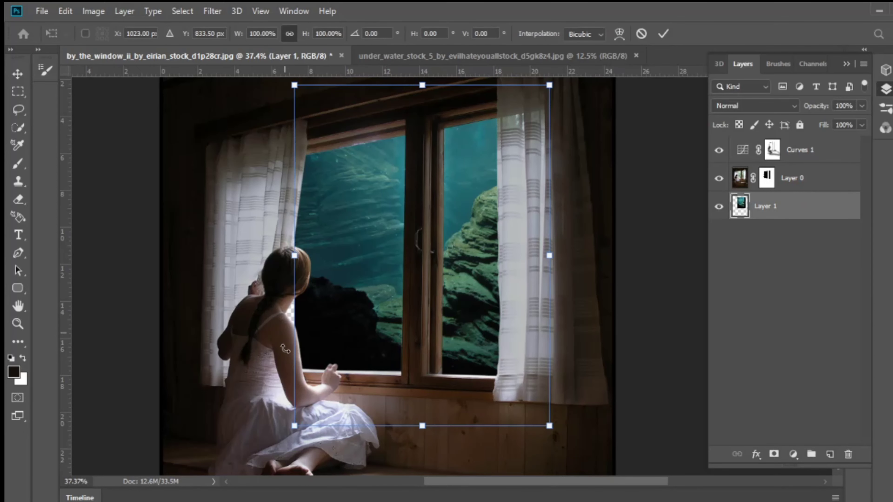
left_click_drag(291, 422, 281, 440)
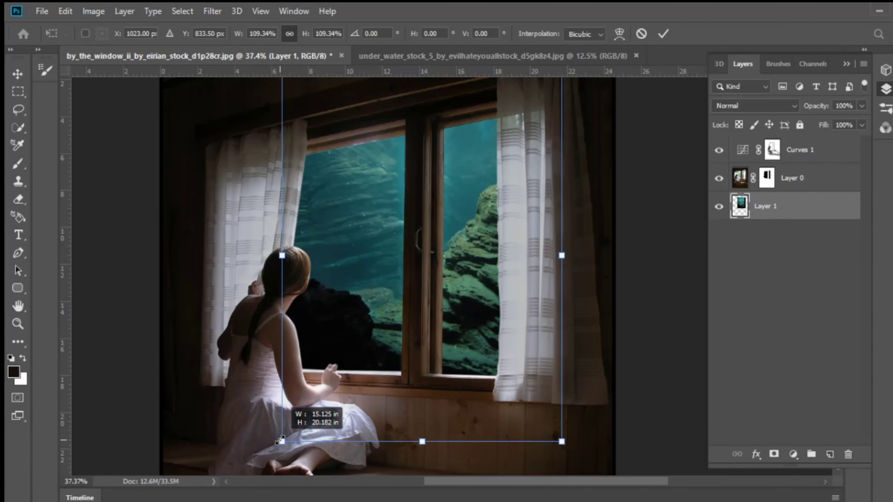
key("Return")
key("z")
mouse_move(438, 263)
left_mouse_down()
mouse_move(465, 264)
mouse_move(435, 281)
left_mouse_up()
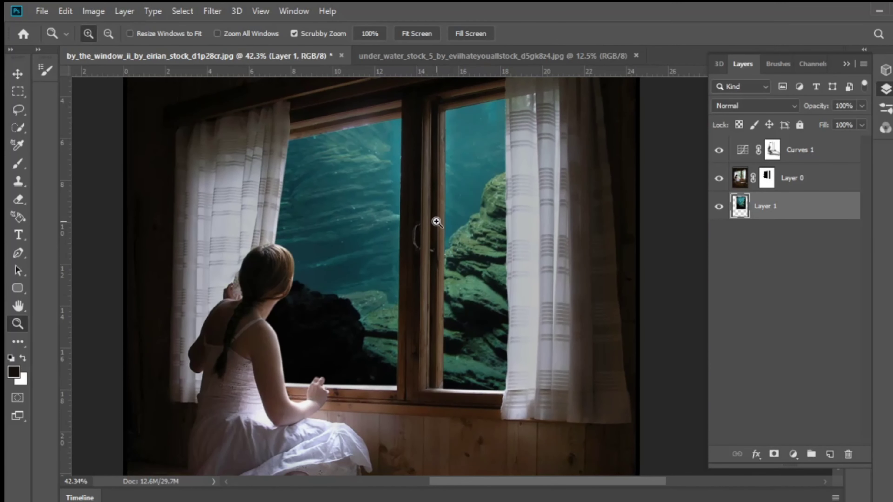
left_click_drag(434, 219, 432, 223)
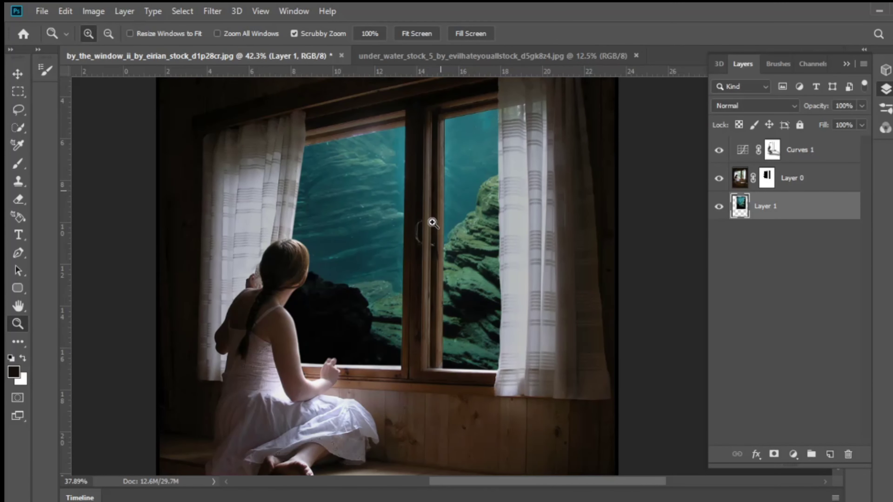
left_click_drag(432, 222, 425, 231)
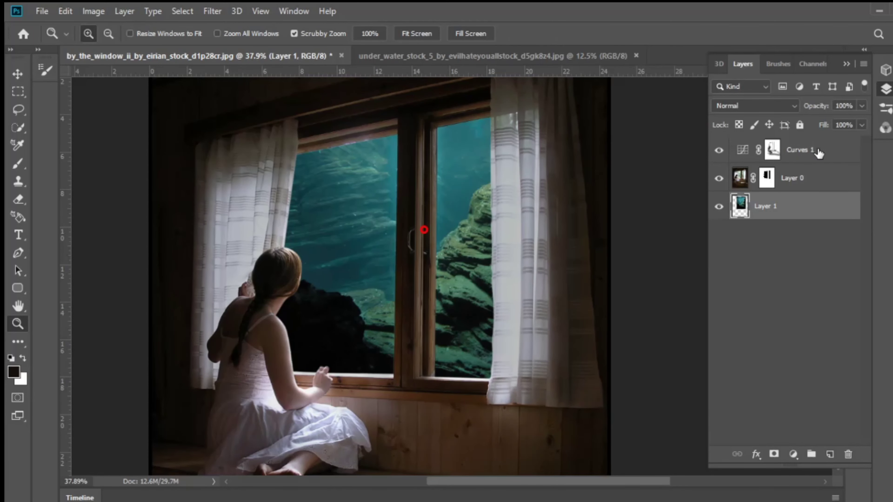
Clip the Curves 1 adjustment to the room photo Layer 0
left_click(823, 153)
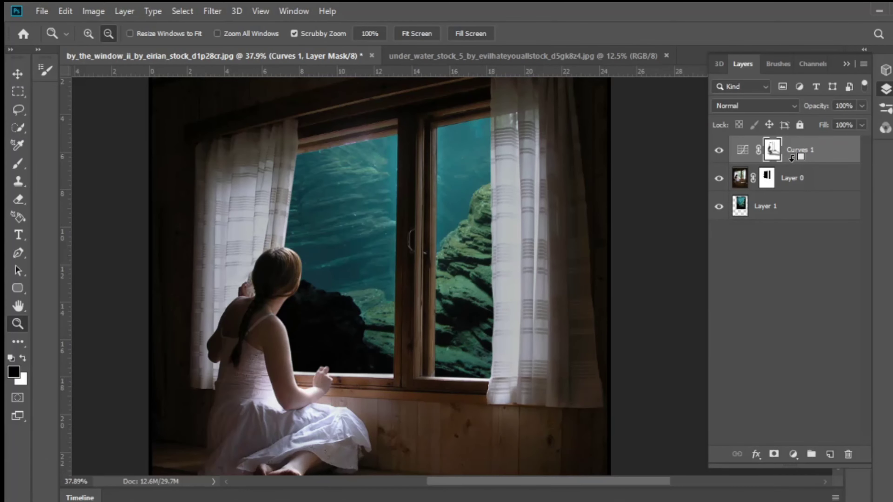
left_click(791, 163, "alt")
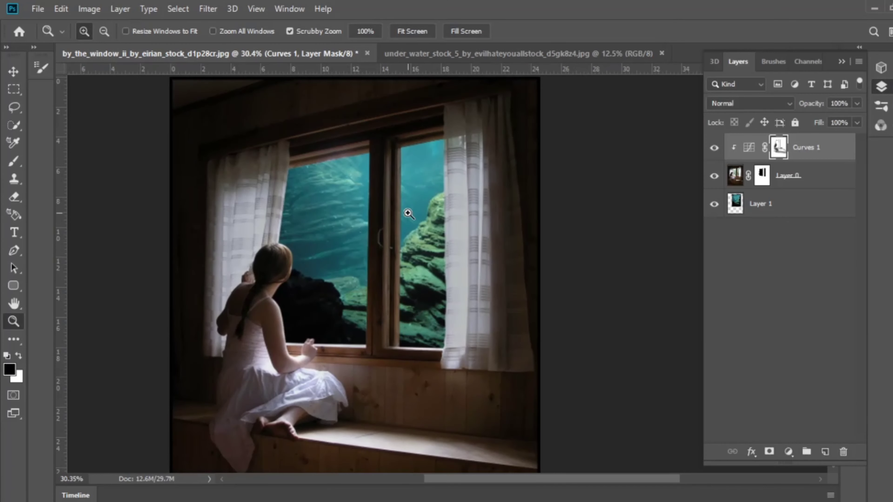
key("v")
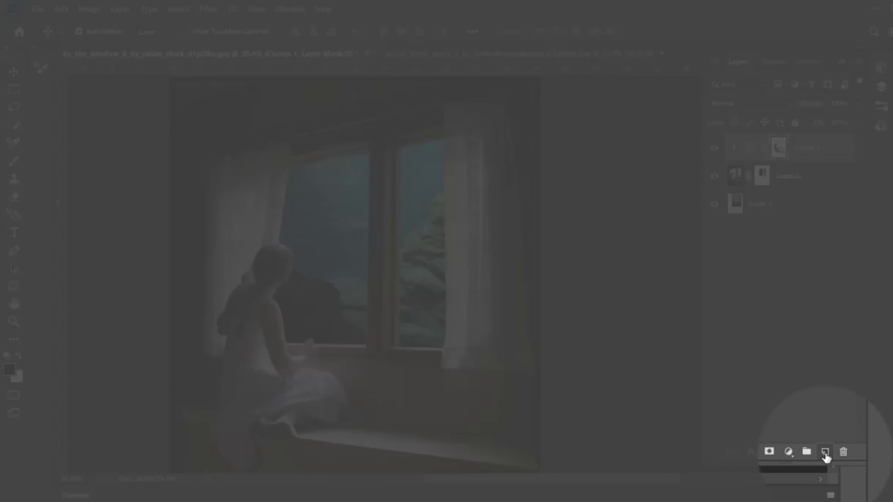
Add a new empty Layer 2 in Multiply blend mode, clipped to the layer below
left_click(825, 452)
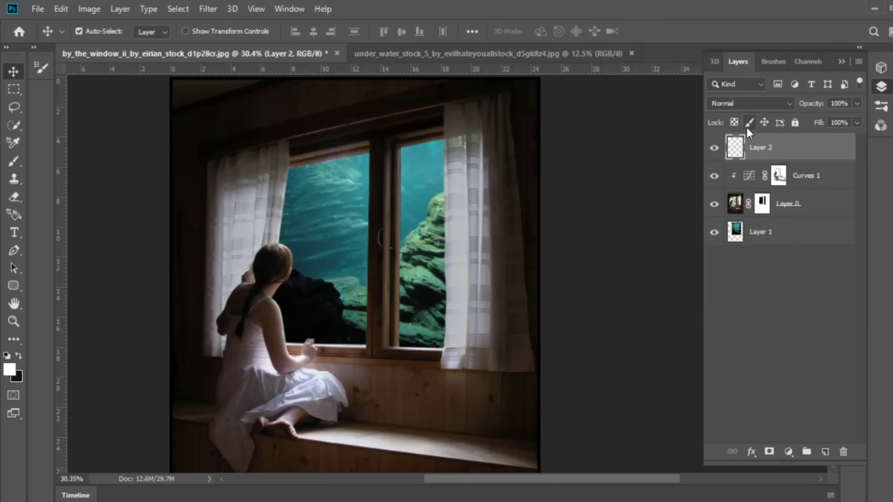
left_click(787, 104)
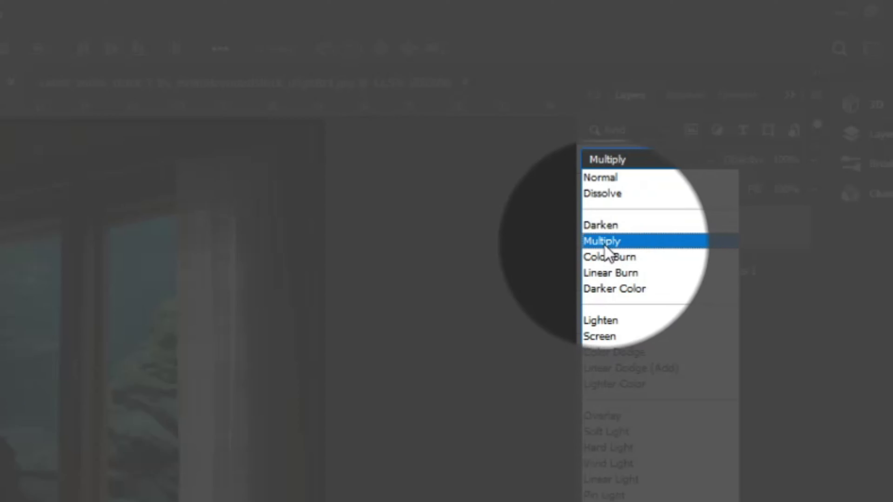
left_click(601, 243)
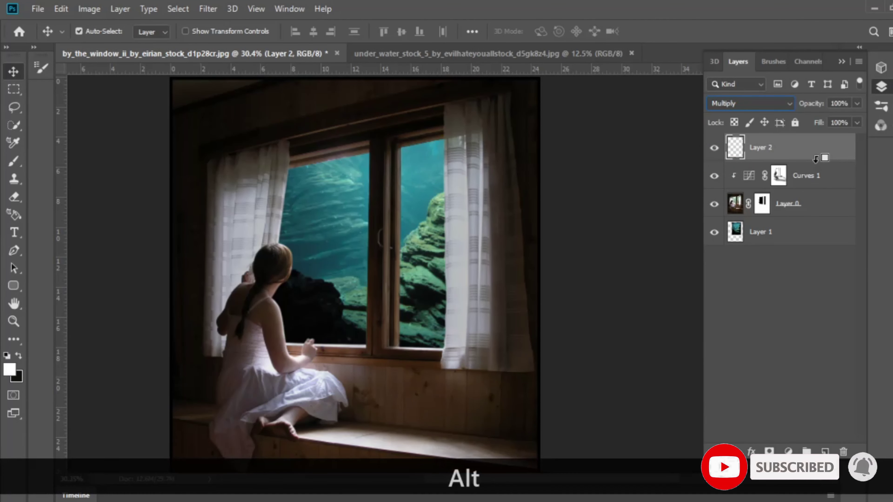
left_click(817, 166, "alt")
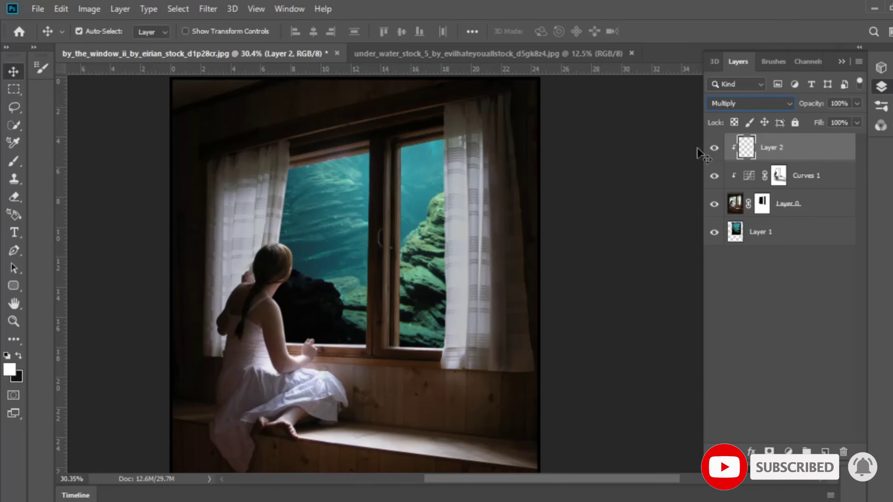
Sample the window frame's dark brown with the Brush at size 196
left_click(14, 161)
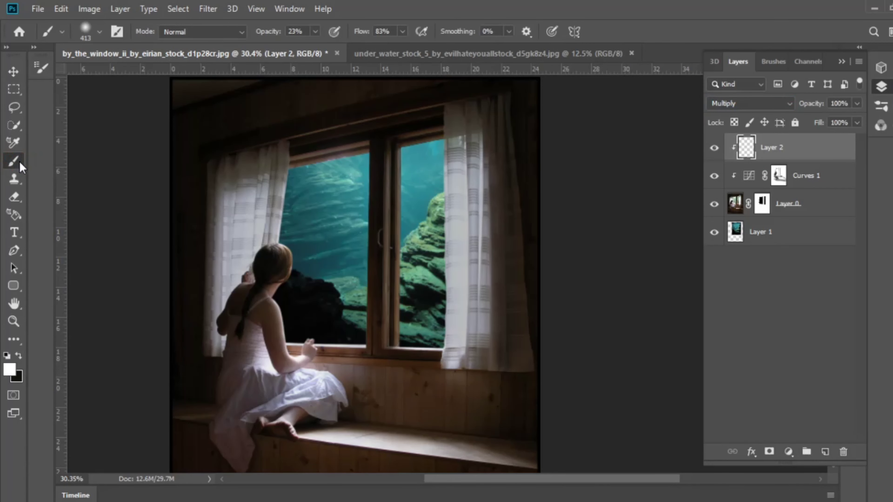
left_click_drag(372, 188, 394, 168)
key("alt")
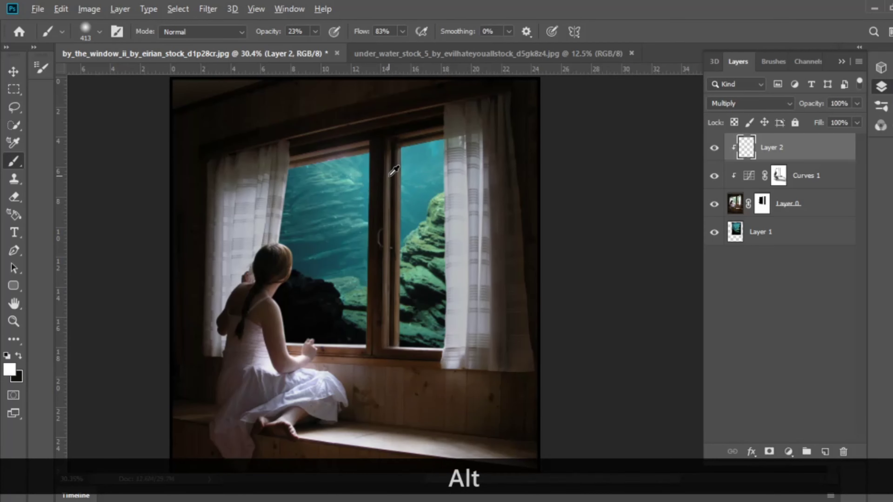
left_click(386, 160, "alt")
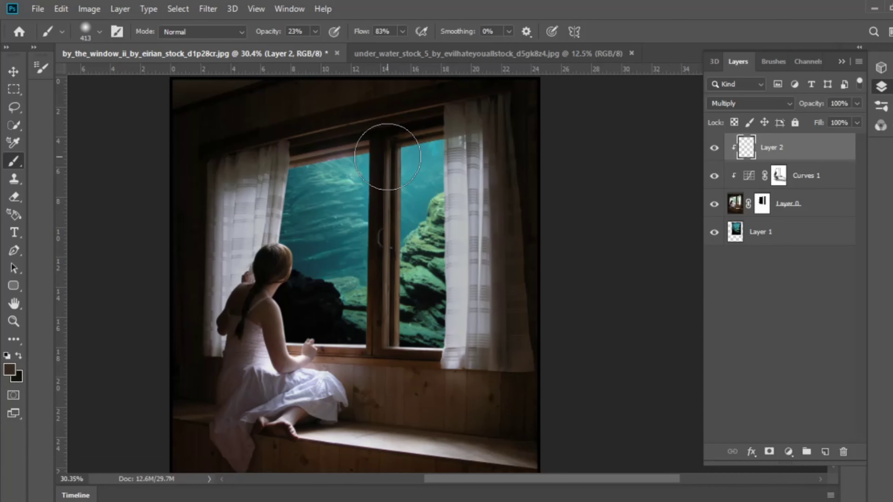
mouse_move(386, 157)
left_mouse_down()
mouse_move(371, 157)
mouse_move(387, 221)
mouse_move(386, 351)
mouse_move(419, 361)
left_mouse_up()
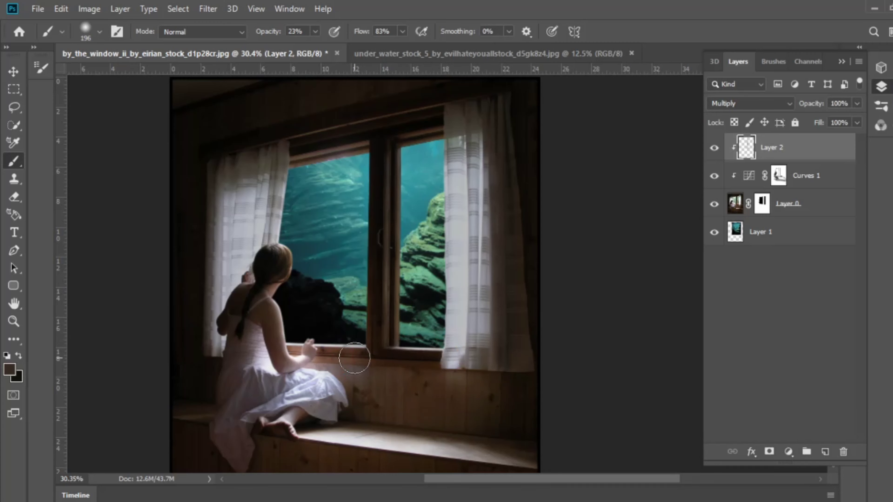
Paint soft brown shadow over the sill, top window frame, seat and left curtain top
mouse_move(305, 358)
left_mouse_down()
mouse_move(446, 358)
mouse_move(355, 365)
mouse_move(407, 362)
left_mouse_up()
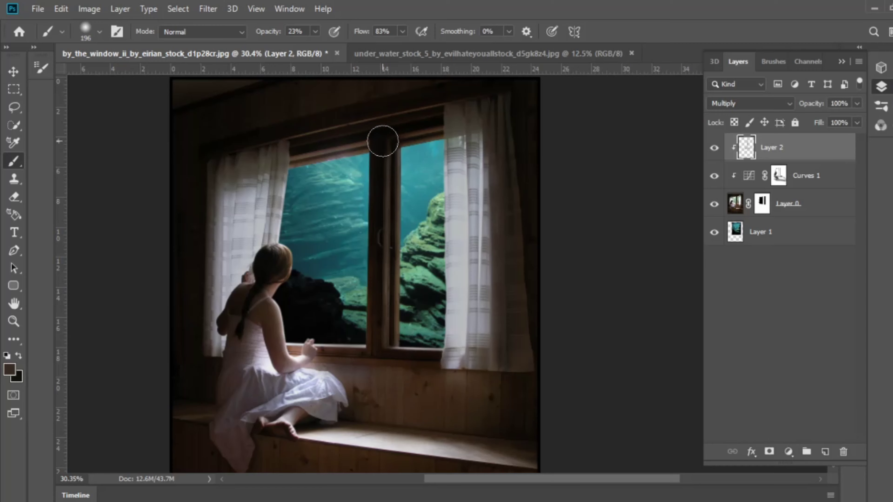
left_click_drag(383, 141, 329, 140)
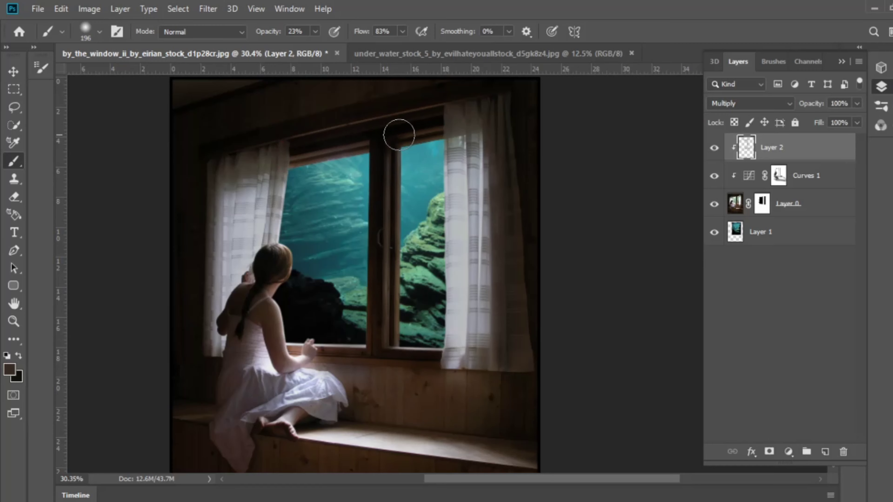
left_click_drag(373, 141, 450, 125)
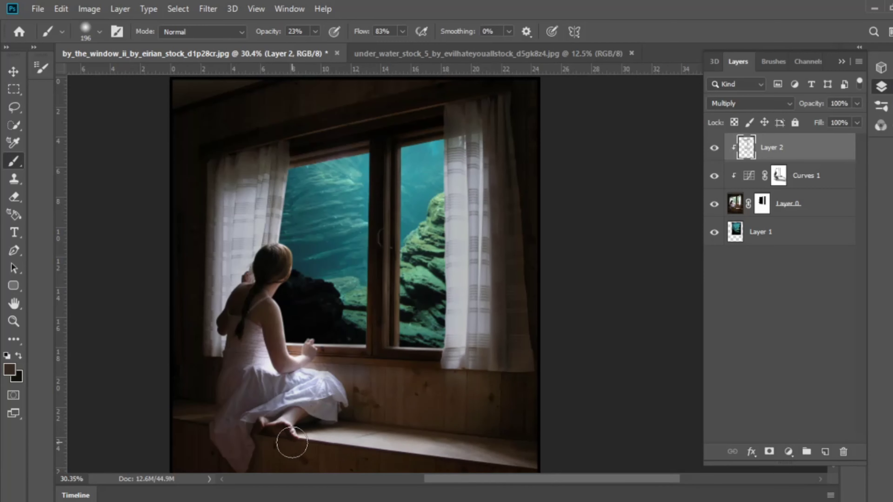
left_click(292, 440)
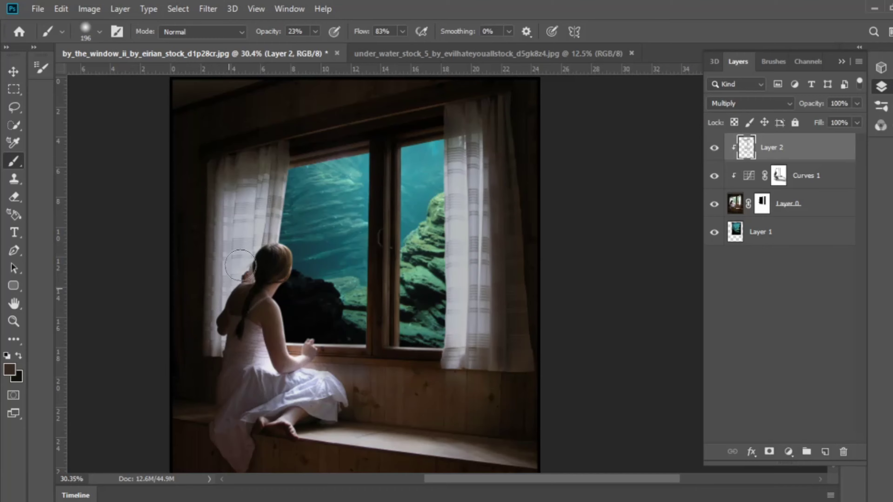
left_click(261, 145)
key("z")
left_click_drag(338, 360, 365, 366)
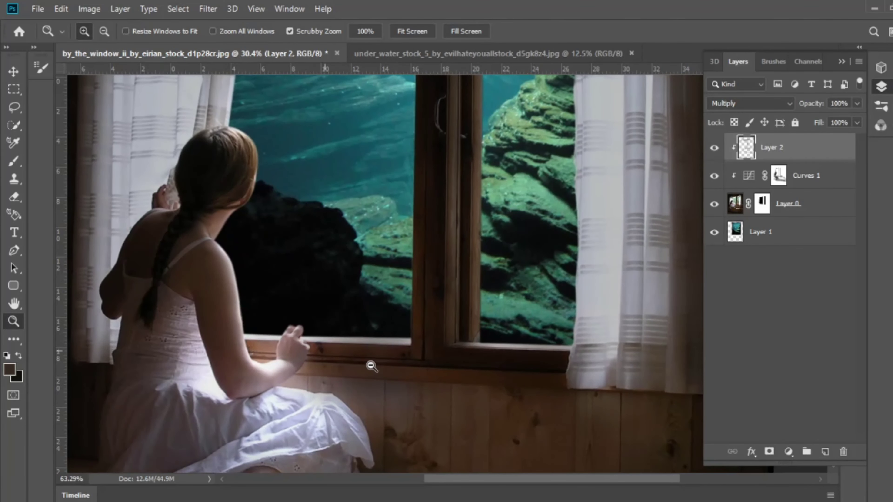
Erase the painted shadow from the girl's hand and the lower and upper right curtain
key("e")
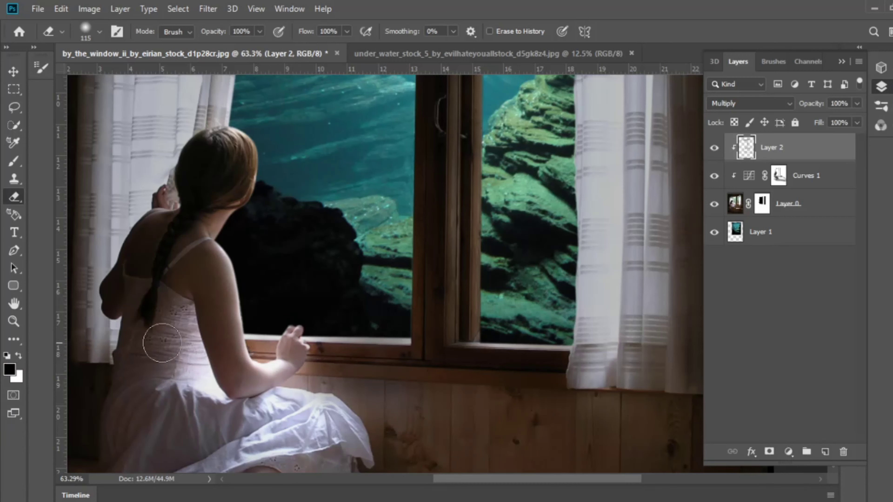
left_click(19, 355)
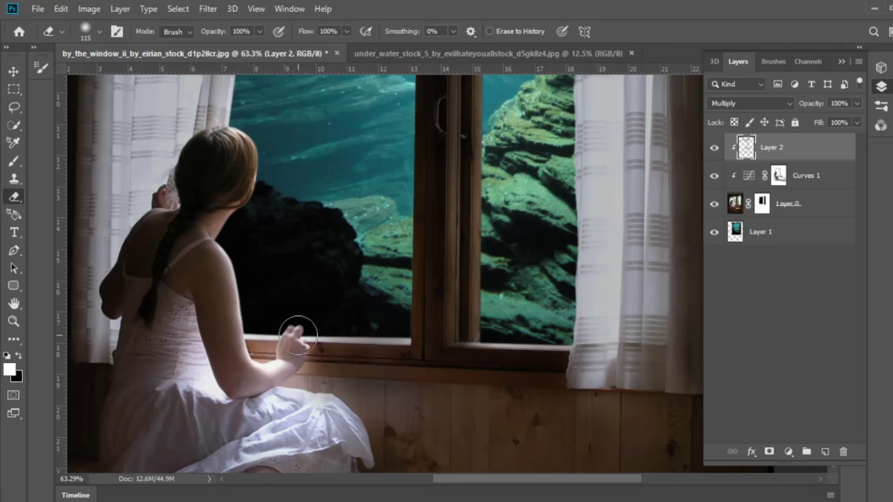
left_click(358, 355)
left_click_drag(605, 356, 583, 411)
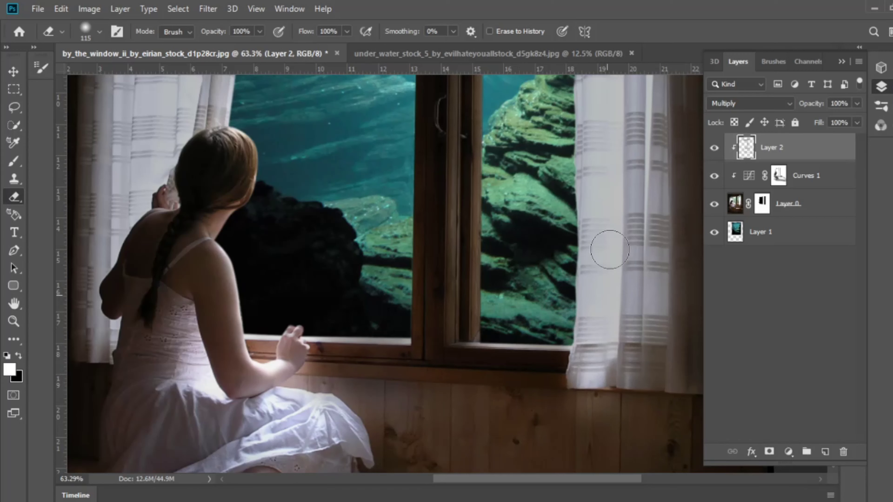
left_click(600, 127)
Zoom out to the whole image with the Eraser active and target the Curves 1 layer mask
left_click_drag(602, 161, 567, 357)
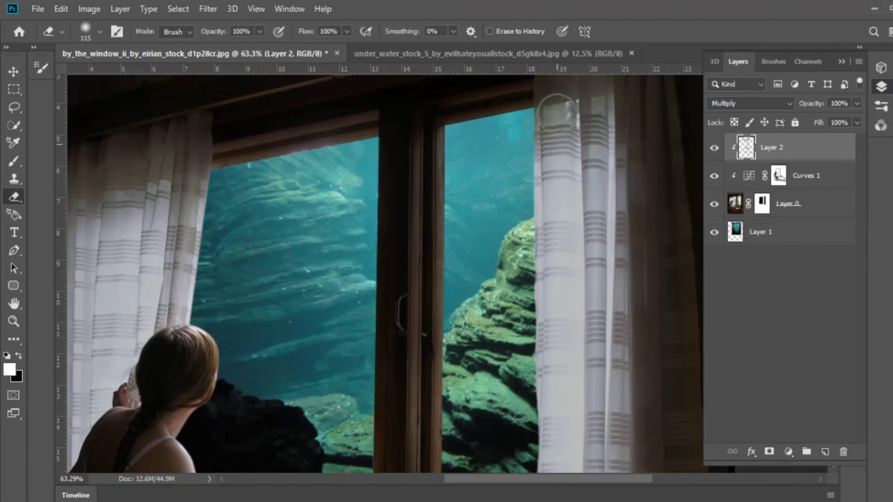
key("z")
mouse_move(418, 320)
left_mouse_down()
mouse_move(384, 370)
mouse_move(414, 278)
left_mouse_up()
key("e")
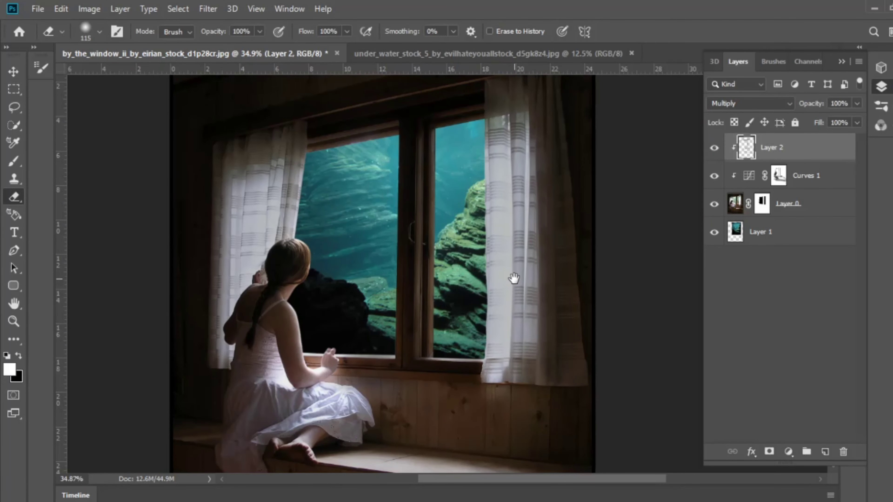
left_click(832, 177)
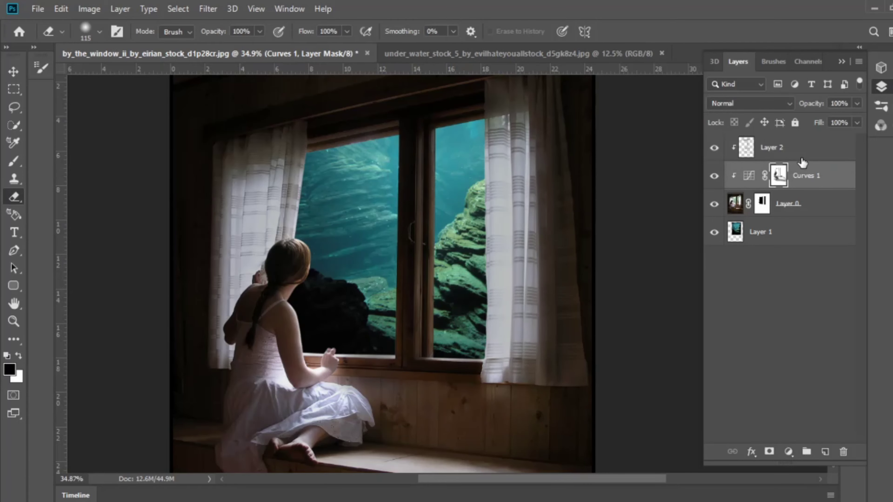
Open rain-stoppers and place it as Layer 3 between Layer 0 and Layer 1
left_click(808, 154)
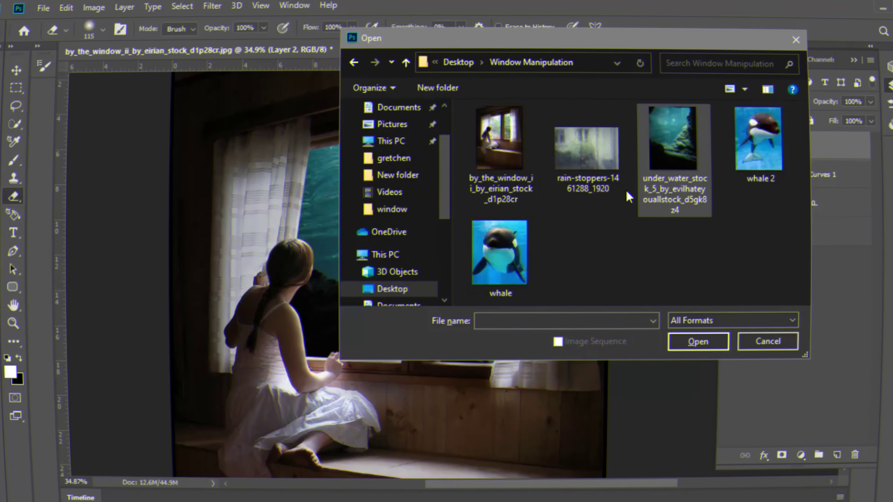
left_click(591, 163)
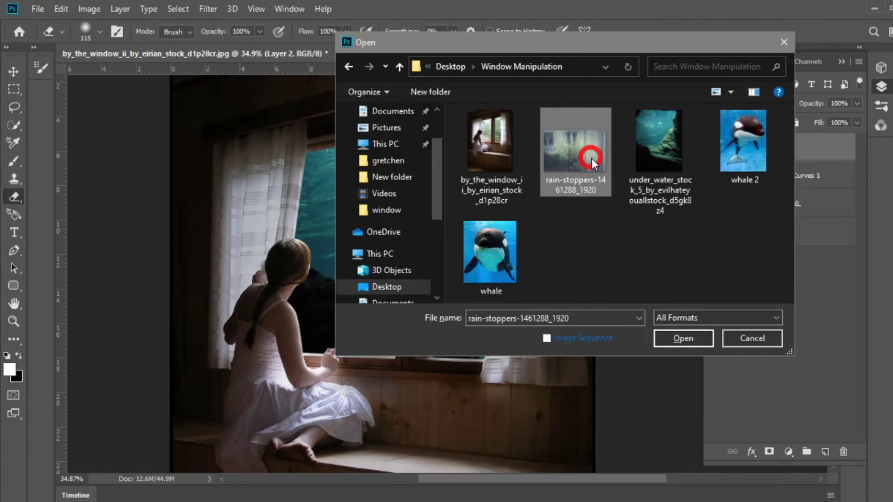
left_click(686, 339)
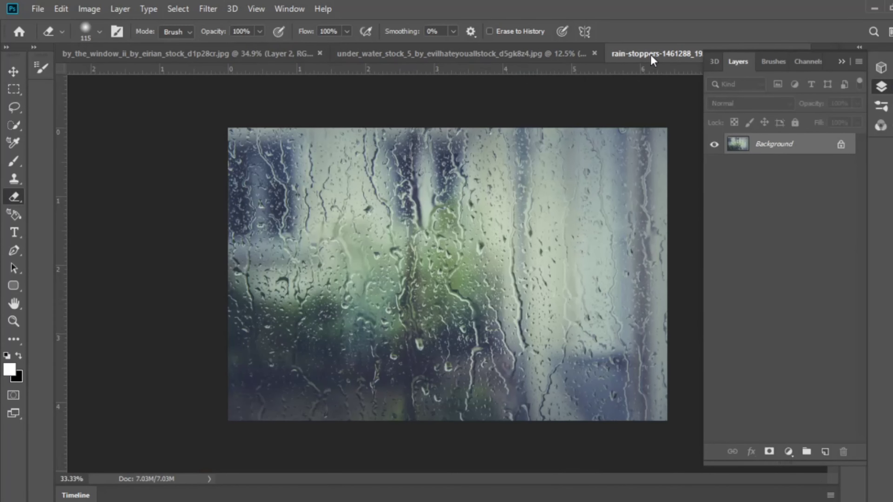
key("v")
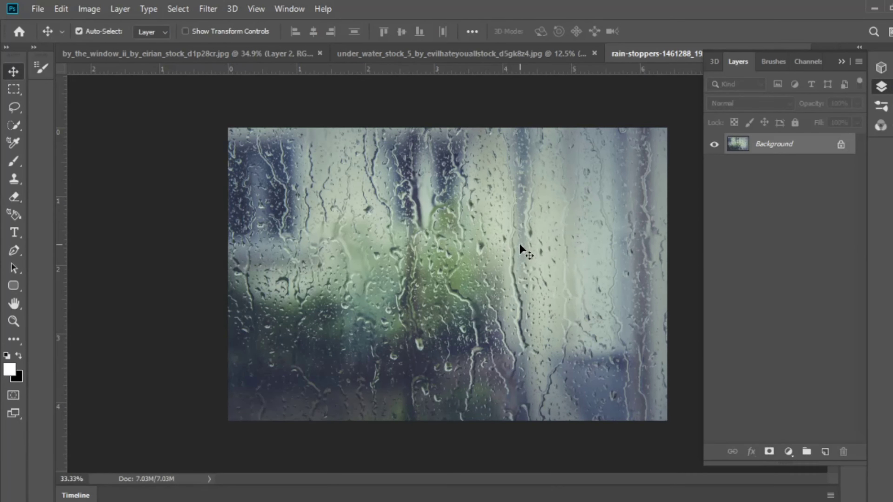
mouse_move(507, 248)
left_mouse_down()
mouse_move(400, 222)
mouse_move(424, 229)
mouse_move(454, 274)
left_mouse_up()
mouse_move(814, 155)
left_mouse_down()
mouse_move(811, 249)
mouse_move(723, 242)
left_mouse_up()
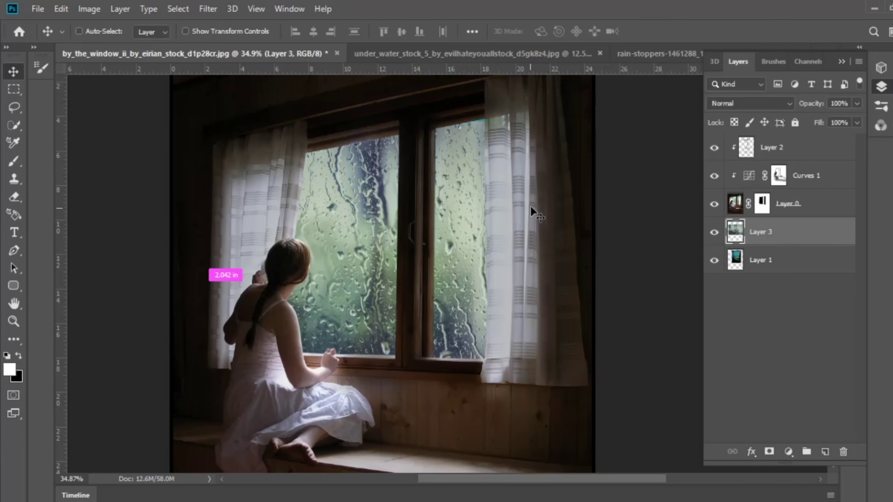
Shrink the rain layer, move it up over the window, and set it to Soft Light
key("ctrl+t")
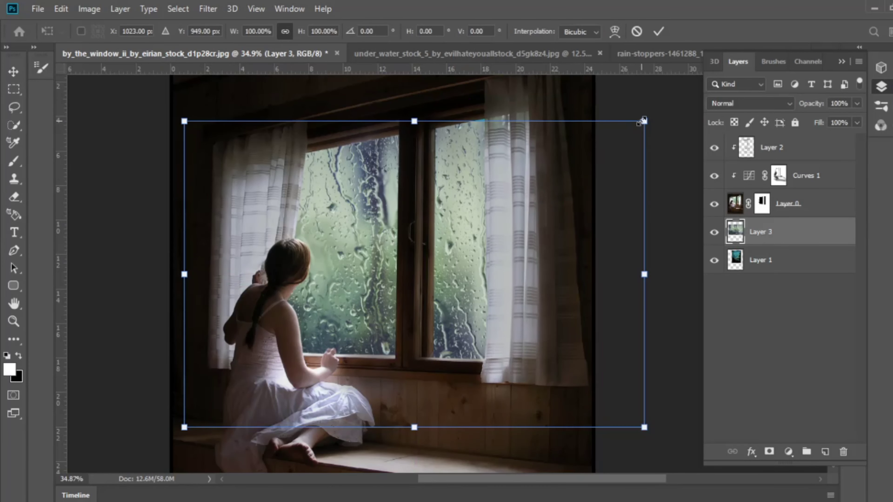
left_click_drag(644, 121, 579, 164)
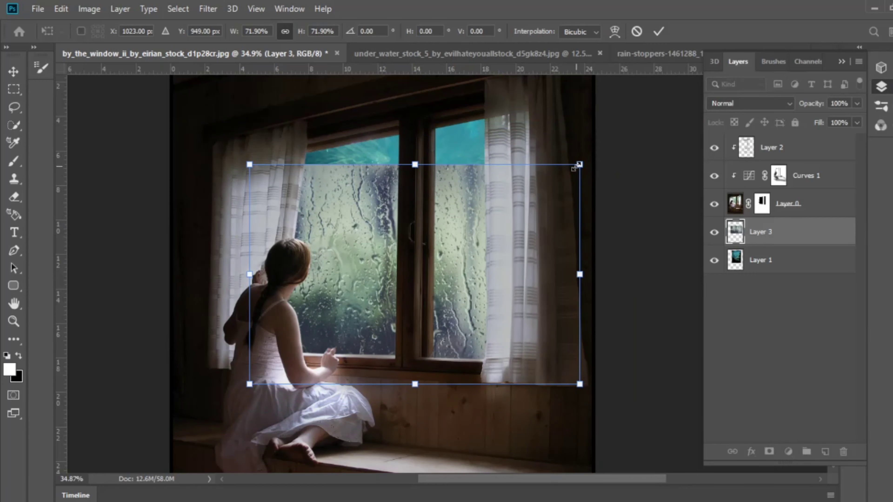
key("Return")
left_click_drag(448, 207, 448, 179)
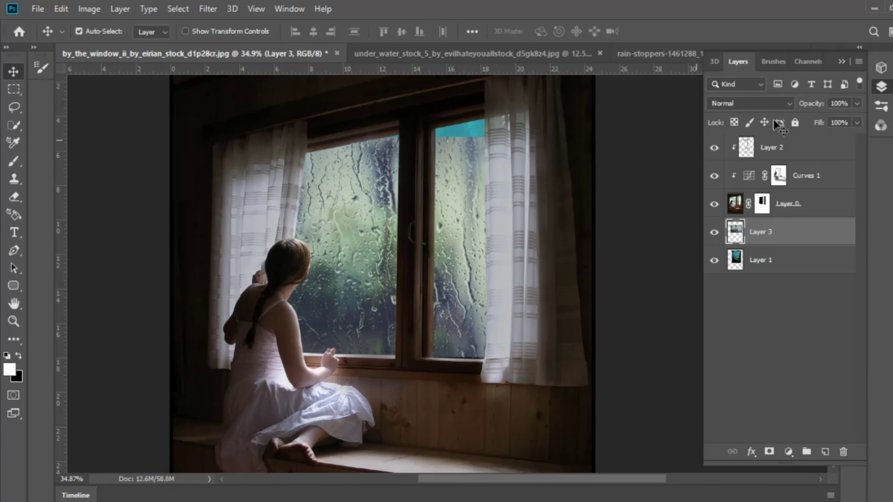
left_click(777, 104)
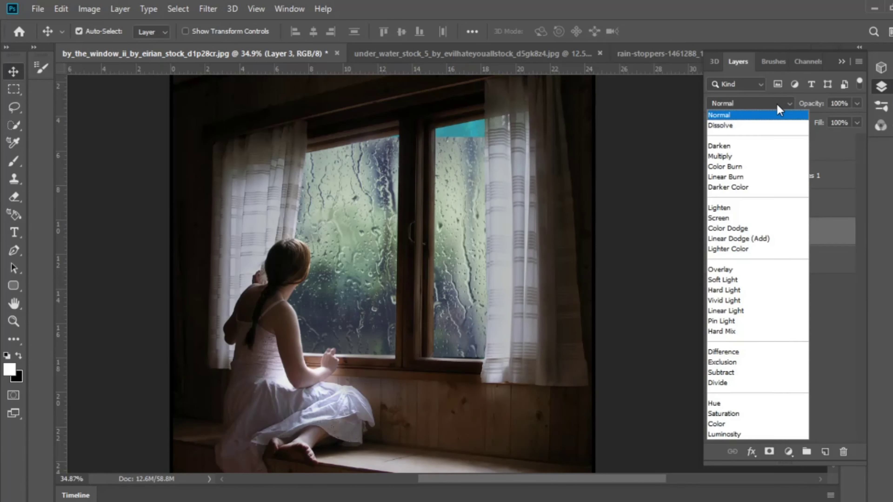
left_click(737, 281)
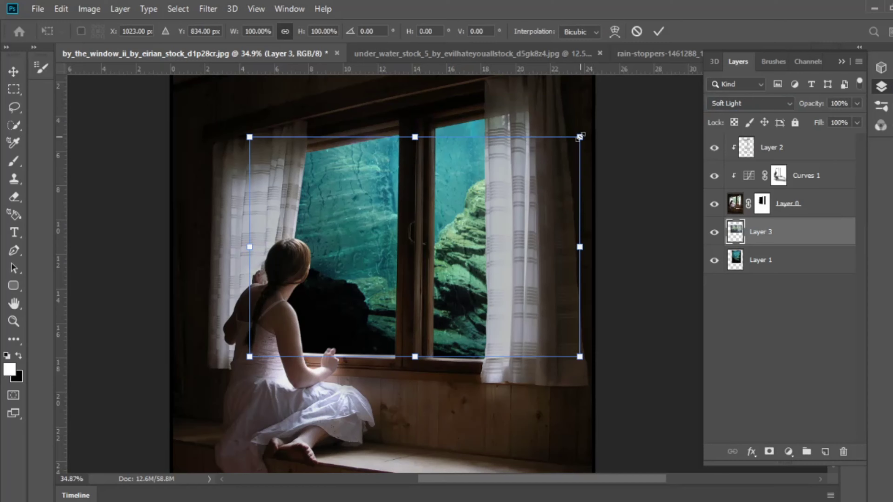
Scale the rain layer to about 77%, tilt it -2.5°, and duplicate it as Layer 3 copy
left_click_drag(578, 139, 544, 156)
left_click_drag(458, 210, 452, 167)
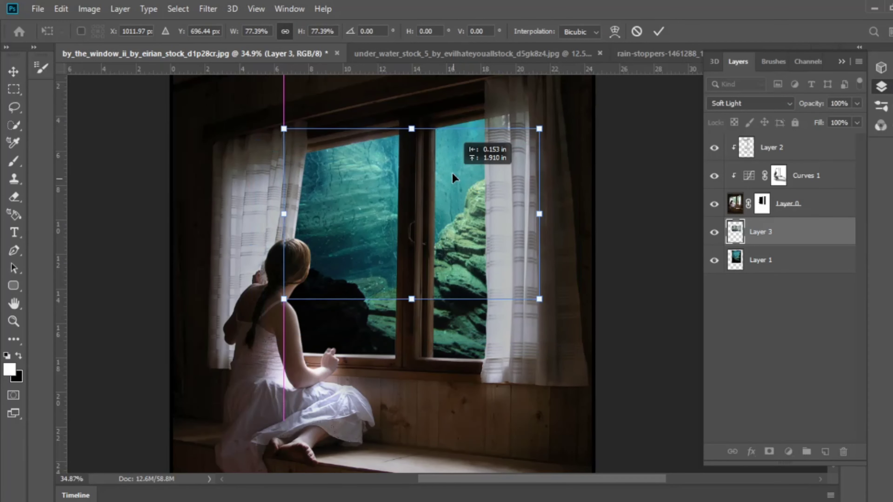
left_click_drag(568, 125, 565, 119)
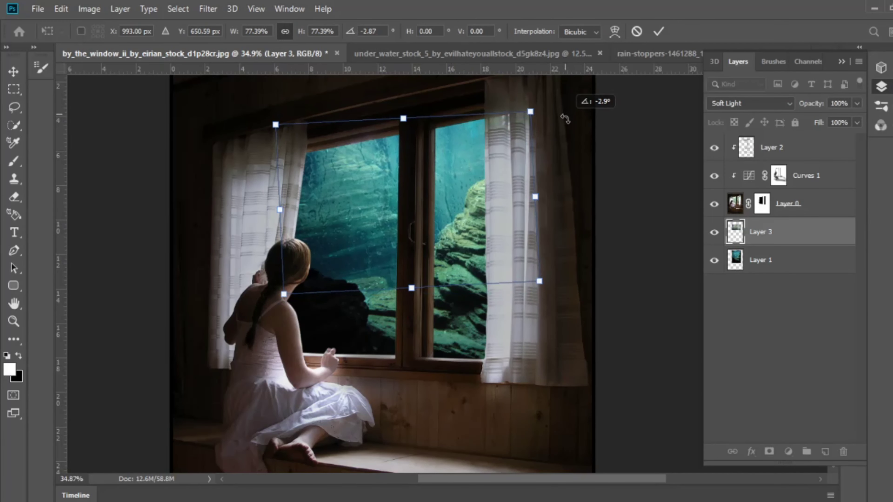
left_click_drag(452, 152, 460, 350)
key("Return")
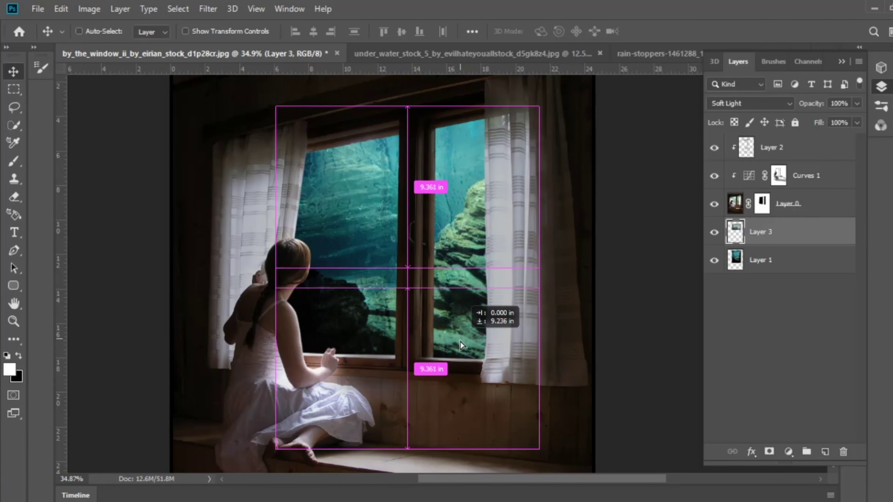
mouse_move(459, 351)
left_mouse_down()
mouse_move(466, 310)
mouse_move(460, 312)
left_mouse_up()
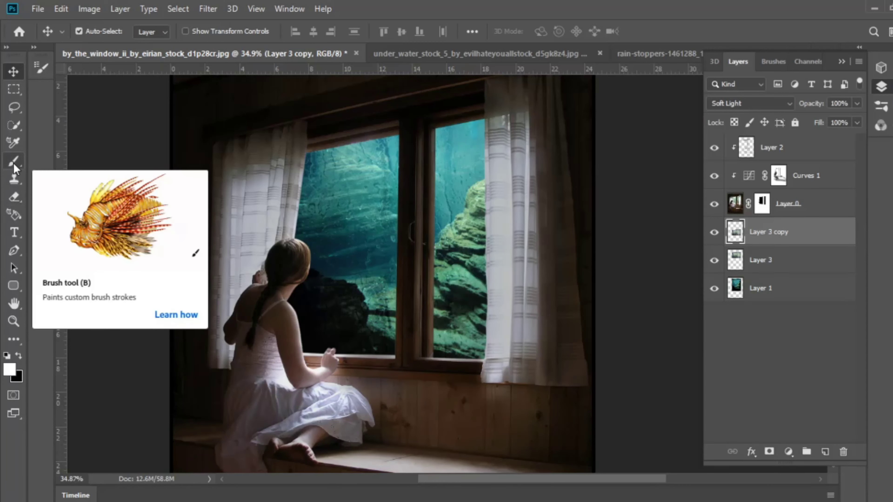
Erase rain texture over the rock beside the girl on Layer 3 copy
left_click(14, 197)
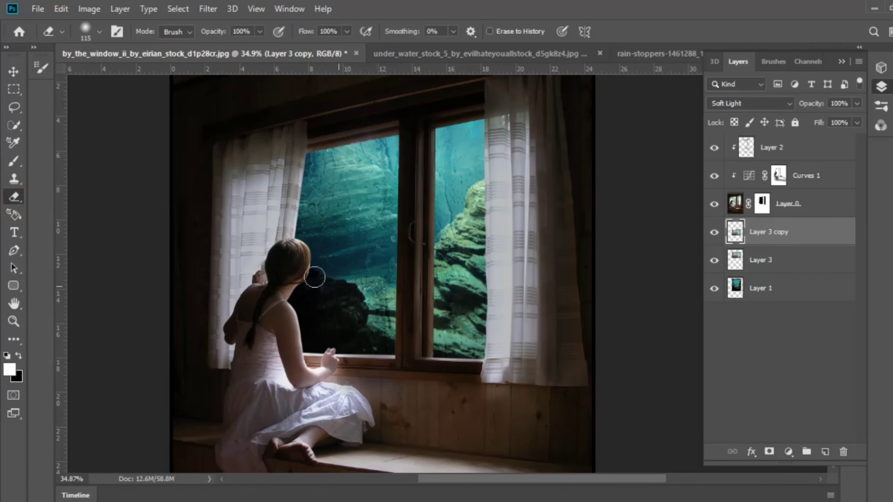
left_click_drag(341, 279, 360, 275)
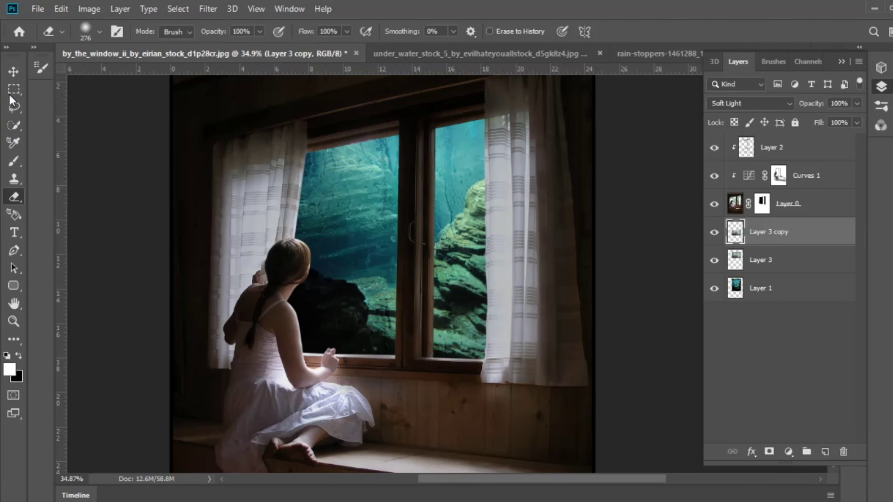
left_click(13, 71)
key("z")
left_click_drag(429, 319, 481, 334)
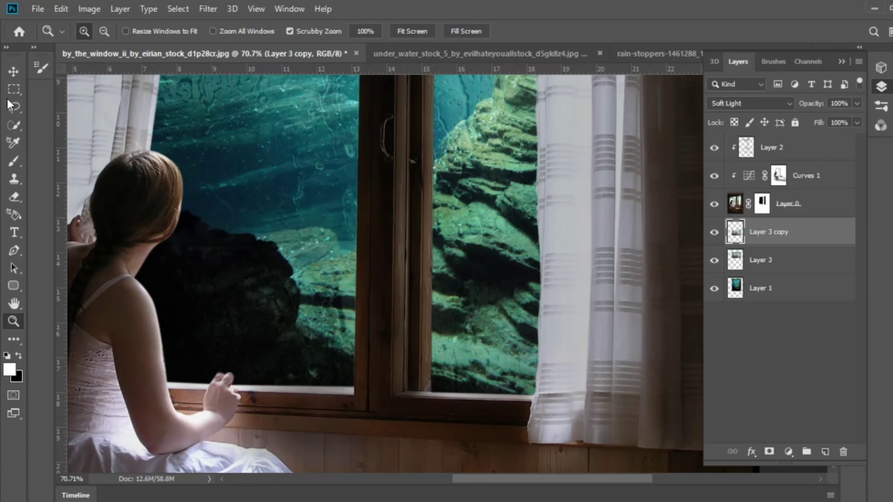
On Layer 3, erase rain over the left and right pane rocks and reposition the layer
left_click(14, 72)
left_click(790, 266)
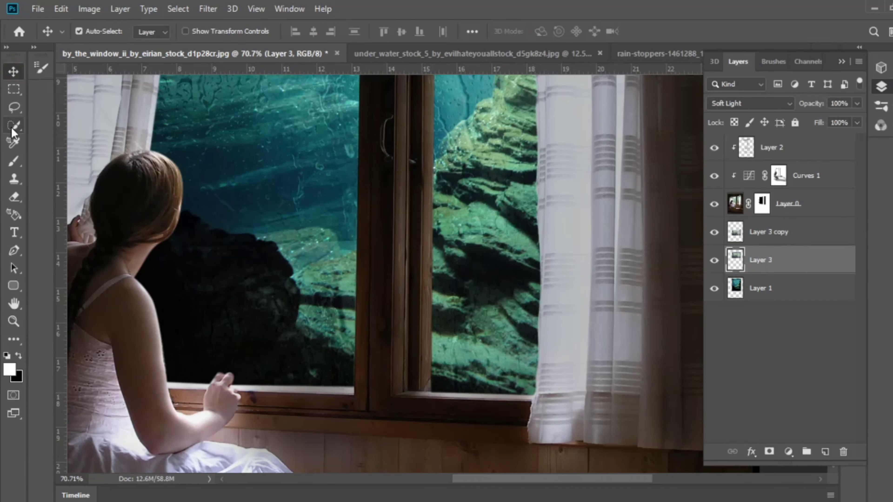
left_click(13, 197)
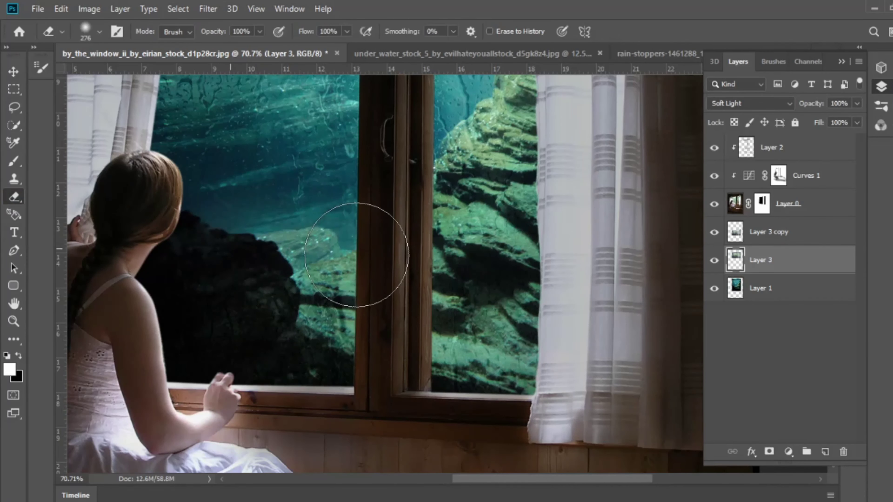
left_click(393, 261)
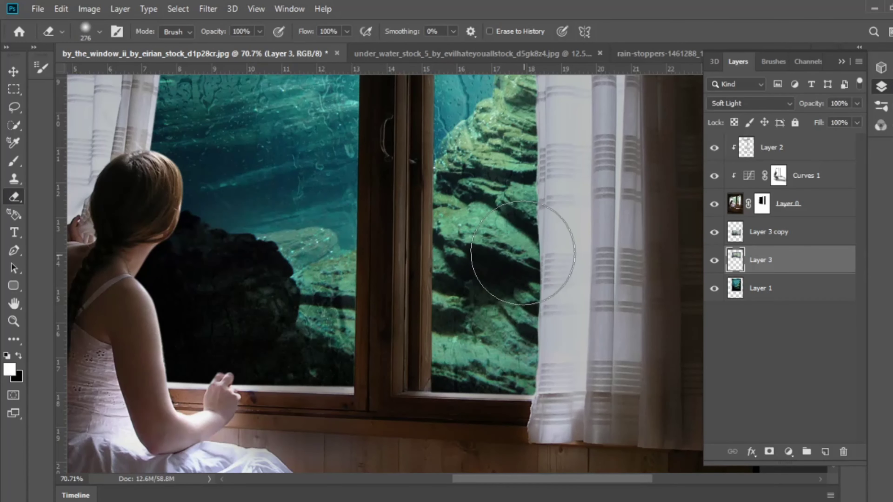
left_click(513, 243)
key("v")
mouse_move(508, 254)
left_mouse_down()
mouse_move(445, 281)
mouse_move(457, 252)
left_mouse_up()
key("z")
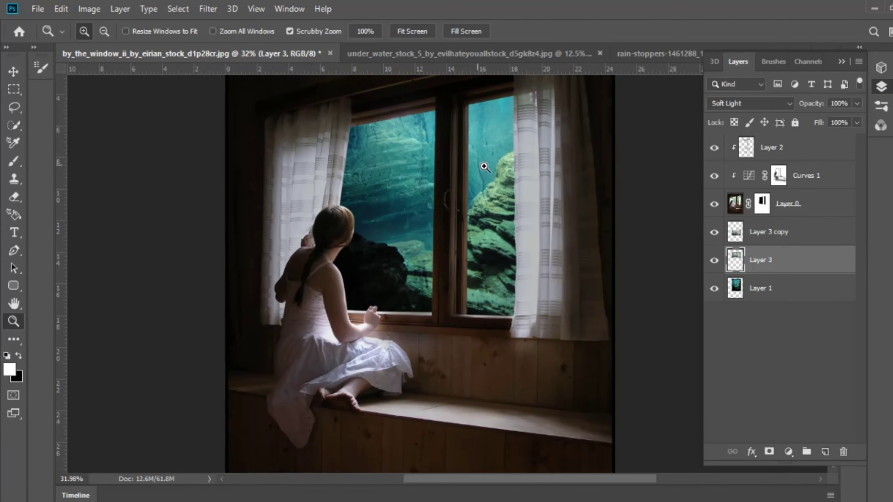
Open whale.jpg, select the orca with Select Subject, and copy it to Layer 1
key("v")
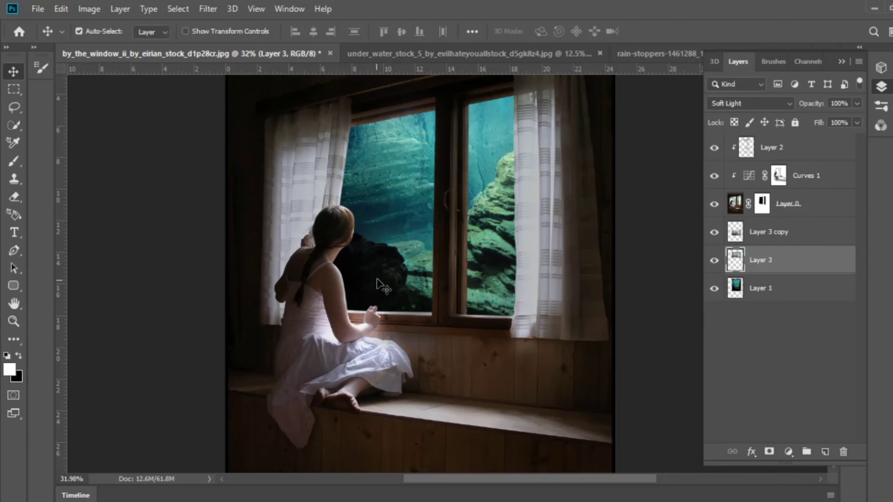
key("ctrl+o")
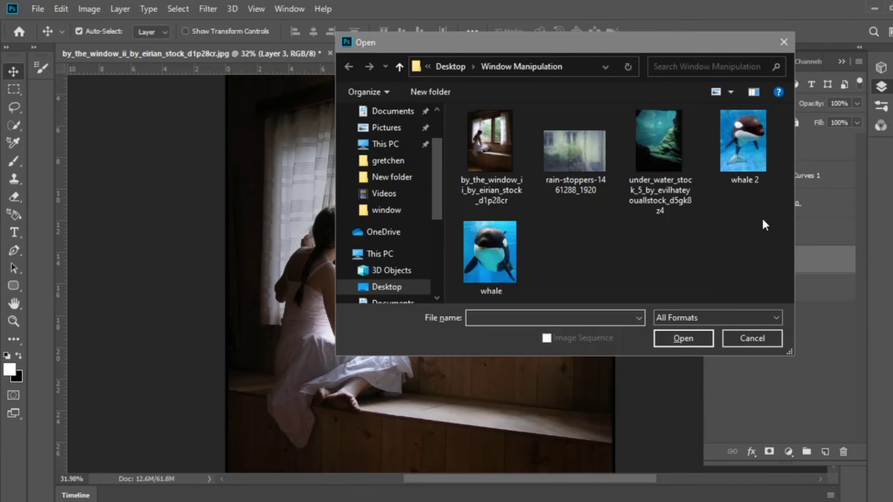
left_click(493, 253)
left_click(682, 339)
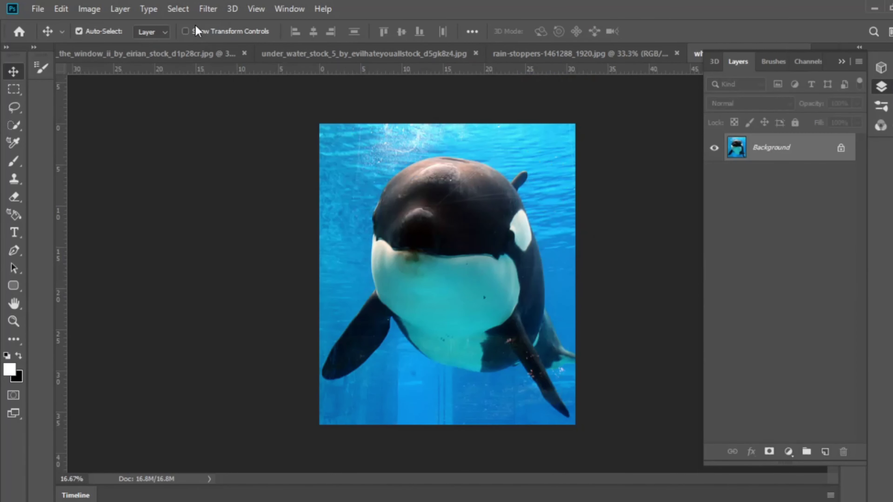
left_click(178, 9)
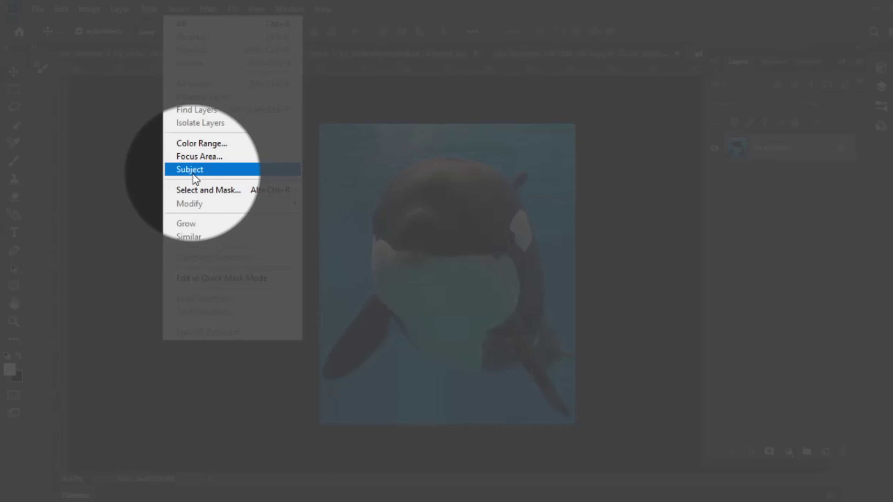
left_click(193, 172)
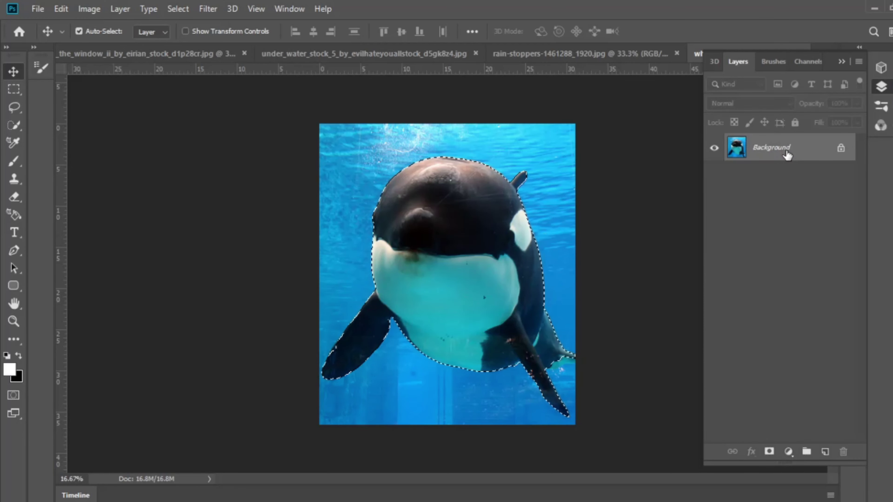
key("ctrl+j")
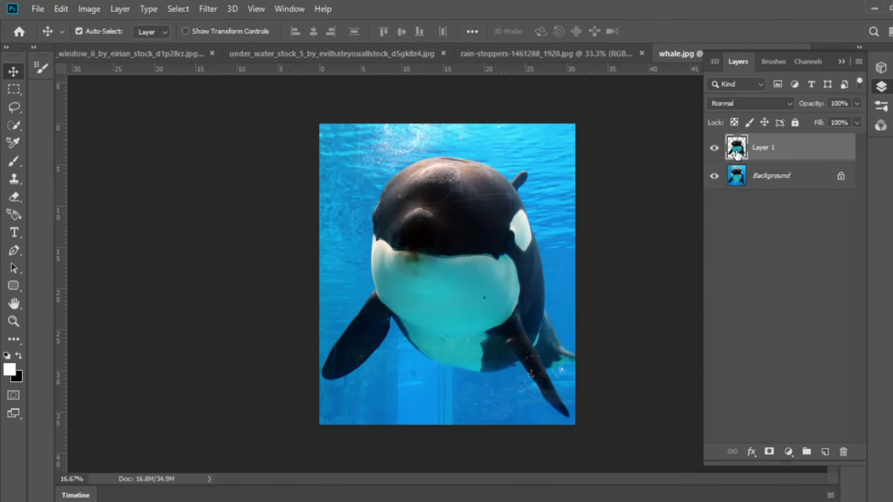
Drag the orca layer into the window scene and place it beneath Layer 3
mouse_move(736, 154)
left_mouse_down()
mouse_move(219, 112)
mouse_move(425, 210)
left_mouse_up()
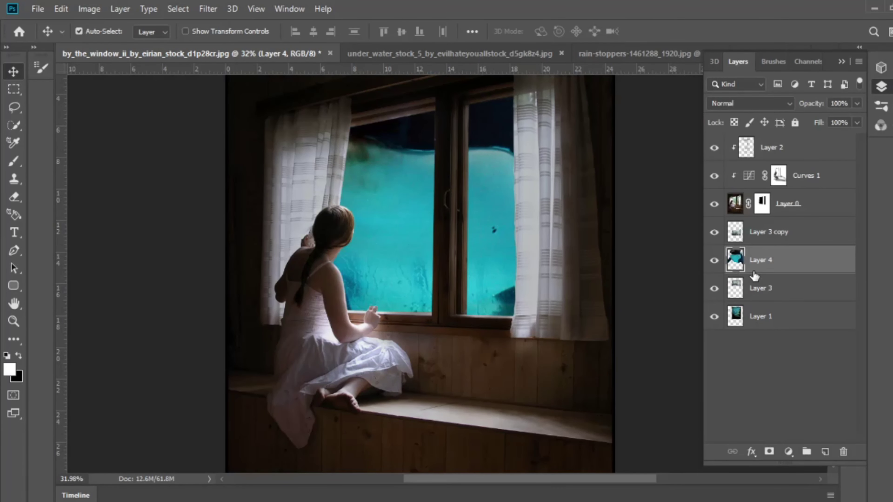
left_click_drag(754, 276, 777, 294)
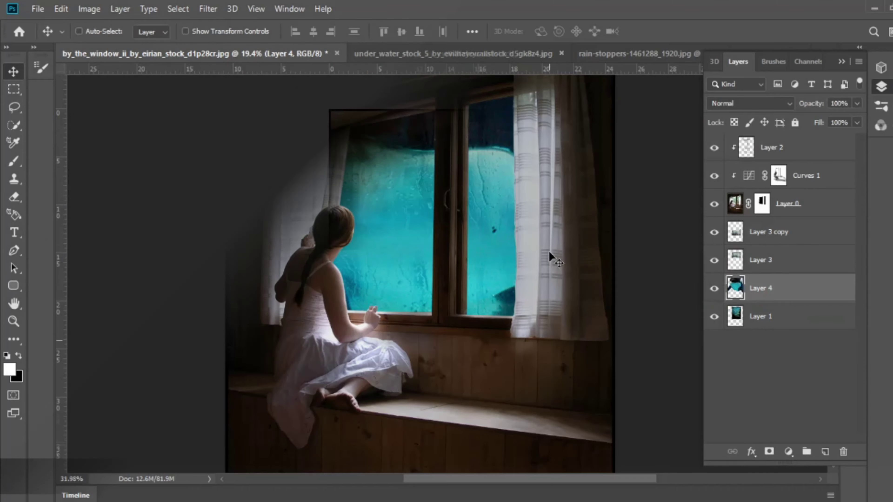
key("ctrl+t")
key("ctrl+0")
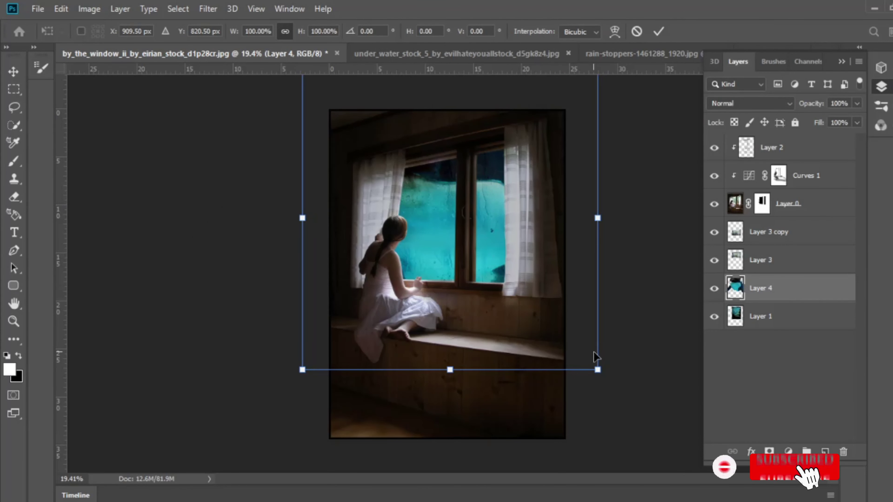
Scale the orca to 33.24% behind the window and duplicate it as Layer 4 copy
left_click_drag(597, 369, 484, 269)
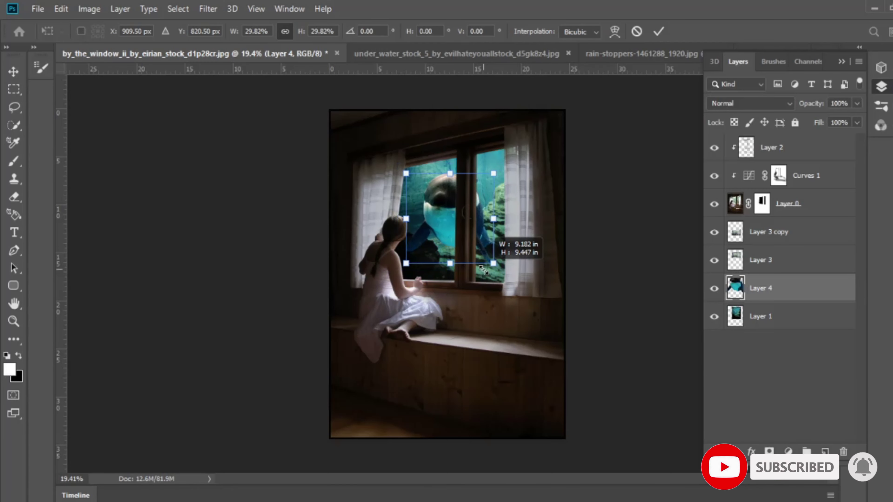
left_click_drag(484, 269, 489, 275)
mouse_move(489, 202)
left_mouse_down()
mouse_move(499, 189)
mouse_move(519, 191)
left_mouse_up()
key("Return")
key("z")
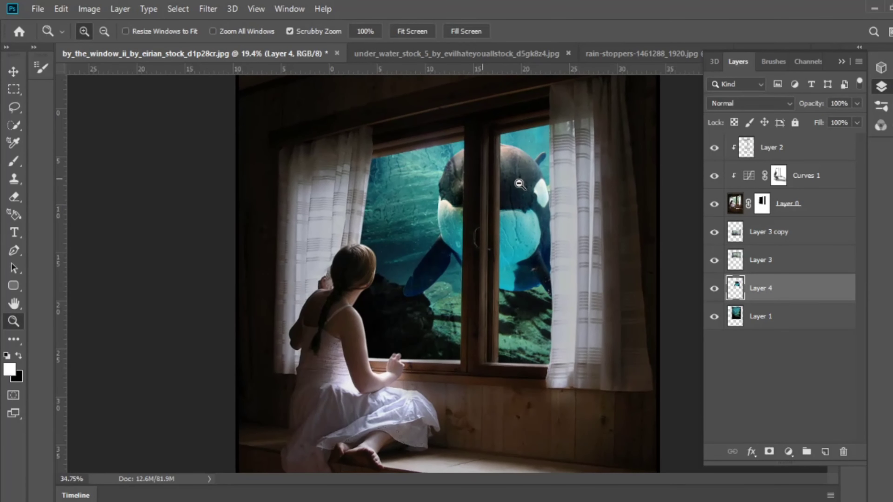
key("v")
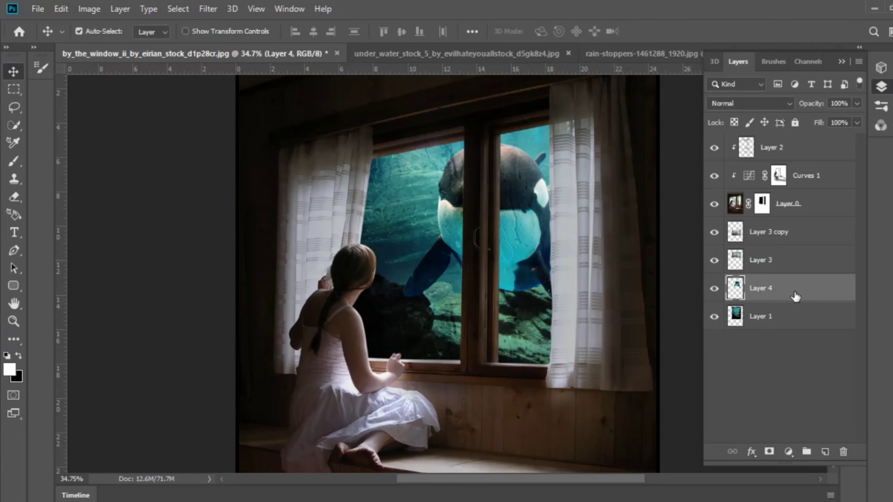
key("ctrl+j")
Flip Layer 4's orca horizontally, shrink it to 26.45%, and tilt it about 25° in the left pane
left_click(776, 320)
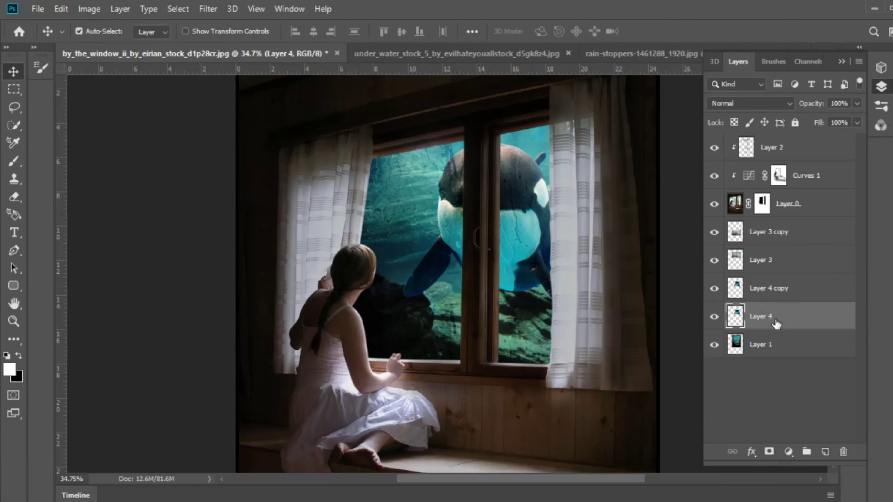
key("ctrl+t")
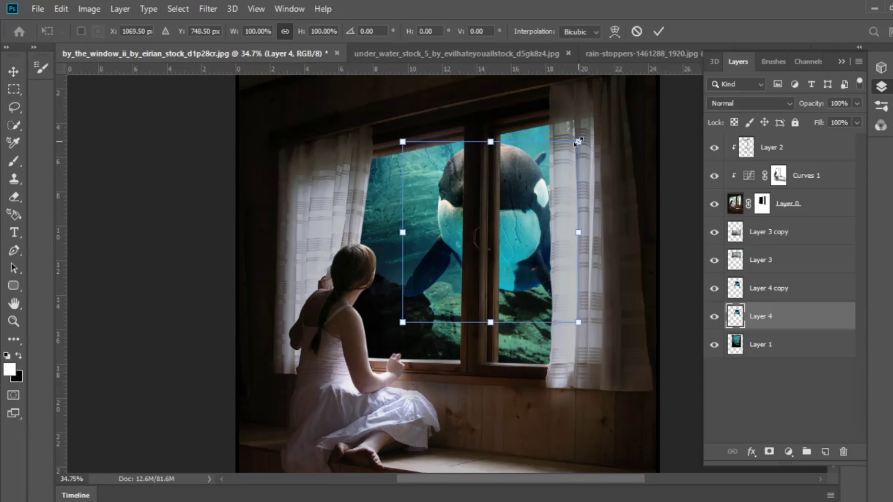
left_click_drag(578, 141, 492, 230)
mouse_move(451, 254)
left_mouse_down()
mouse_move(438, 204)
mouse_move(415, 190)
left_mouse_up()
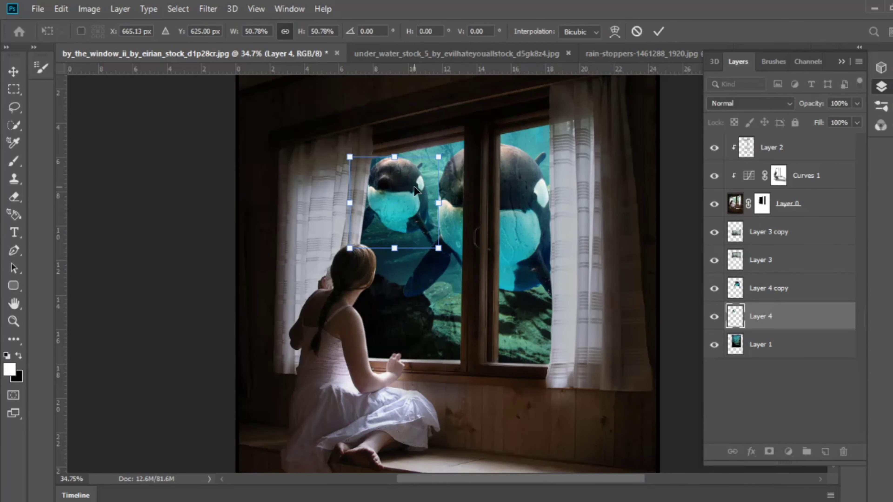
right_click(415, 190)
left_click(452, 361)
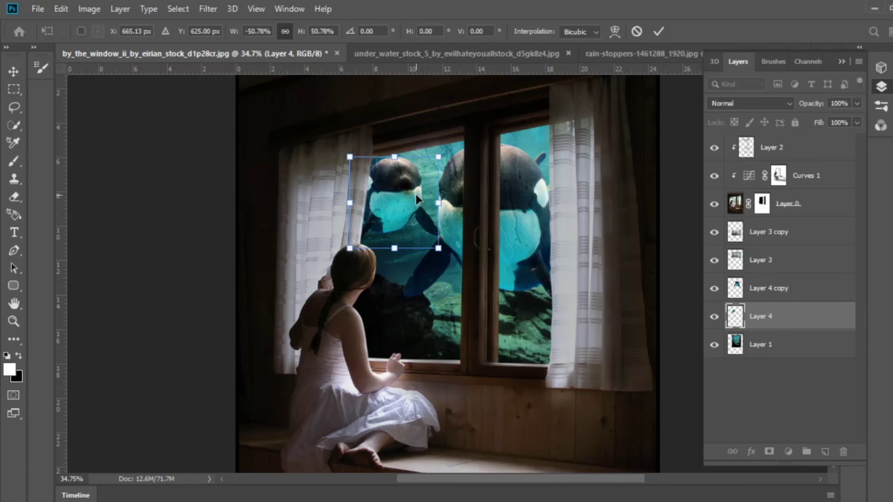
left_click_drag(437, 156, 418, 186)
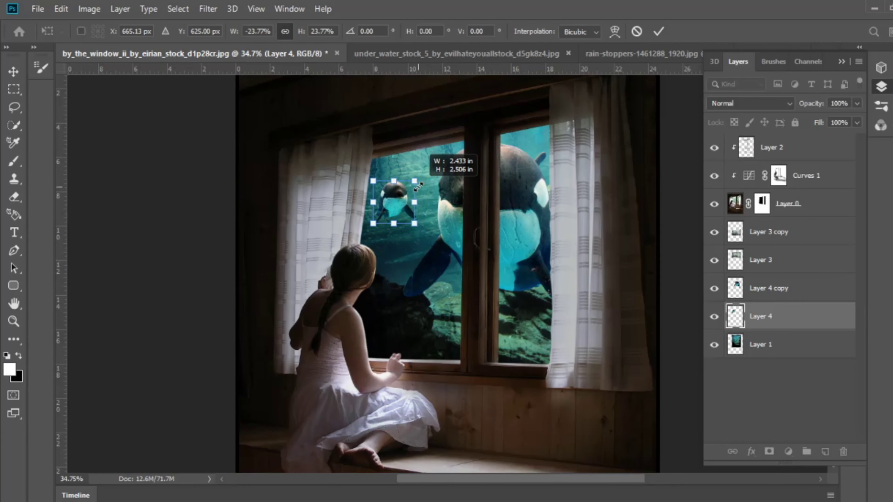
mouse_move(403, 193)
left_mouse_down()
mouse_move(402, 201)
mouse_move(417, 187)
left_mouse_up()
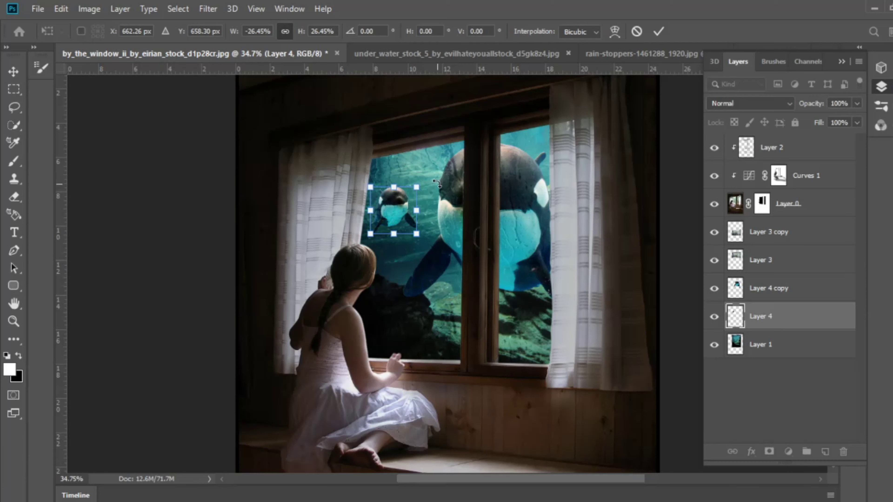
left_click_drag(432, 179, 438, 192)
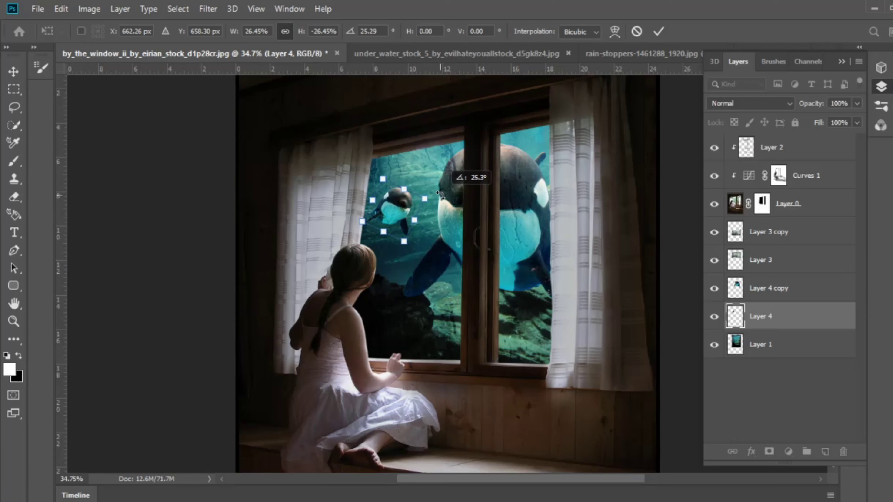
key("Return")
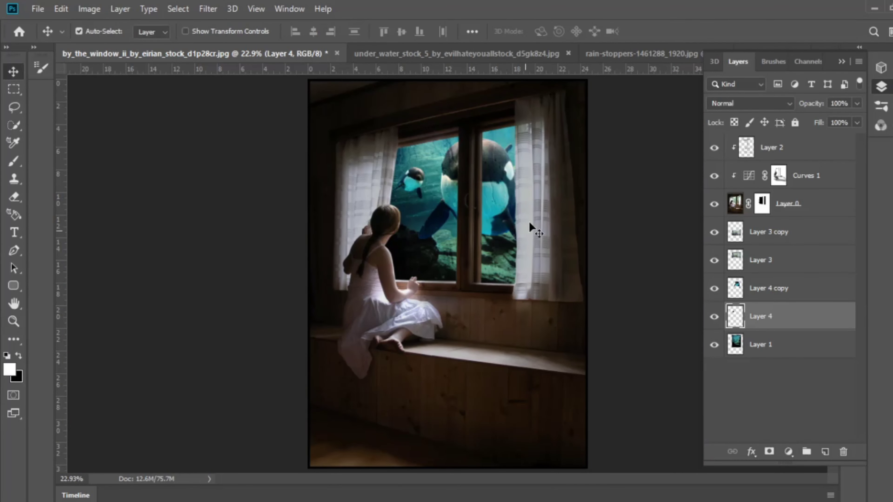
Add Layer 5 above Layer 2, fill it with 50% gray, clip it, and set Overlay blending
left_click(824, 148)
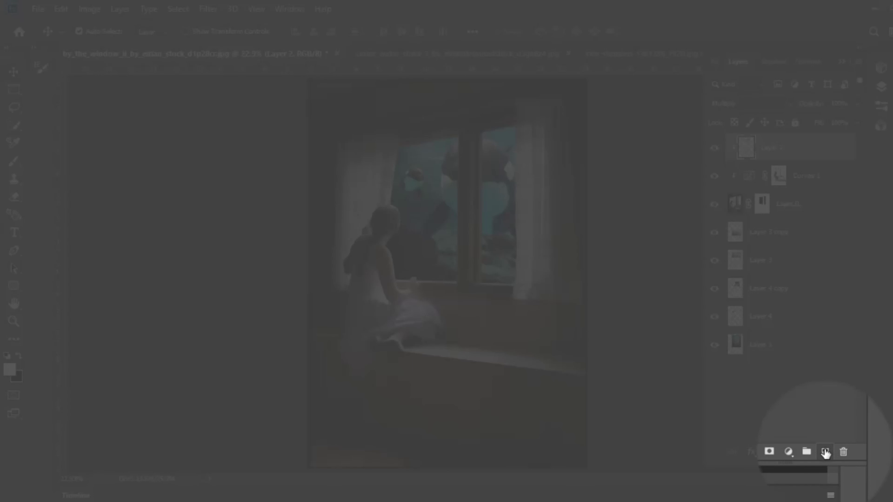
left_click(825, 452)
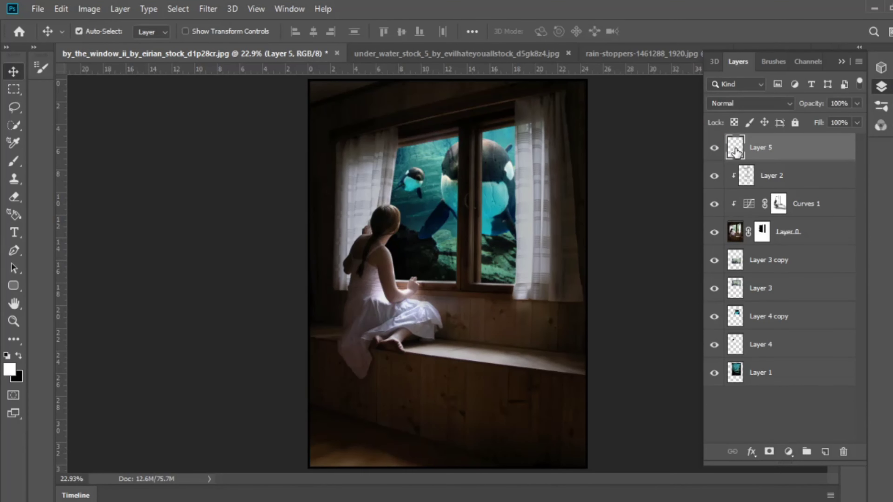
key("shift+F5")
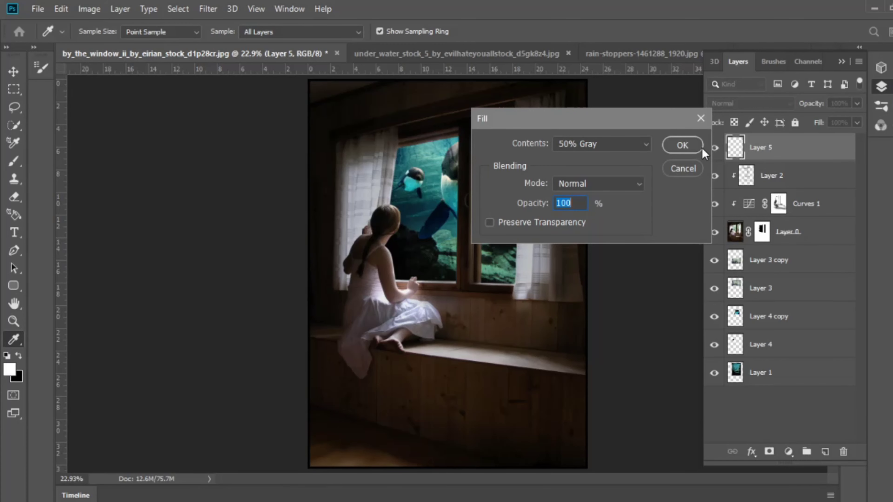
left_click(685, 145)
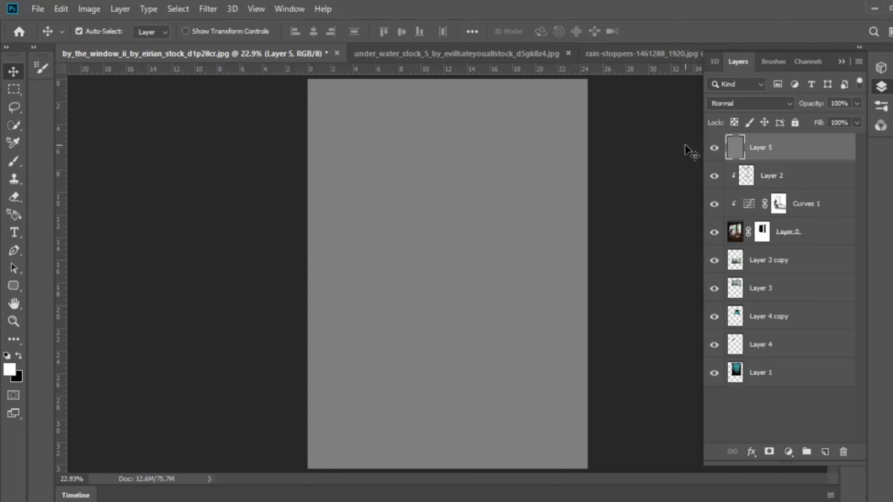
left_click(774, 163, "alt")
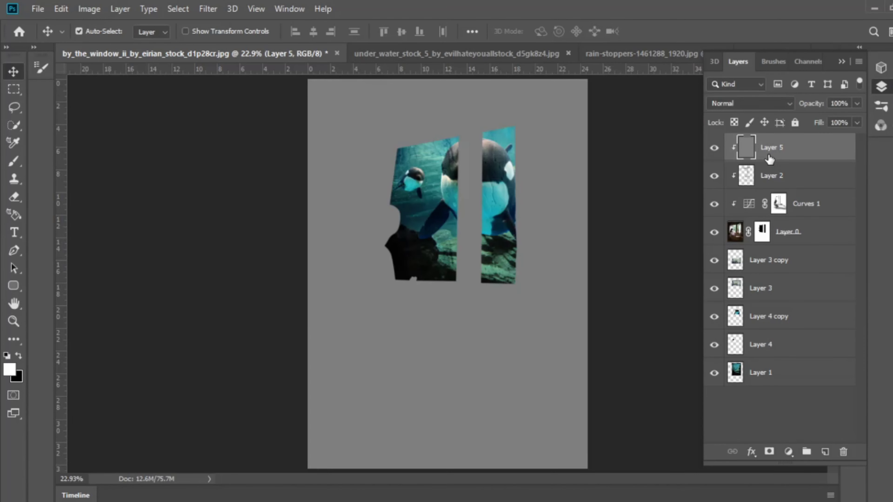
left_click(758, 104)
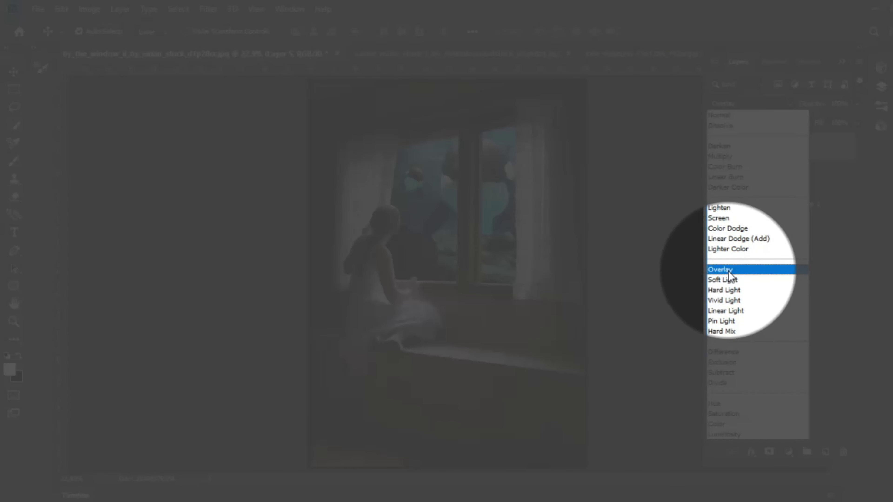
left_click(727, 271)
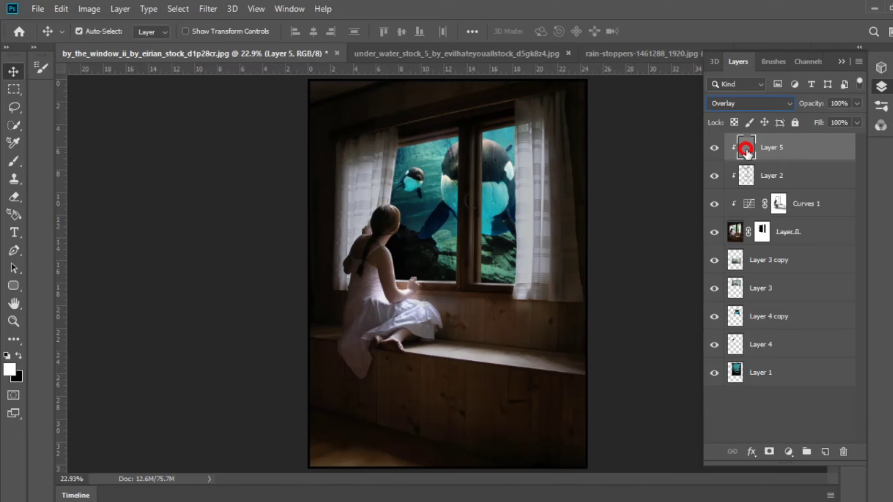
Brush the curtains, right wall and top edges on Layer 5 with a 650-pixel soft brush
left_click(11, 166)
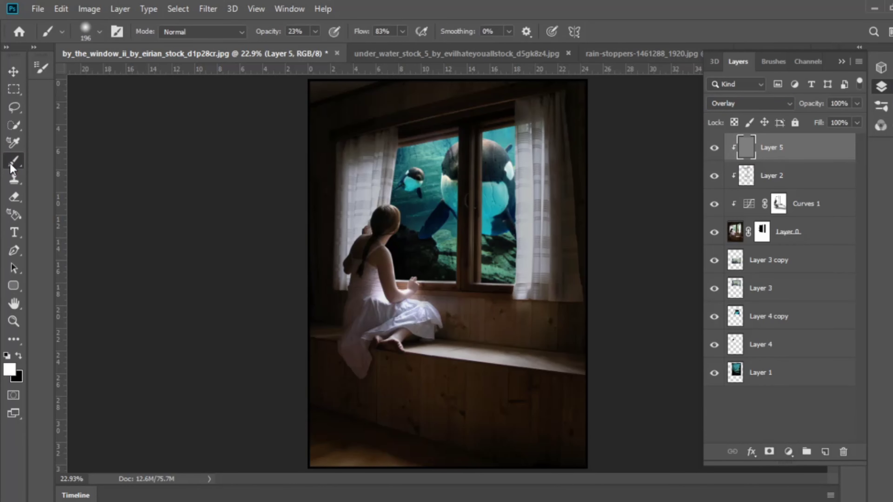
left_click_drag(432, 159, 463, 168)
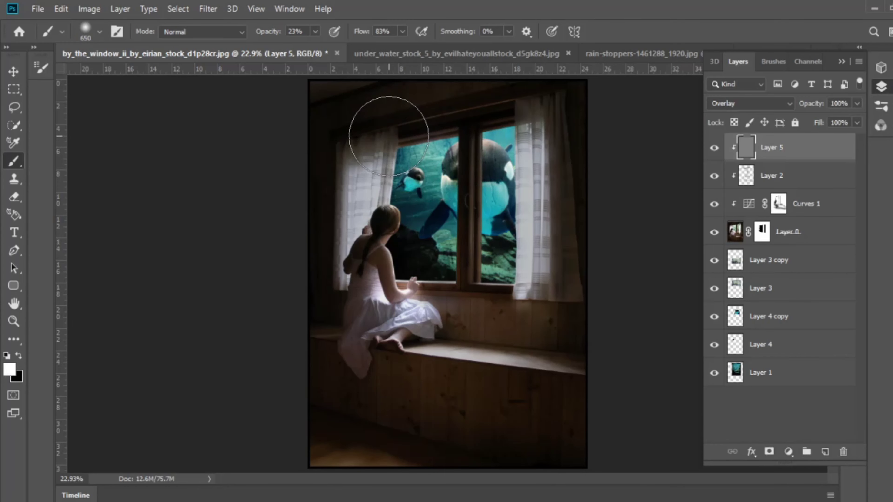
mouse_move(352, 197)
left_mouse_down()
mouse_move(348, 412)
mouse_move(554, 453)
left_mouse_up()
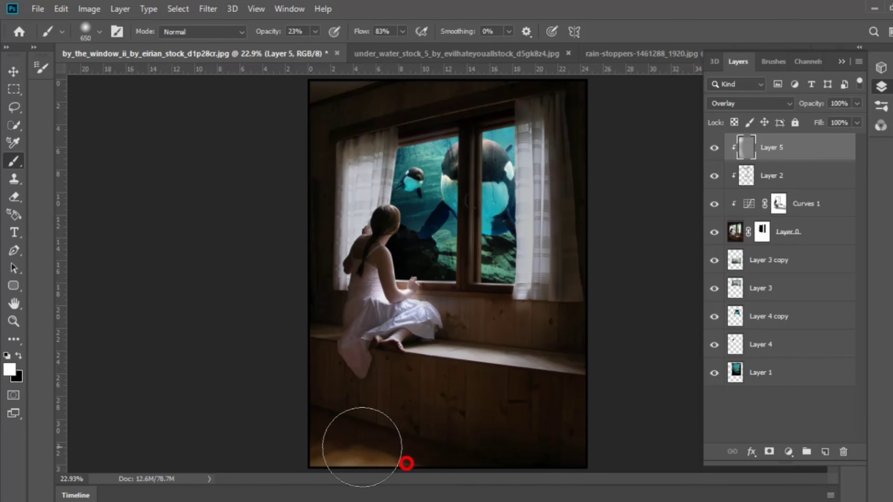
left_click_drag(608, 359, 586, 197)
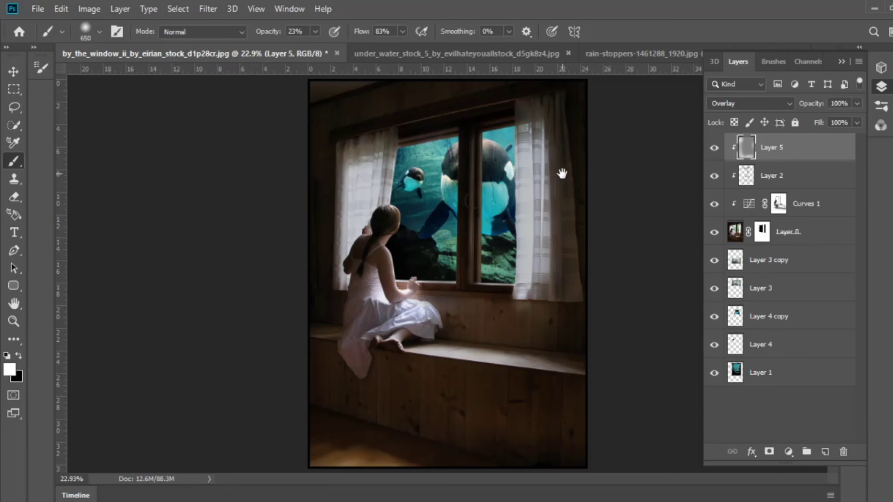
key("ctrl+plus")
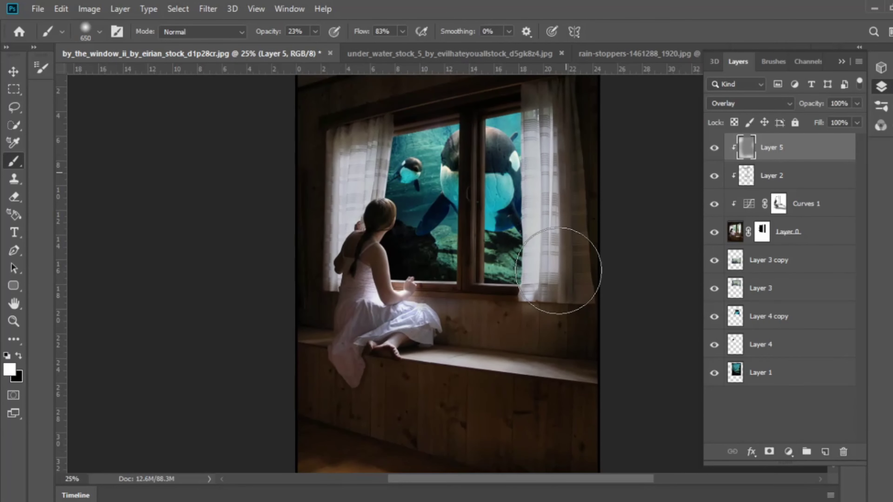
key("ctrl+plus")
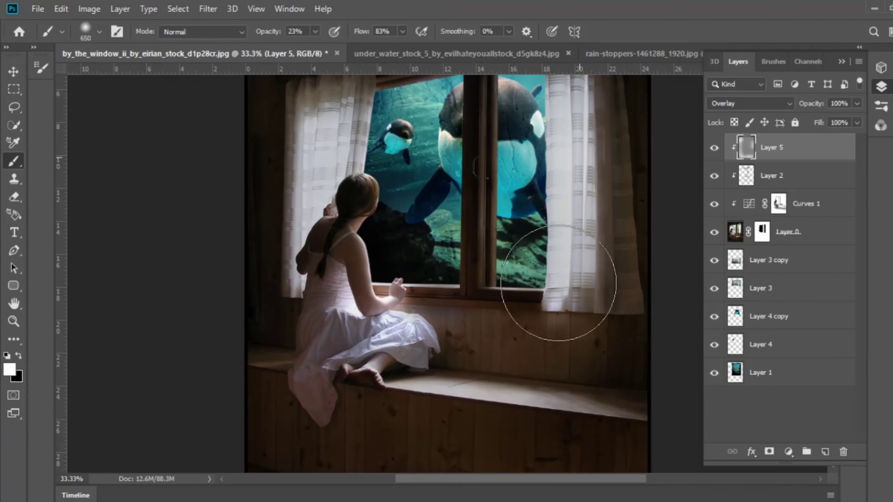
key("v")
mouse_move(598, 152)
left_mouse_down()
mouse_move(587, 293)
mouse_move(585, 285)
left_mouse_up()
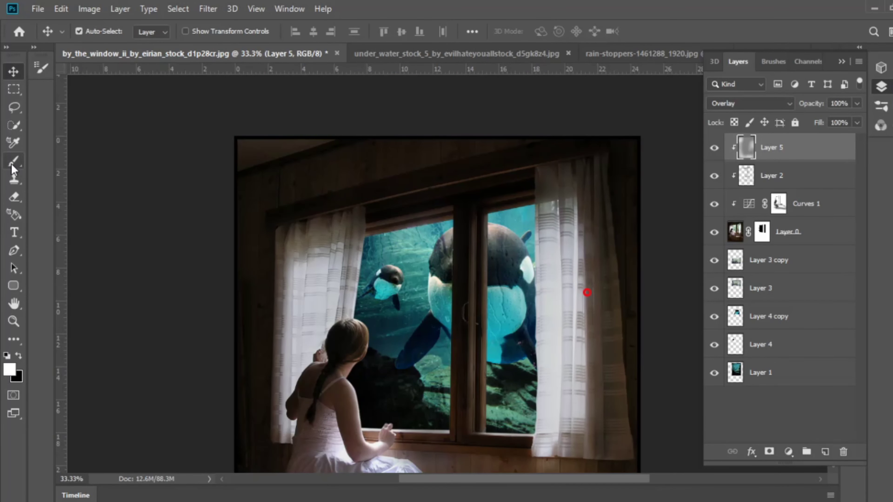
left_click(13, 162)
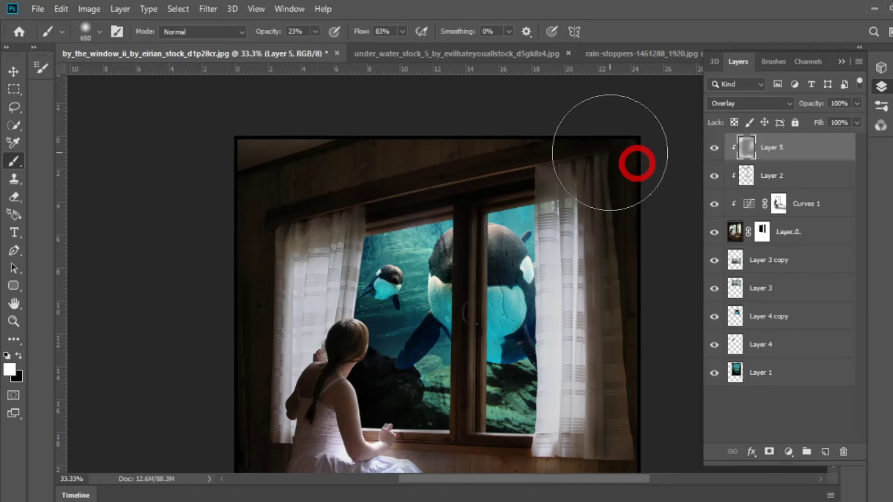
left_click_drag(610, 152, 634, 259)
mouse_move(369, 116)
left_mouse_down()
mouse_move(295, 161)
mouse_move(238, 369)
mouse_move(630, 162)
left_mouse_up()
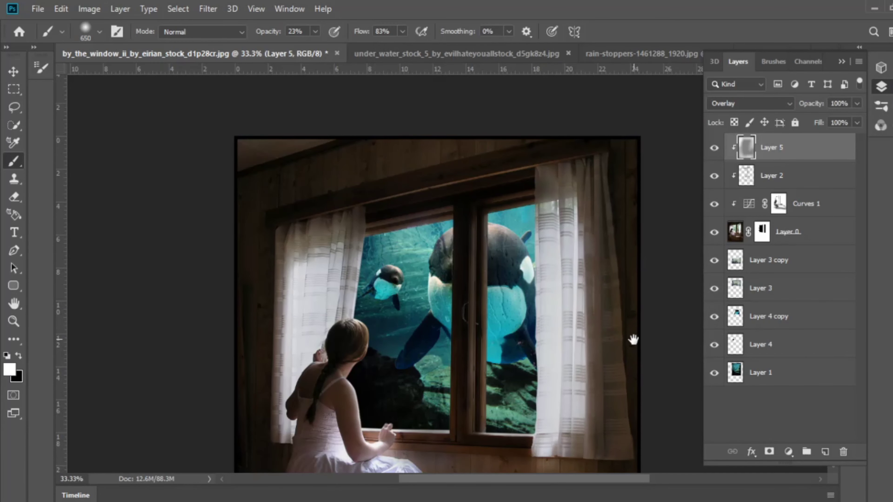
Brighten the girl's arm and dress and the window seat, then view the whole picture
left_click_drag(633, 340, 596, 149)
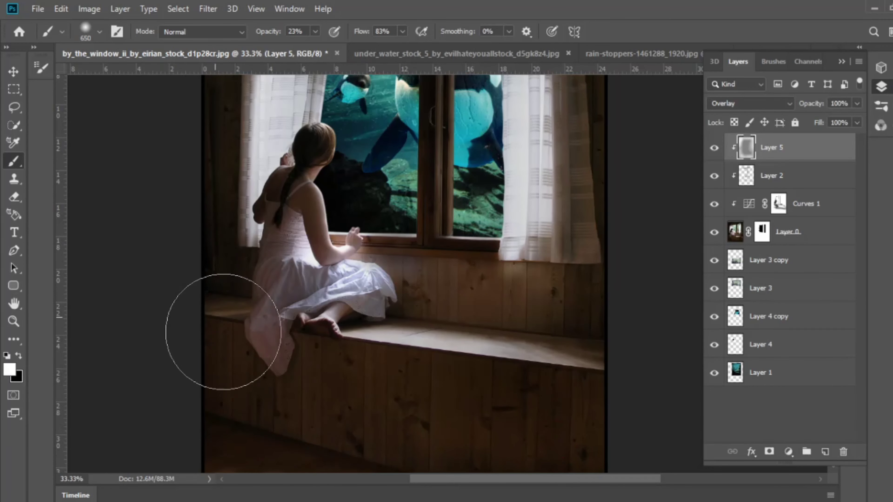
left_click_drag(351, 263, 360, 248)
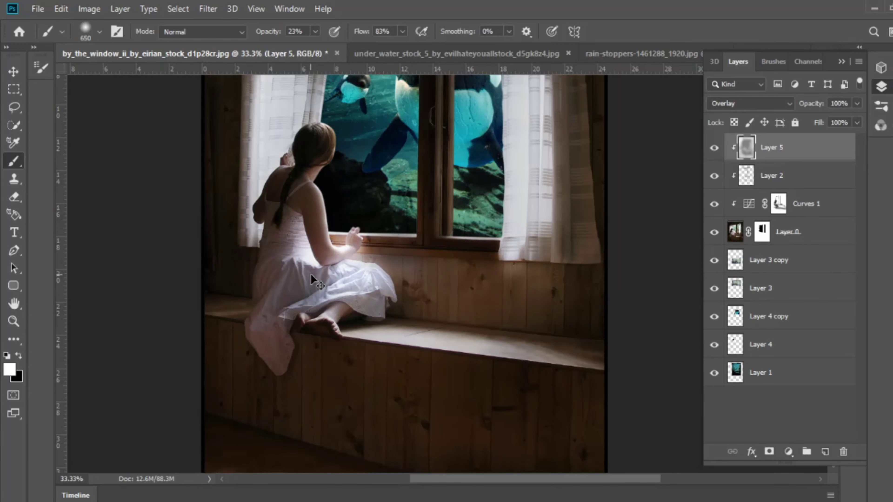
left_click(480, 373)
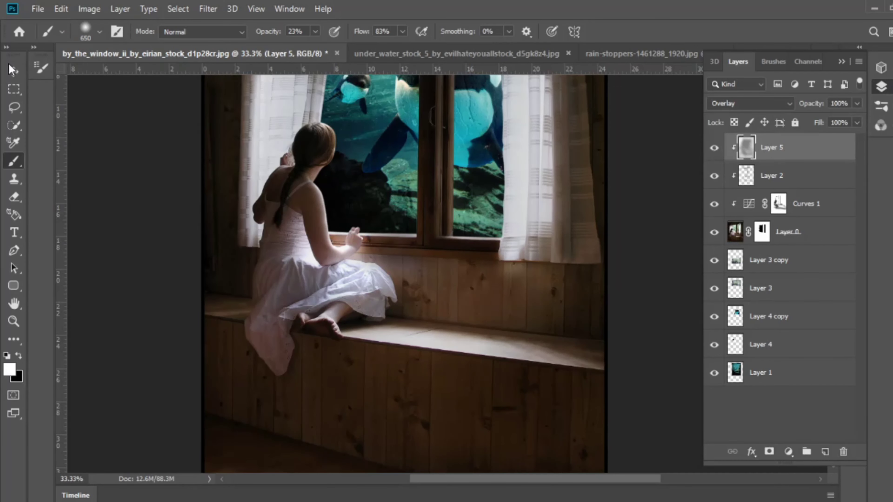
left_click(12, 71)
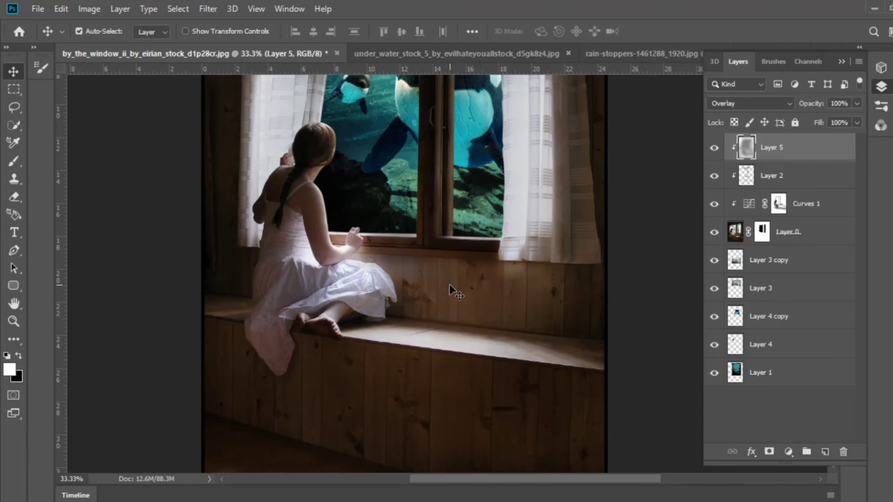
key("z")
left_click_drag(382, 254, 353, 263)
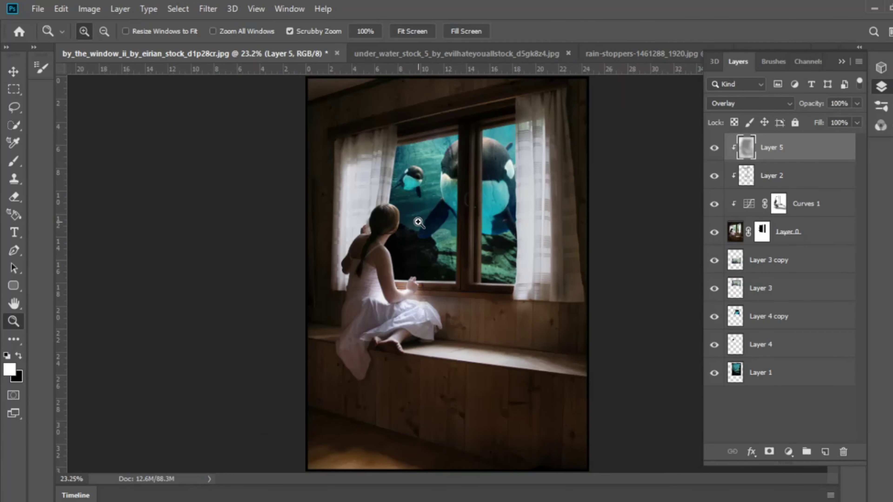
key("v")
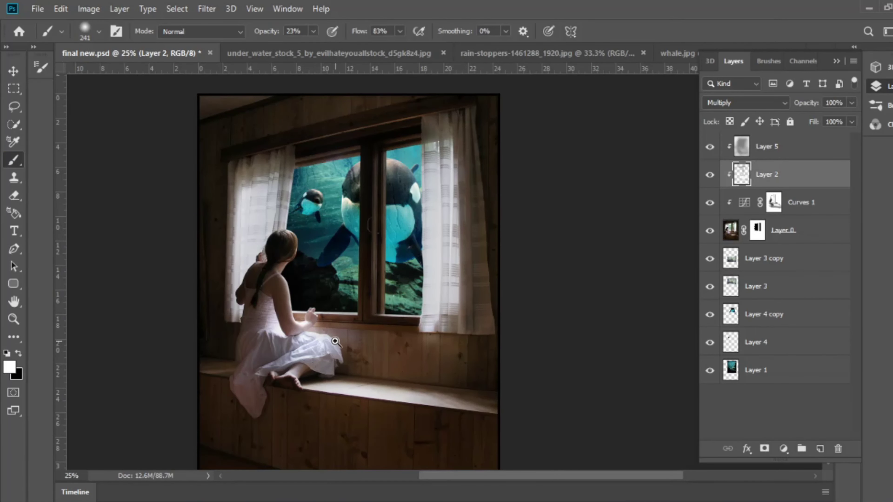
Paint white on the Curves 1 mask over the wooden wall below the window
left_click_drag(335, 341, 349, 339)
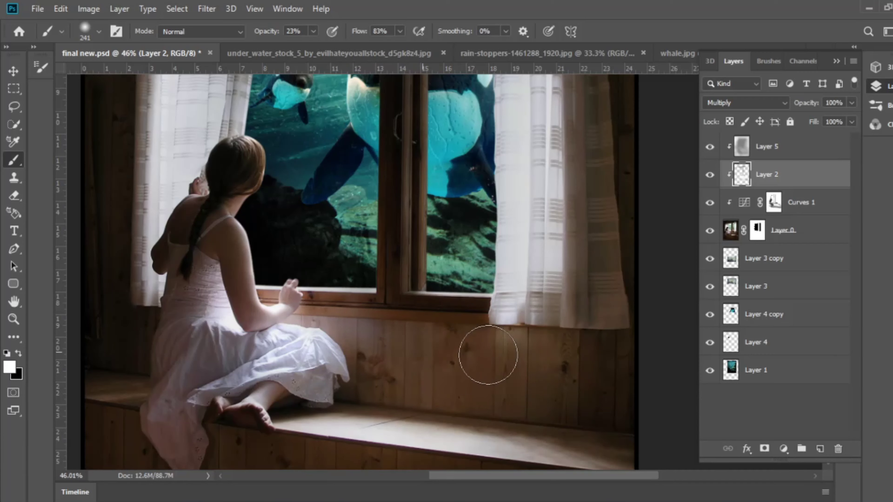
left_click(775, 203)
key("x")
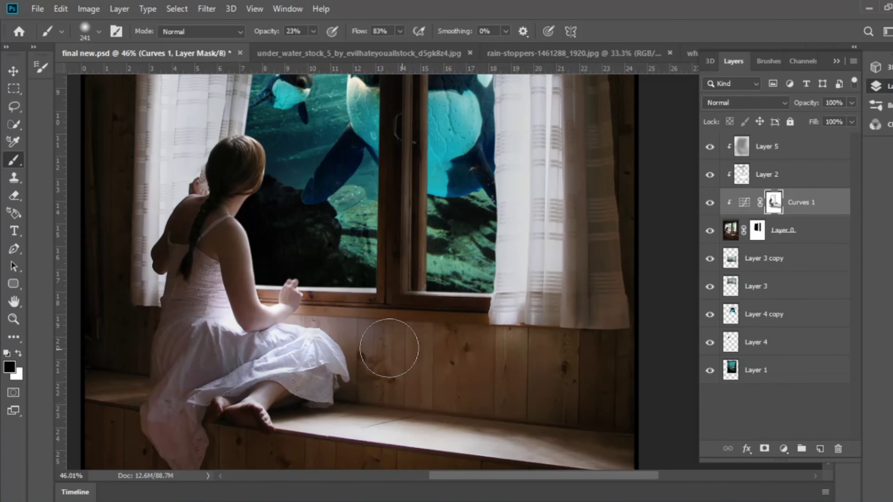
left_click(19, 353)
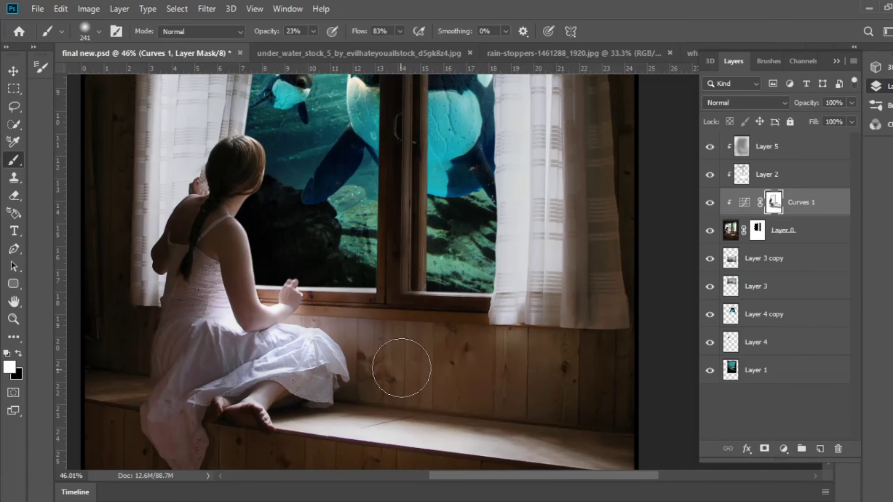
key("v")
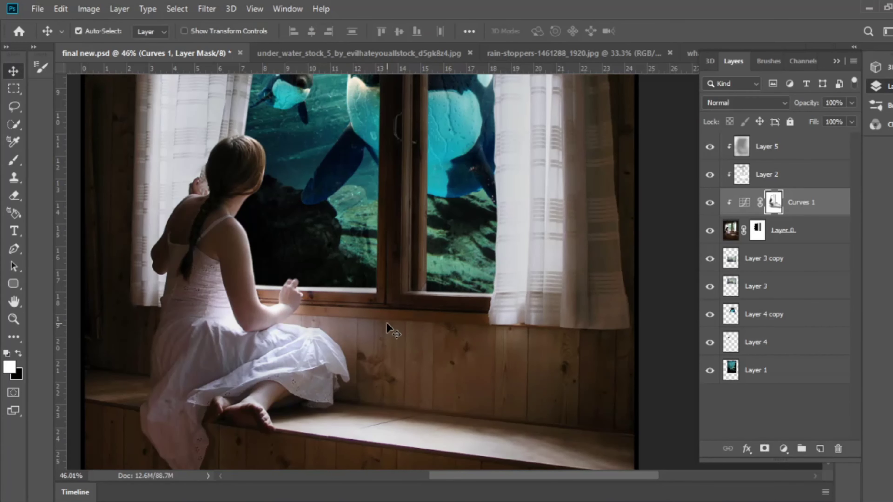
Recentre the whole image, select Layer 5 and add a new Solid Color fill layer
key("z")
scroll(387, 329, "down", 3)
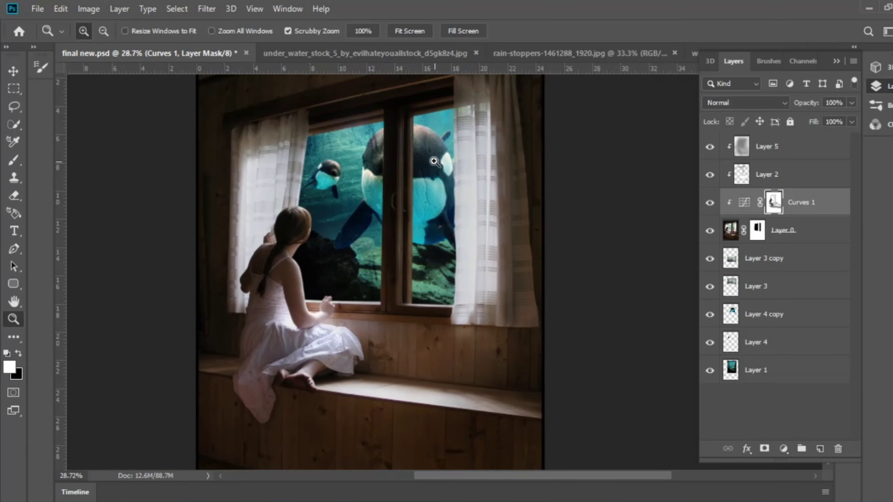
key("v")
left_click_drag(423, 159, 428, 208)
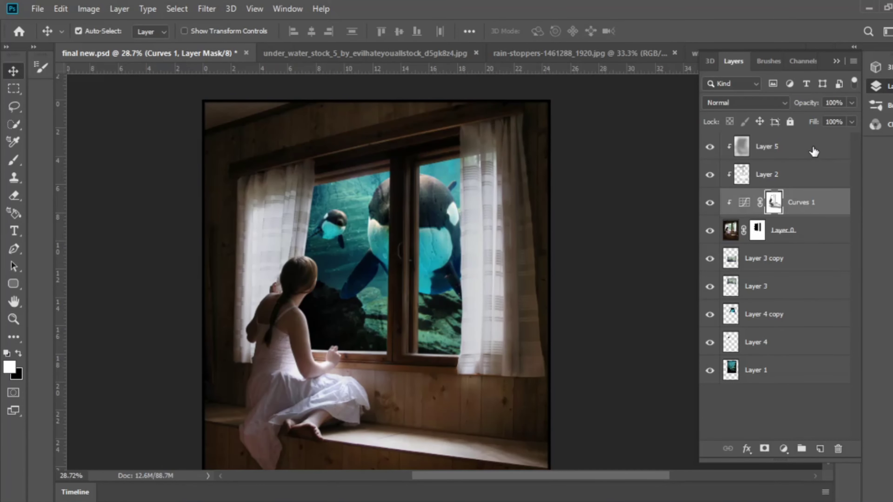
left_click(814, 151)
left_click(783, 449)
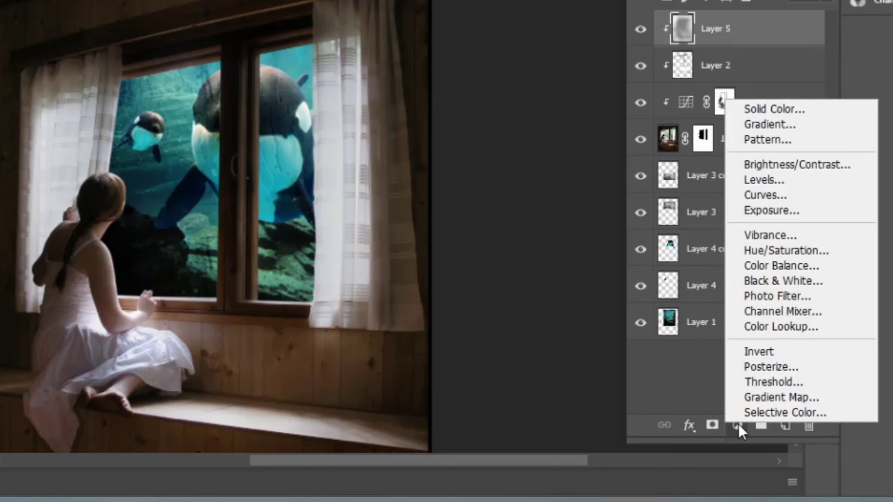
left_click(766, 112)
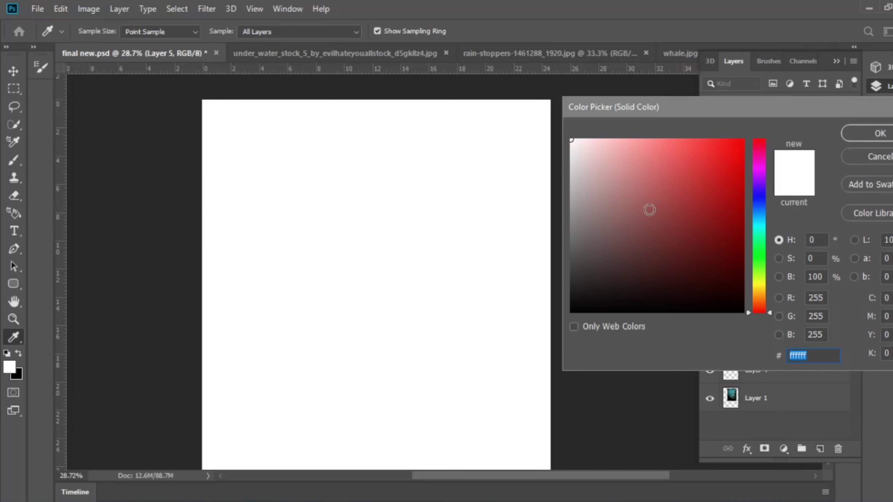
Set the Color Fill 1 colour to a greyish teal
left_click(759, 219)
left_click(630, 146)
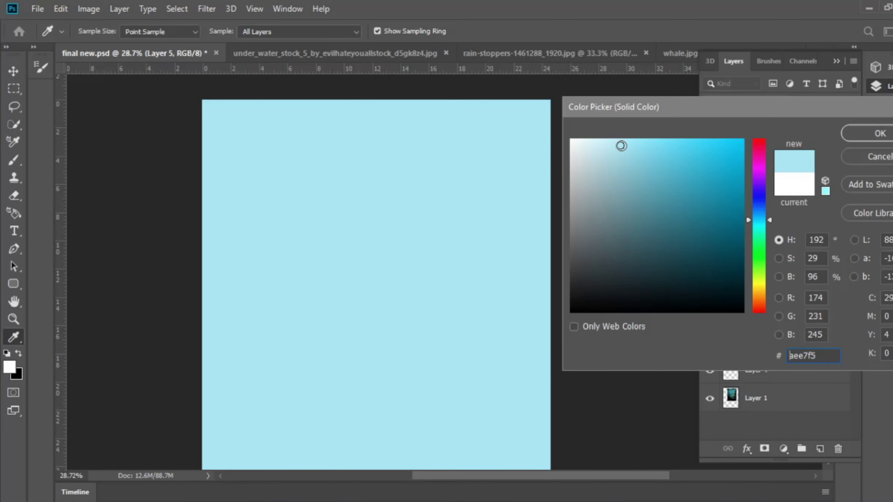
left_click_drag(622, 146, 623, 201)
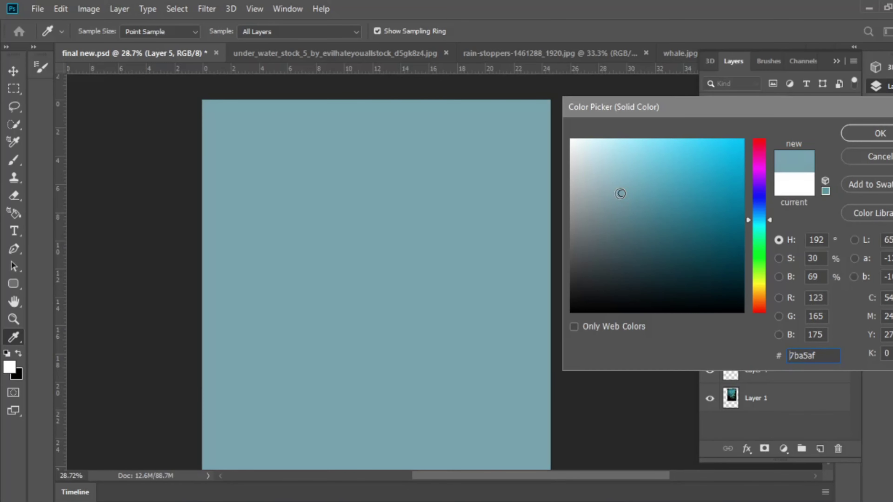
left_click(758, 217)
left_click_drag(759, 217, 760, 222)
left_click(866, 140)
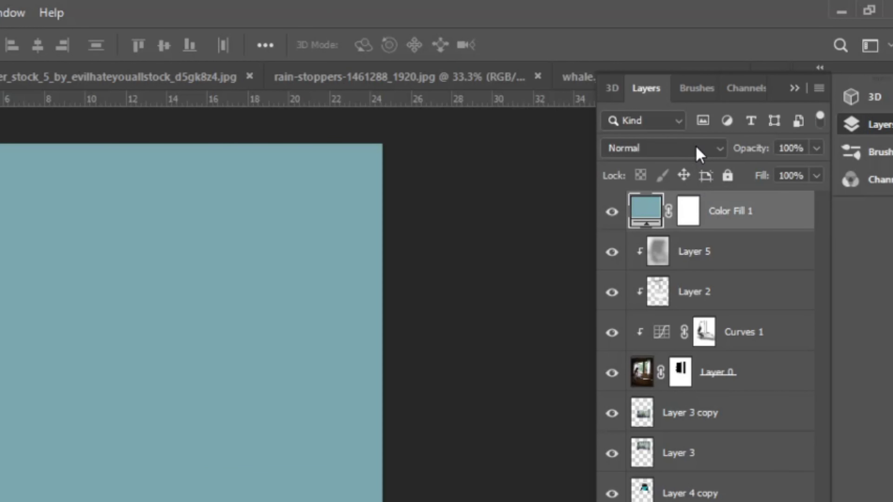
Blend Color Fill 1 as Soft Light and clip it to the layers below
left_click(697, 149)
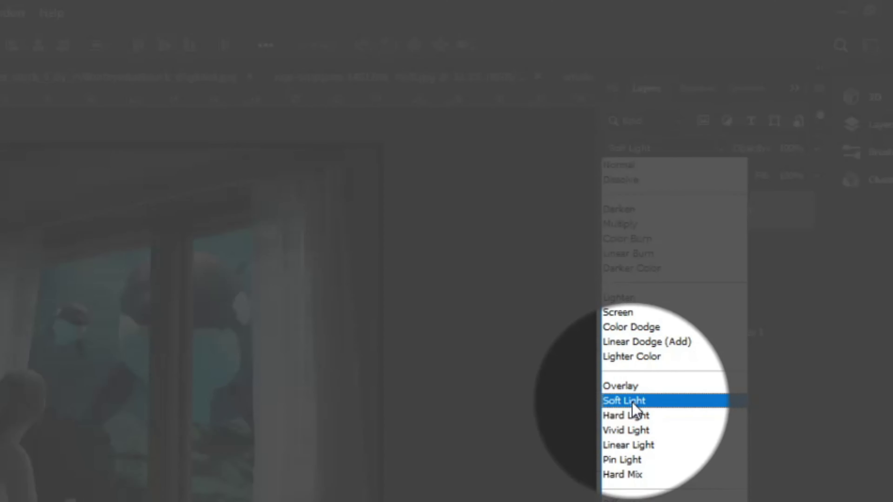
left_click(634, 404)
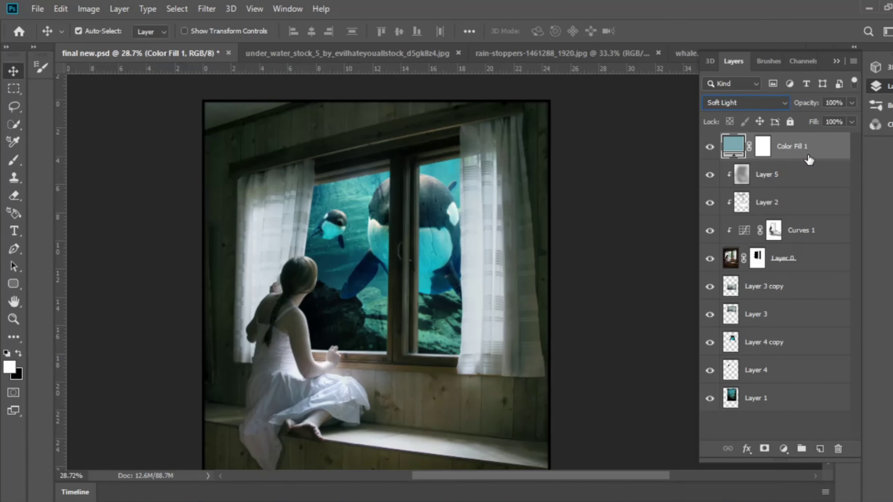
left_click(811, 161, "alt")
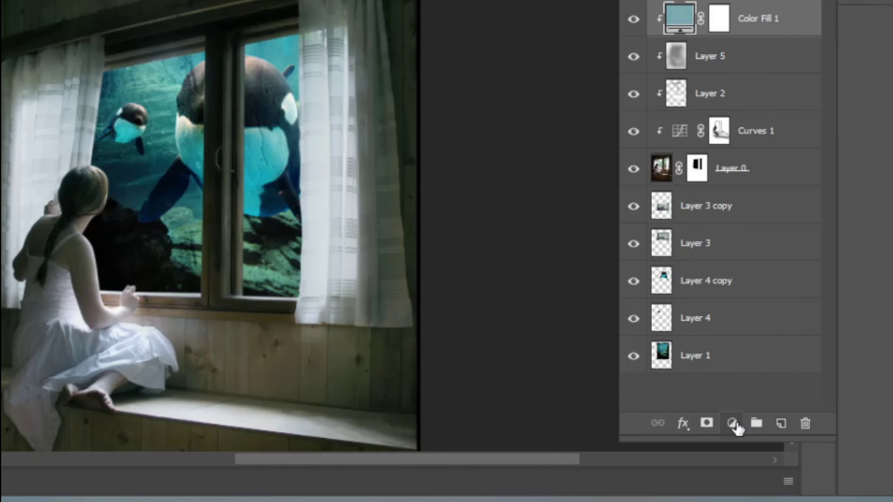
left_click(733, 424)
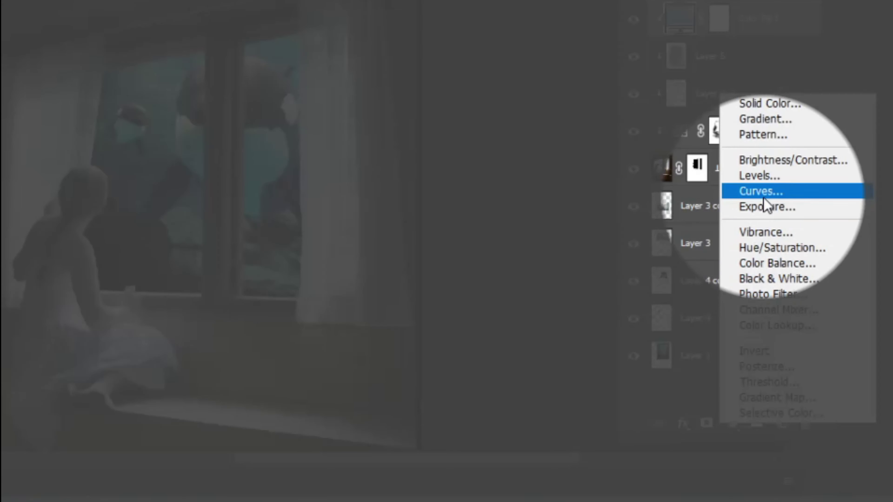
Add a Curves 2 adjustment, dim the highlights and reshape the Red channel
left_click(761, 192)
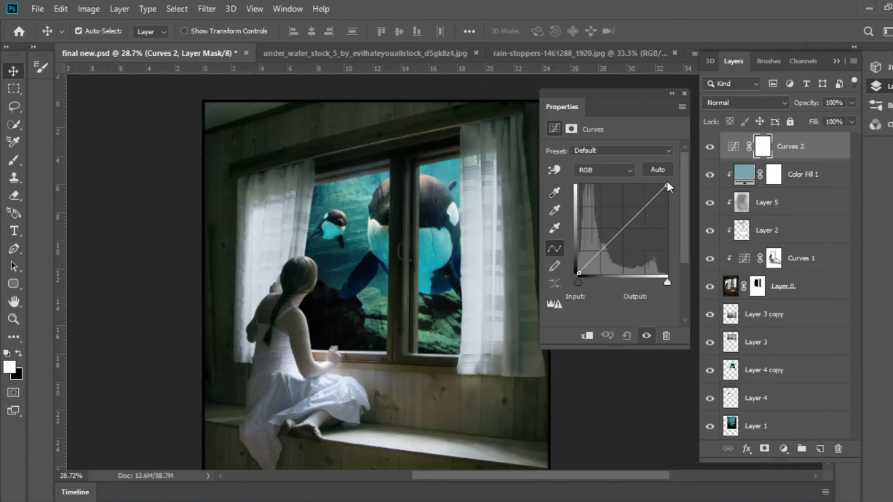
left_click_drag(667, 184, 666, 190)
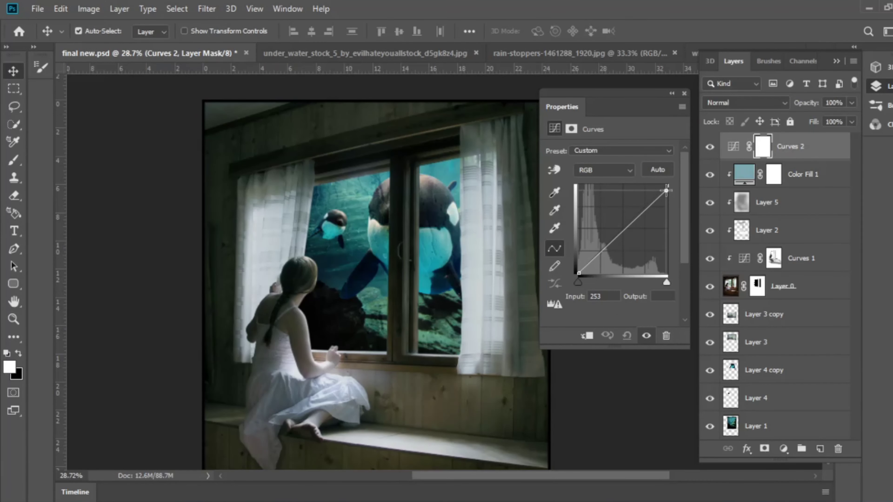
left_click(592, 174)
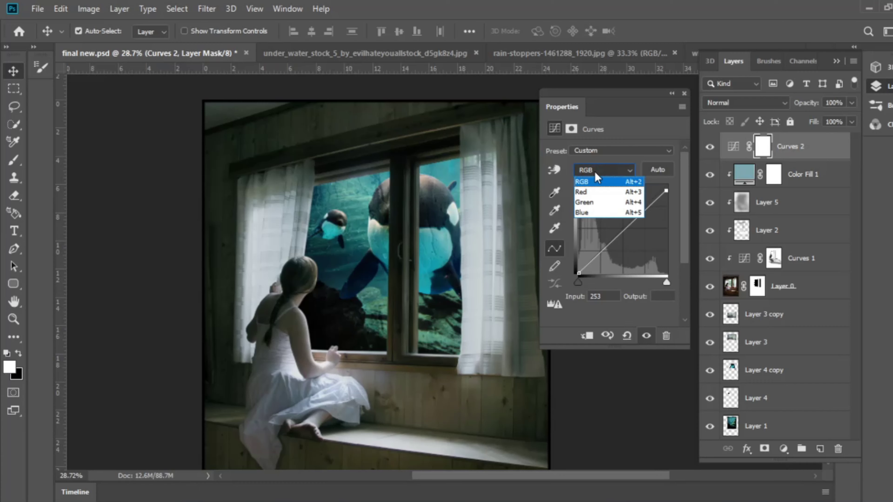
left_click(588, 191)
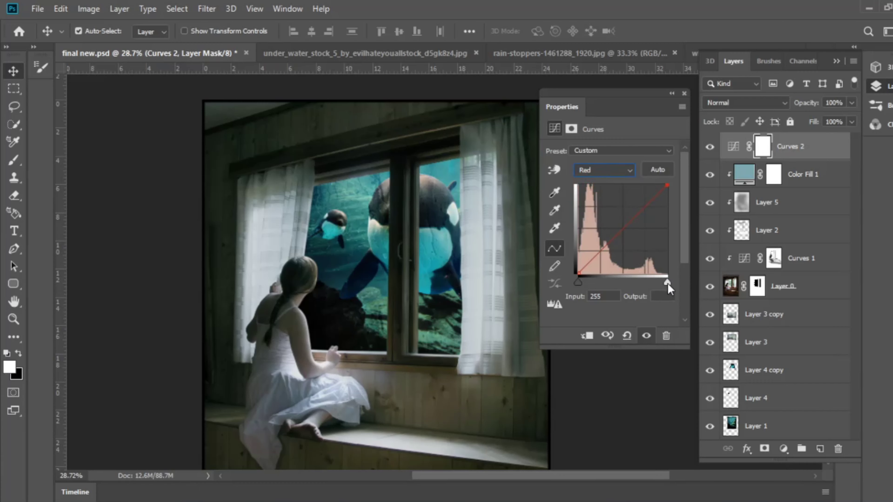
left_click_drag(668, 283, 660, 285)
left_click_drag(661, 188, 660, 193)
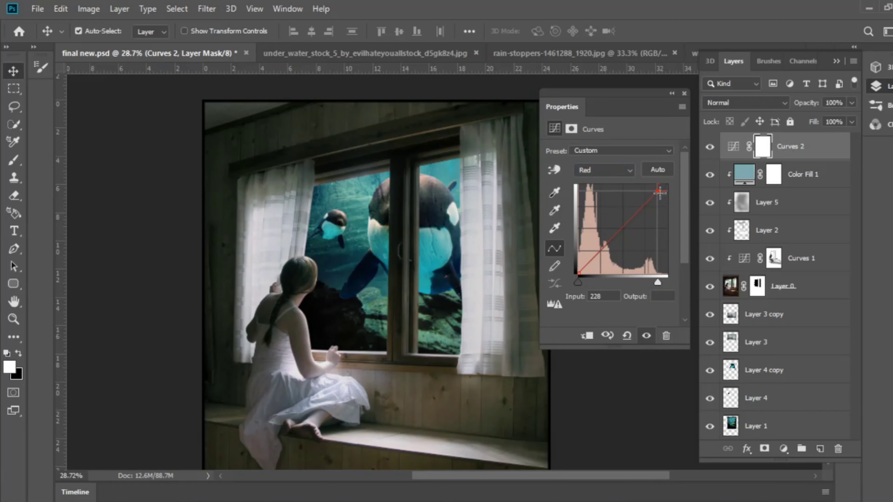
left_click(658, 192)
Adjust the Curves 2 Green channel highlights to remove the magenta cast
left_click(606, 171)
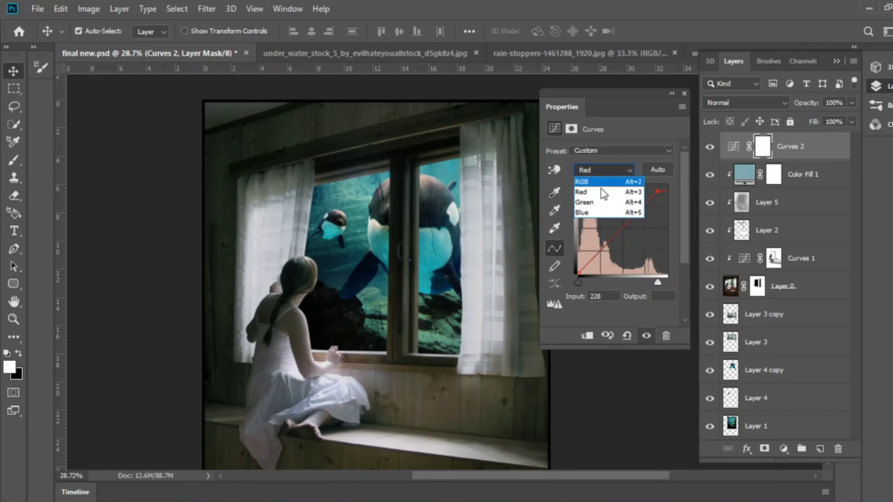
left_click(594, 202)
left_click_drag(670, 185, 670, 190)
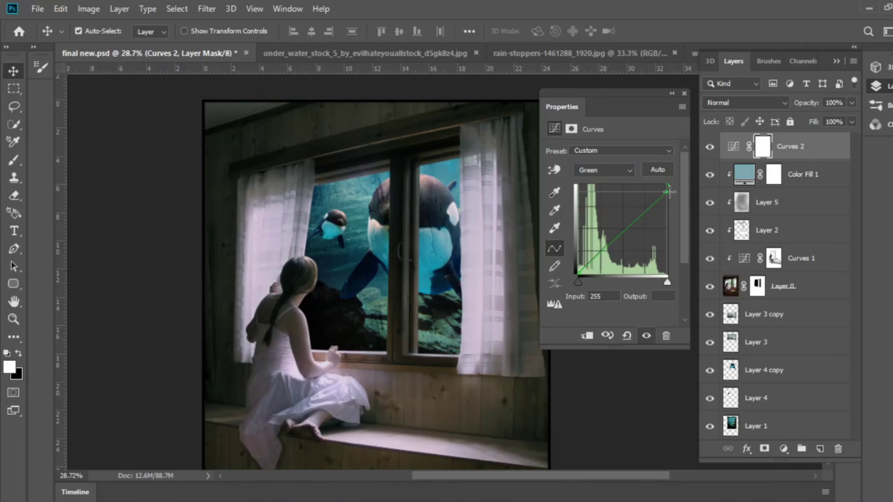
left_click_drag(666, 282, 663, 283)
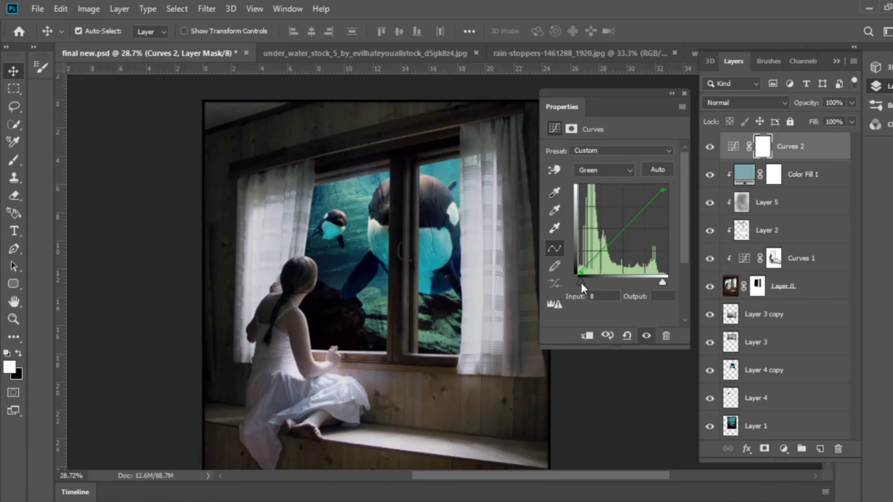
Move the Blue channel black and white points inward to cool the scene
left_click(617, 171)
left_click(599, 213)
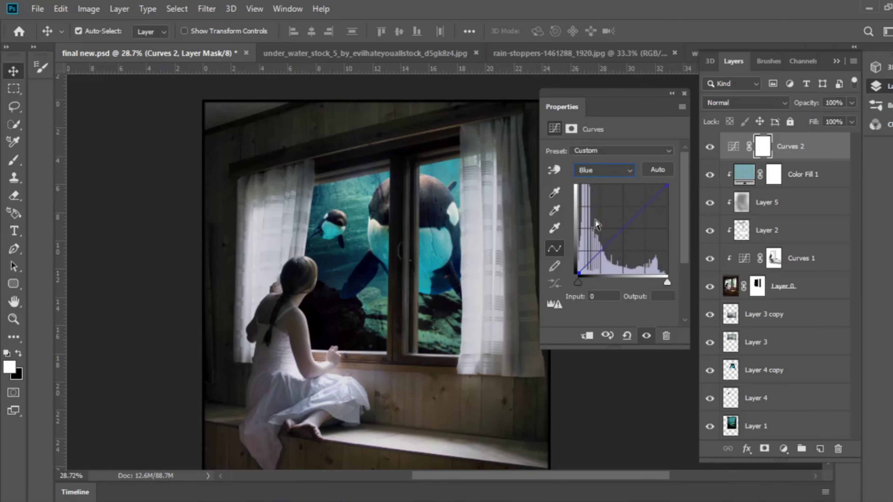
left_click_drag(583, 284, 586, 285)
left_click_drag(666, 188, 646, 196)
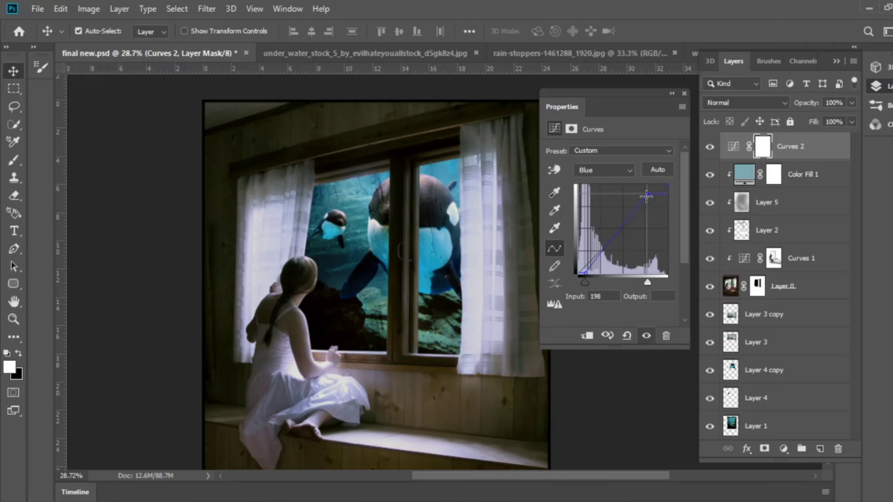
left_click_drag(646, 196, 651, 194)
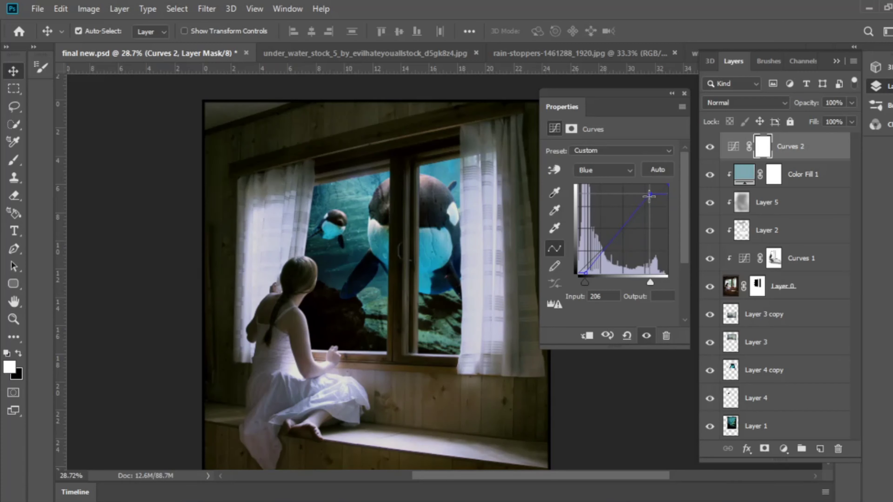
left_click(685, 92)
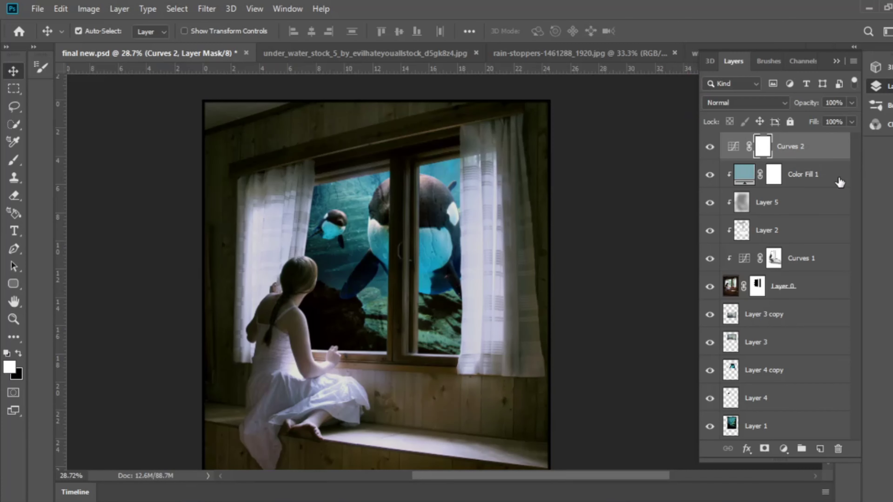
Merge visible layers into Layer 6, apply a 1.4-pixel High Pass, blend as Linear Light
left_click(833, 151)
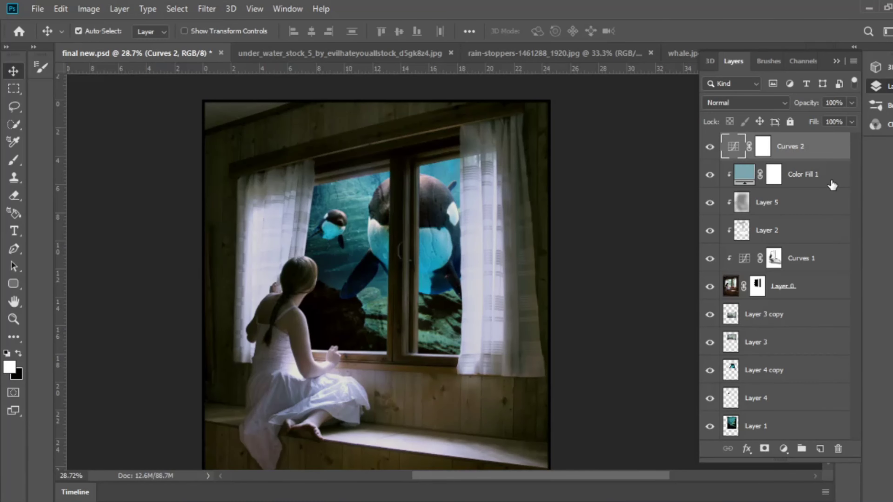
key("ctrl+alt+shift+e")
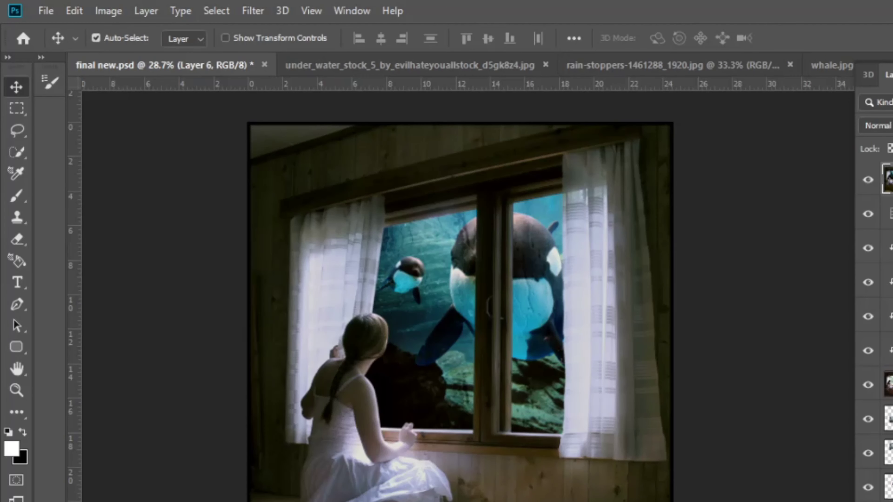
left_click(267, 13)
mouse_move(265, 342)
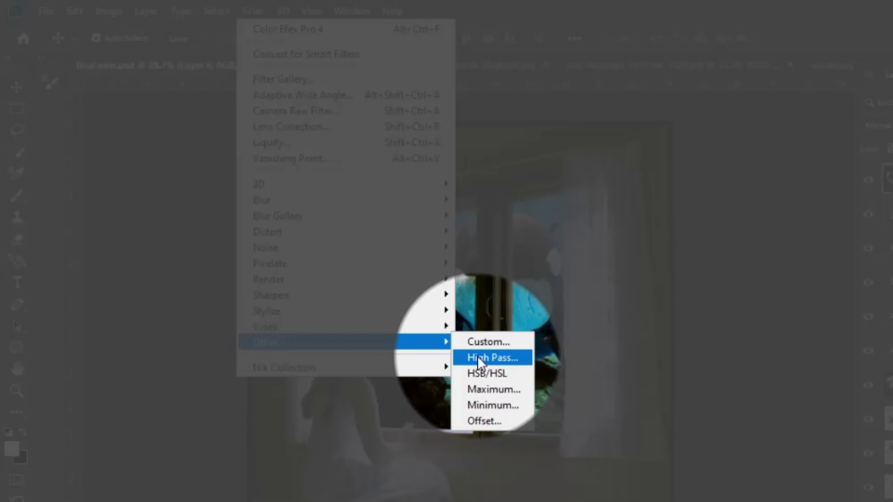
left_click(473, 358)
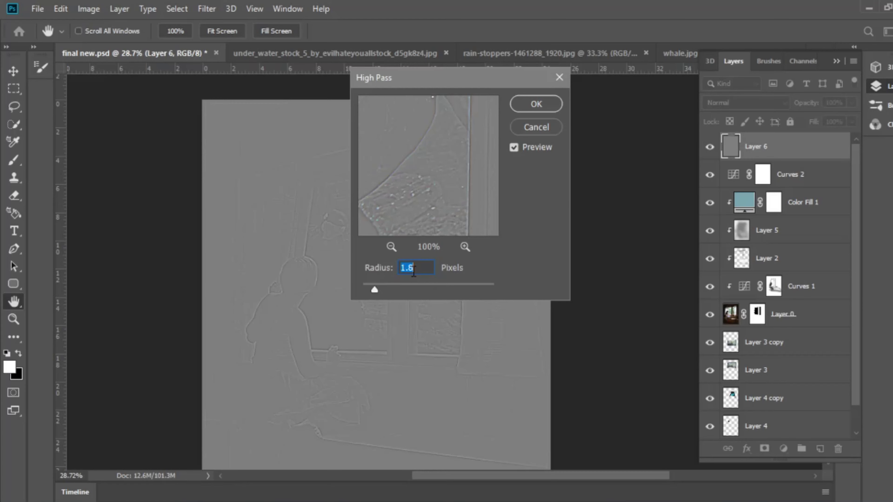
left_click_drag(375, 289, 376, 289)
left_click(372, 292)
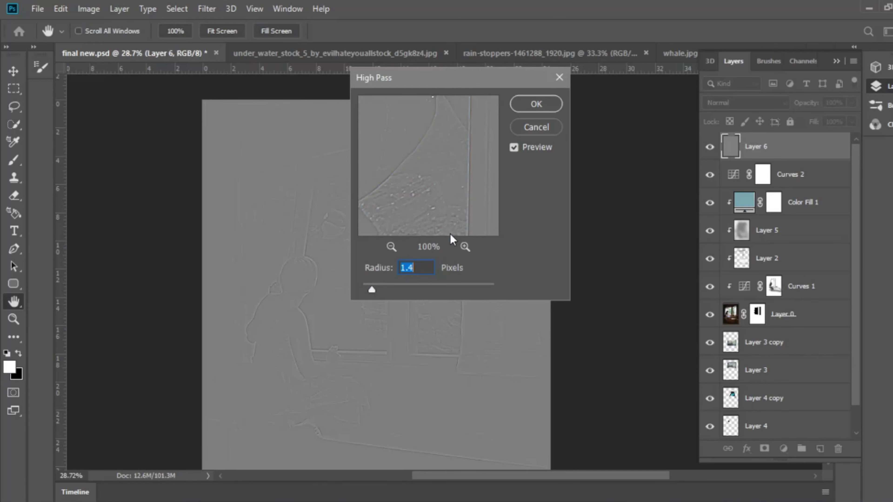
left_click(534, 104)
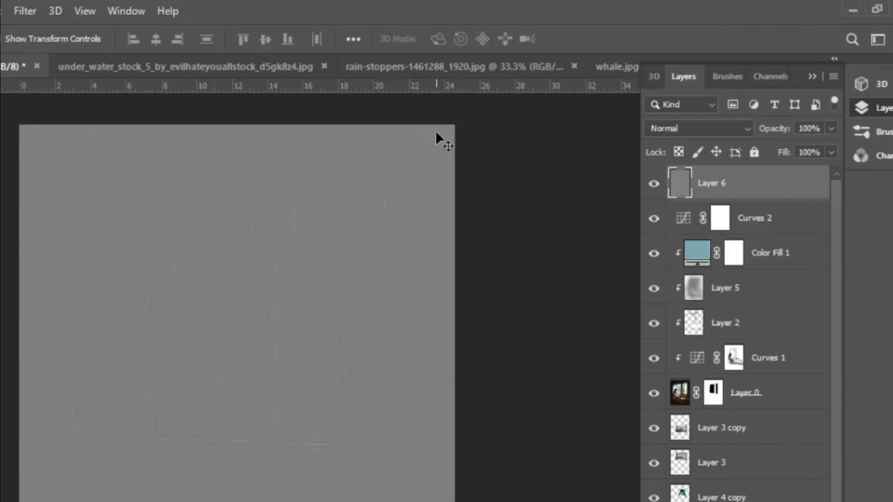
left_click(733, 130)
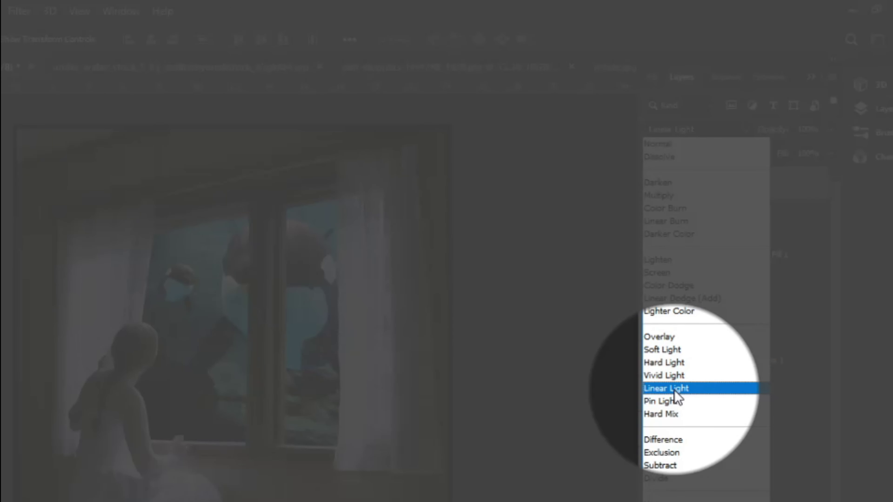
left_click(675, 390)
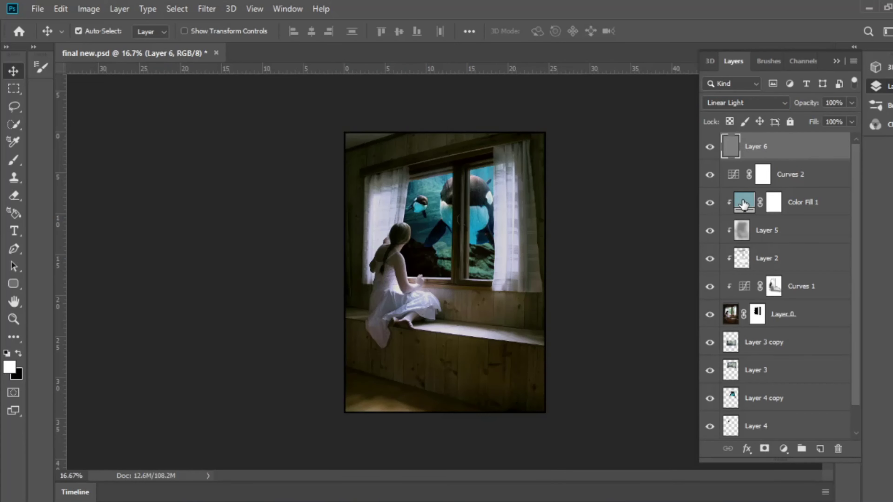
Recolour Color Fill 1 to brighter blue 5ebbdd, then merge visible layers into Layer 7
left_click(746, 207)
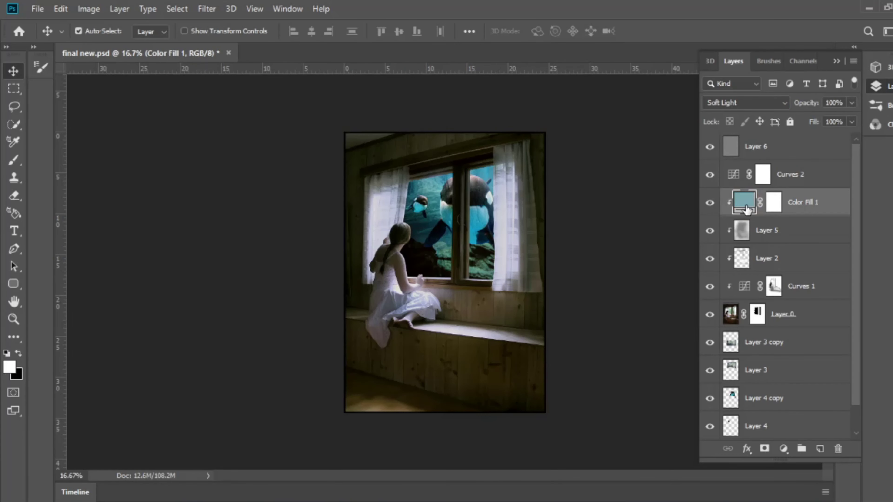
double_click(746, 204)
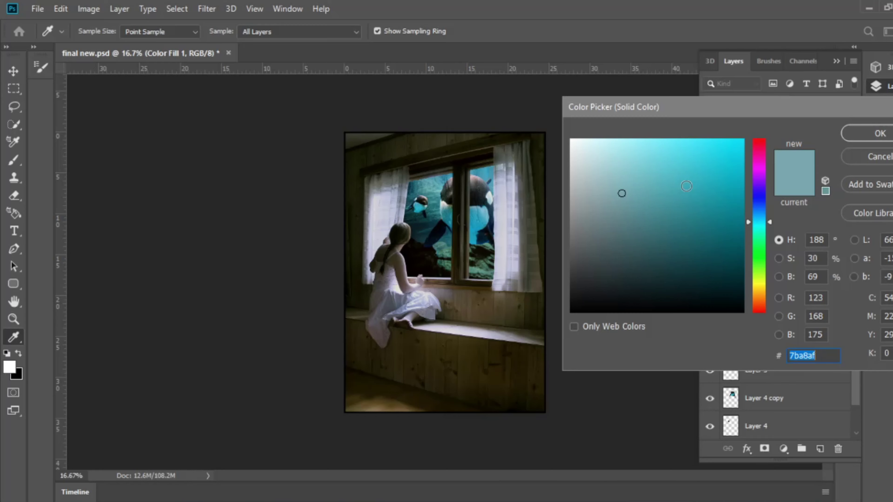
left_click(759, 218)
left_click(666, 164)
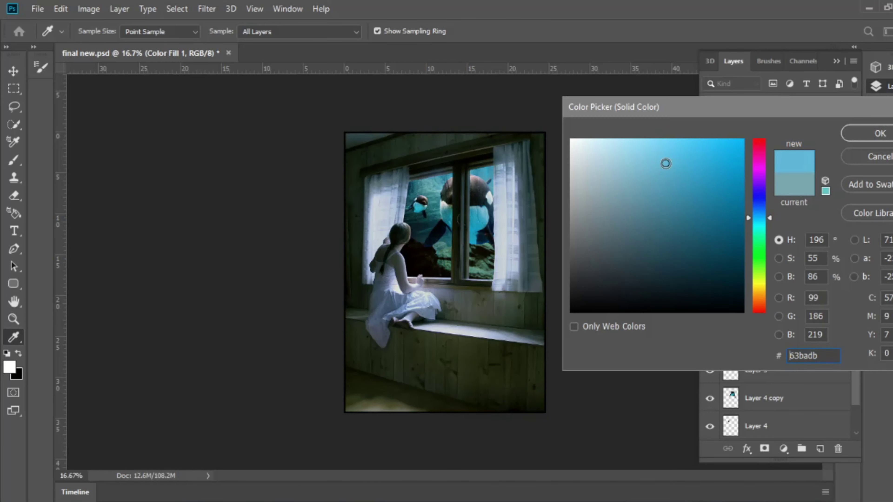
left_click_drag(665, 164, 672, 162)
left_click(864, 137)
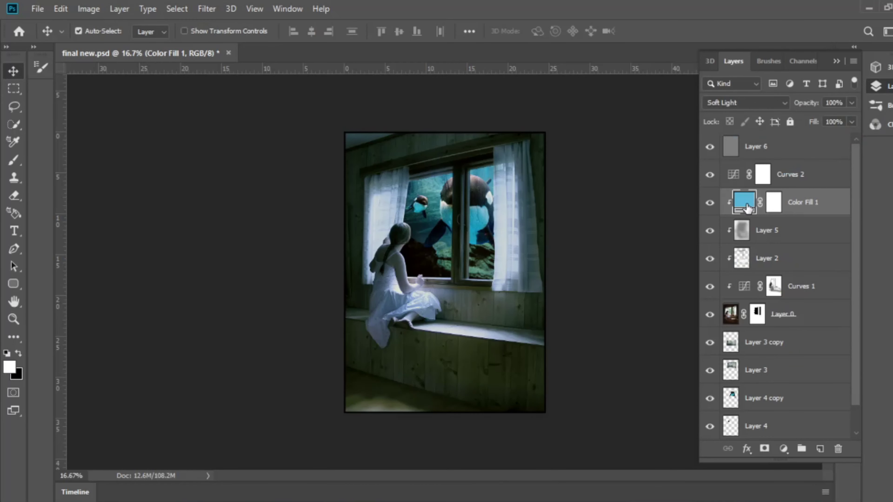
left_click(809, 149)
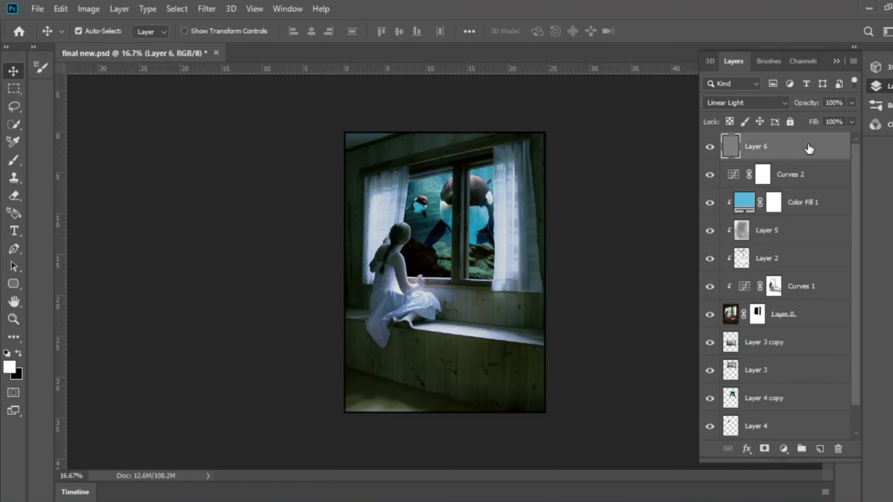
key("ctrl+shift+alt+e")
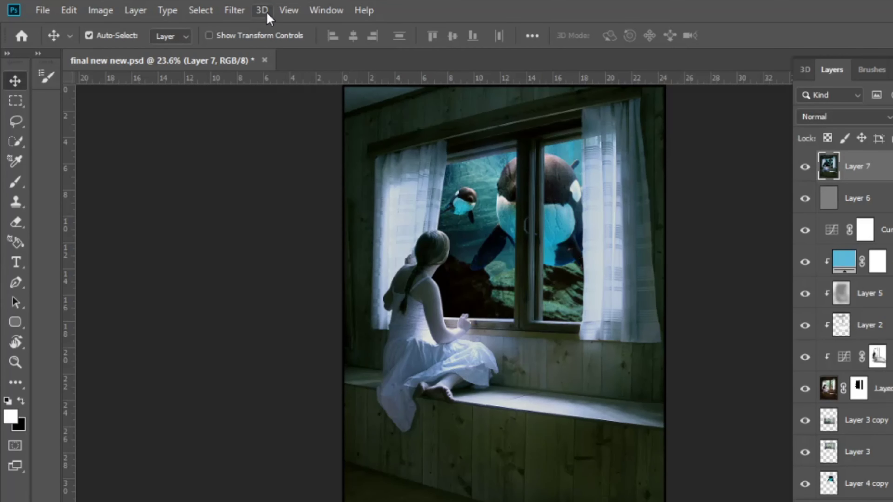
Apply the Color Efex Pro 4 Duplex filter to Layer 7 and return to Photoshop
left_click(235, 11)
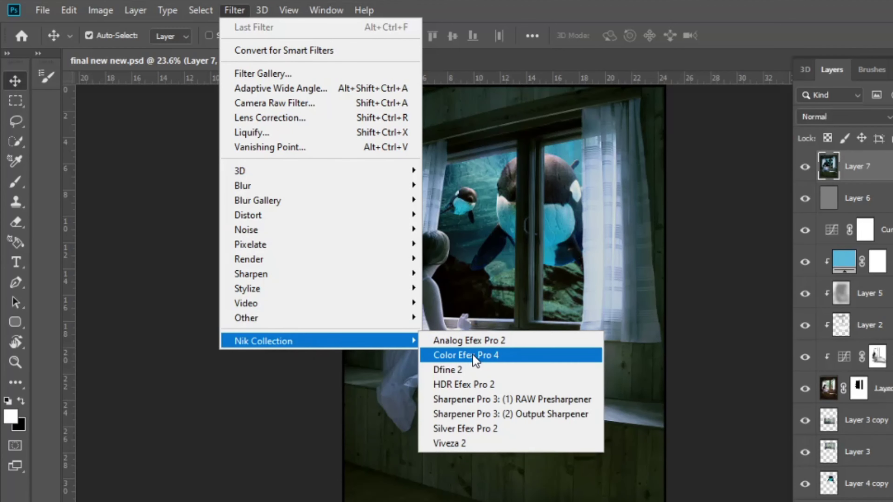
mouse_move(264, 340)
left_click(469, 356)
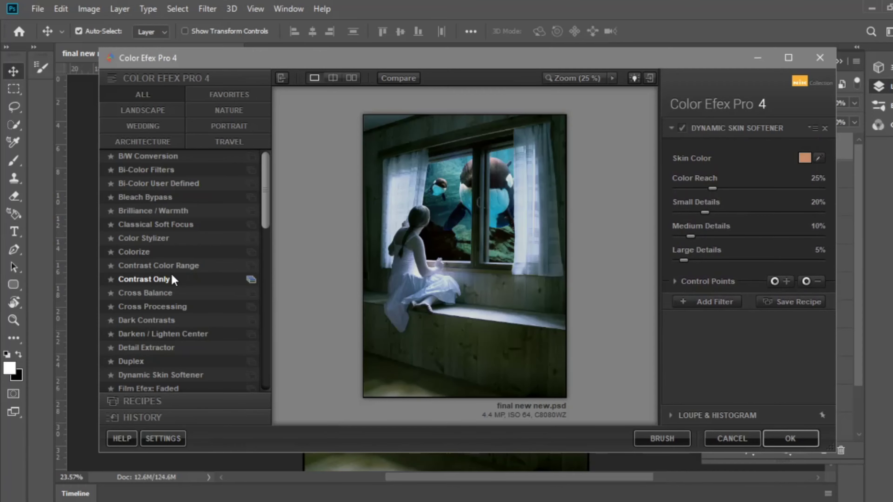
left_click(169, 280)
left_click_drag(268, 298, 271, 227)
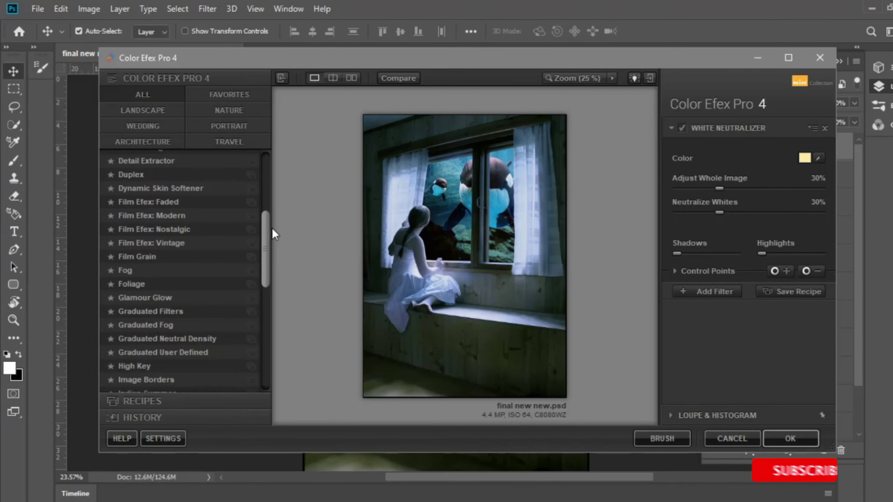
left_click(142, 263)
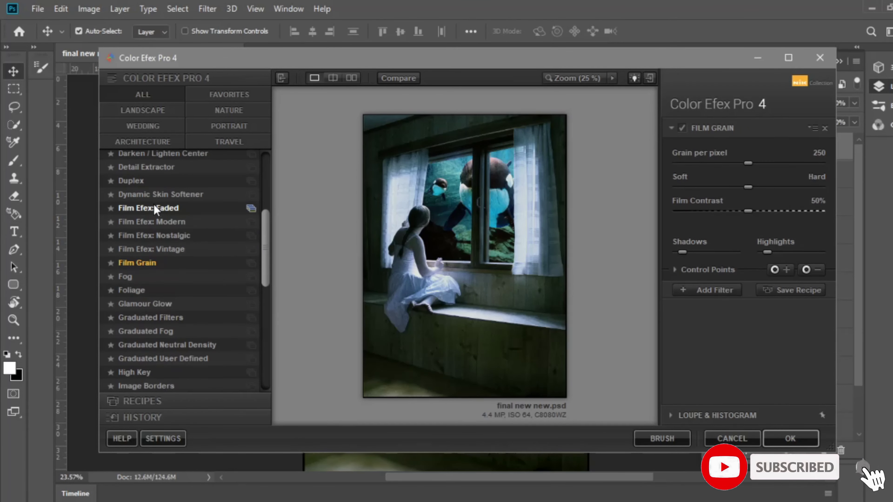
left_click(141, 181)
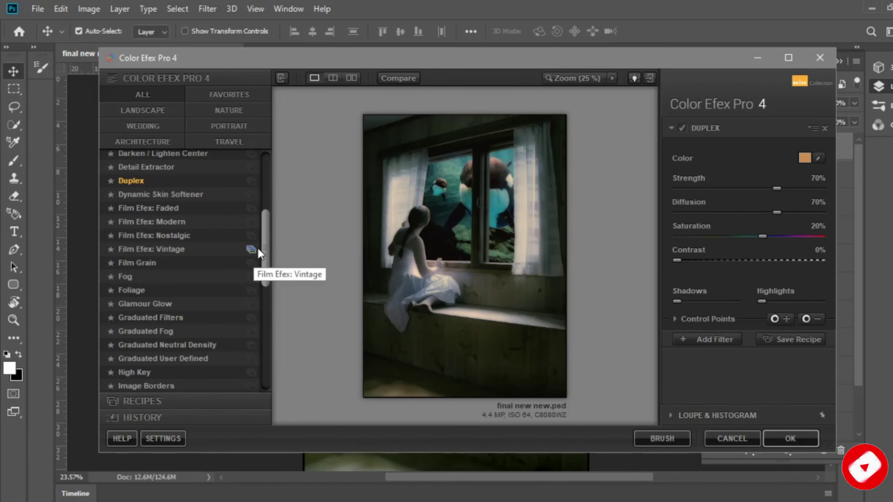
left_click_drag(268, 238, 270, 214)
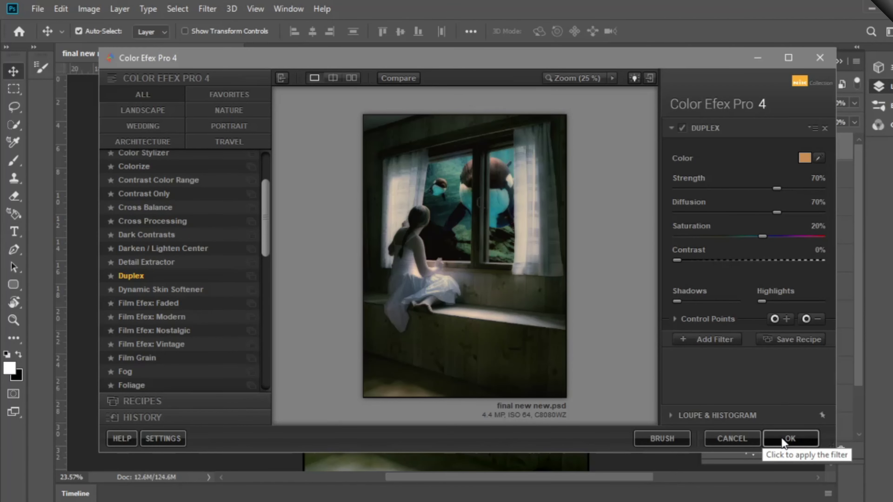
left_click(782, 438)
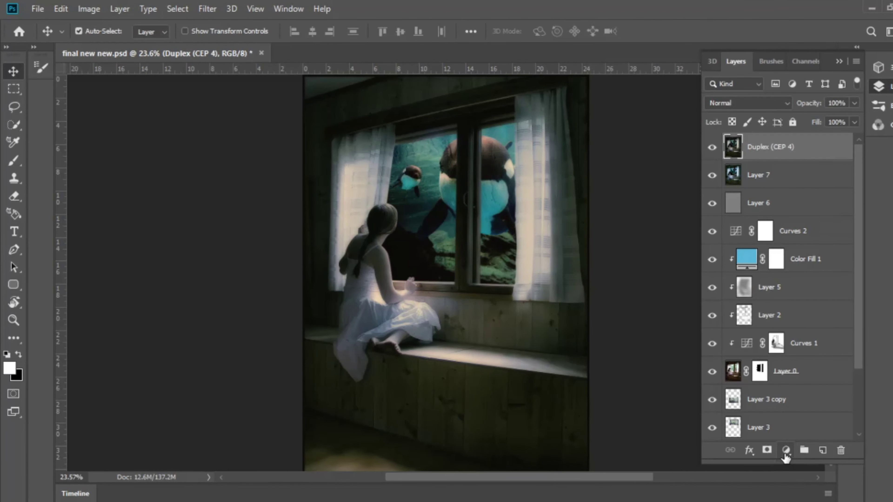
Add a Brightness/Contrast adjustment layer with Brightness 61 and Contrast -2
left_click(786, 450)
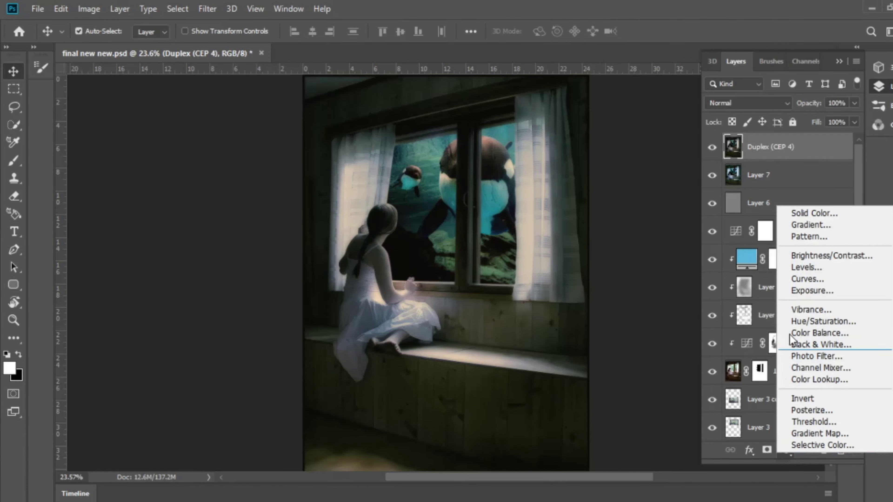
left_click(806, 254)
left_click_drag(614, 193, 628, 193)
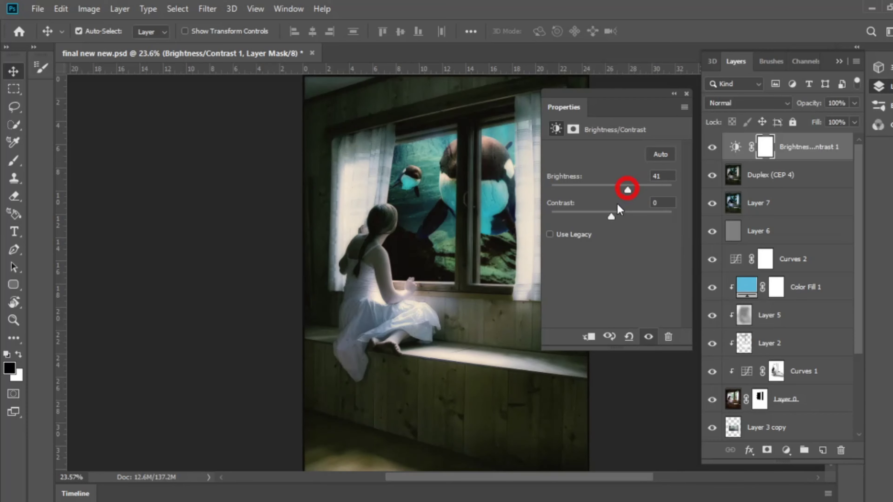
left_click_drag(612, 218, 638, 194)
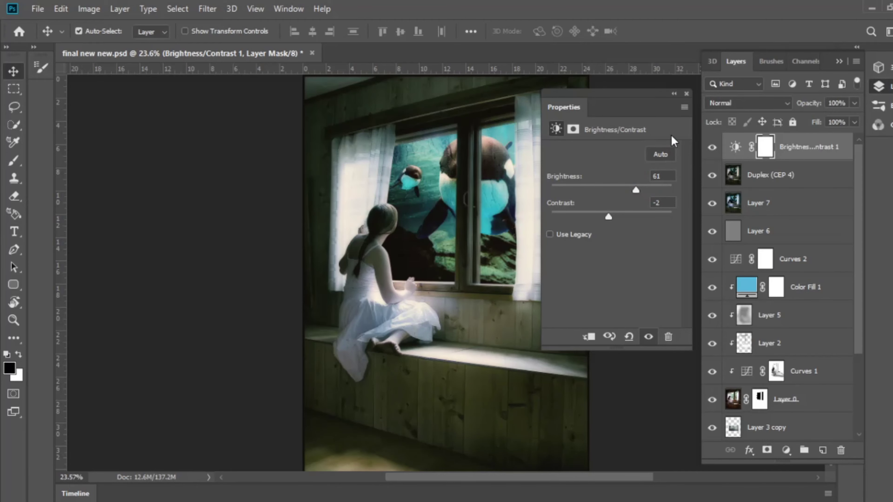
left_click(687, 94)
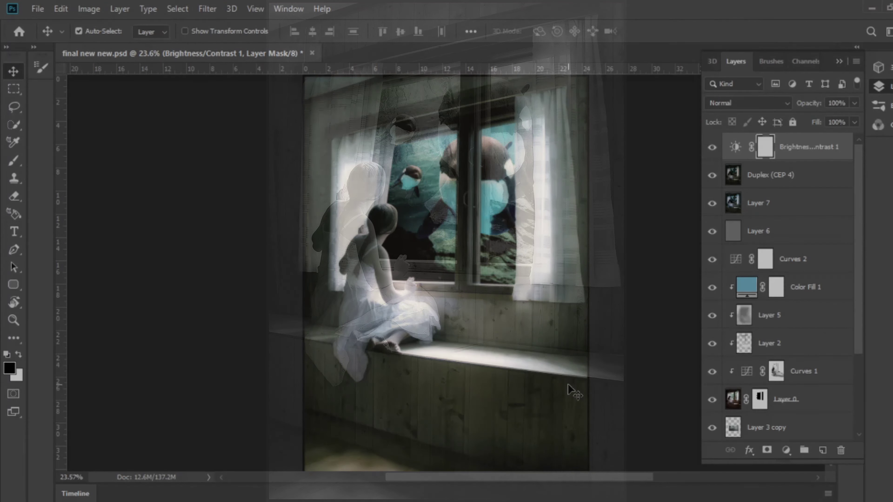